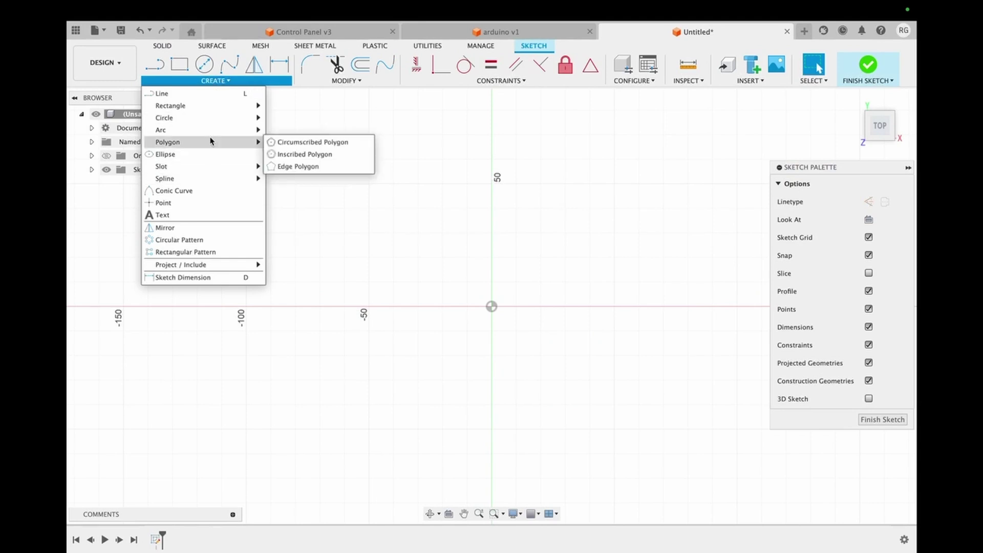
- Sketch a six-sided circumscribed polygon centred on the origin and dimension its upper edge to 100 mm
mouse_move(255, 142)
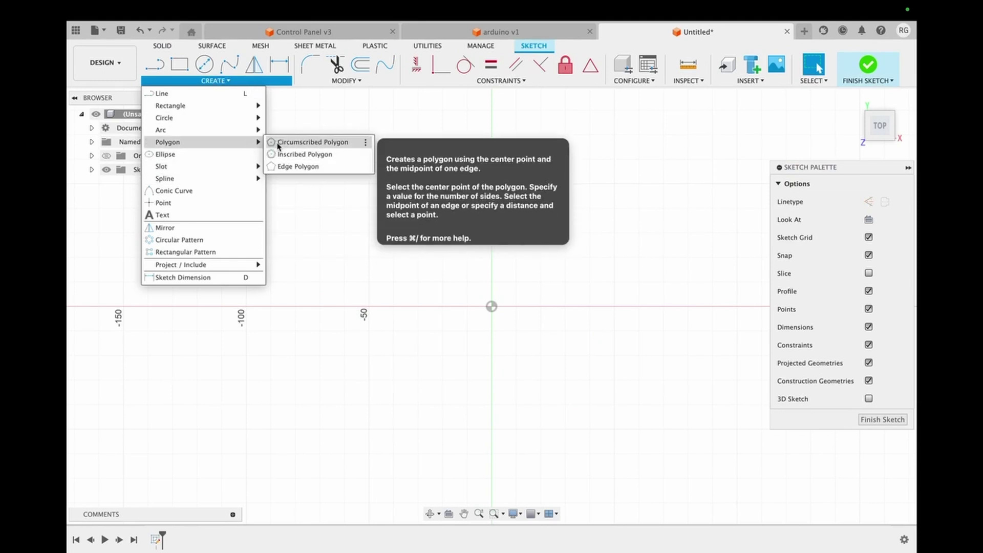
click(281, 142)
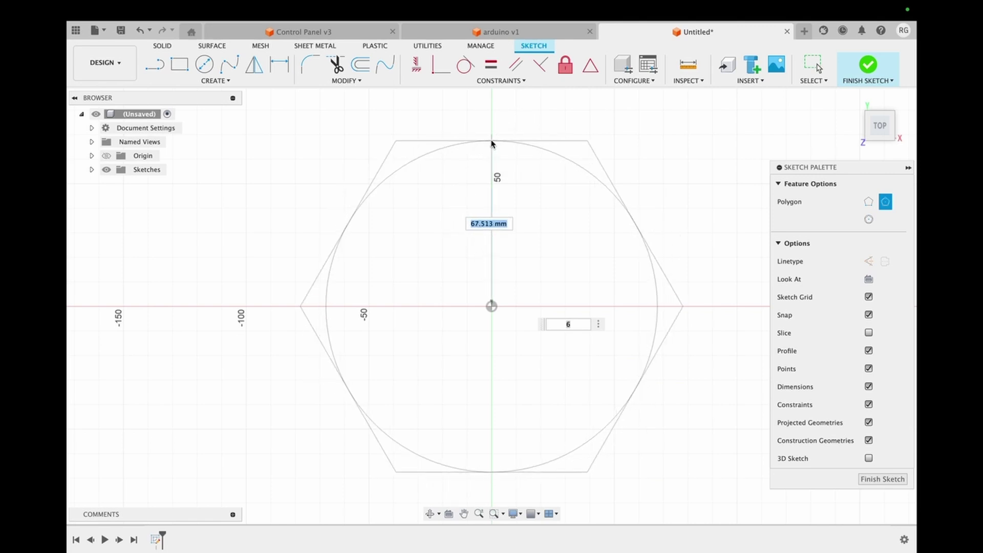
click(490, 144)
key(d)
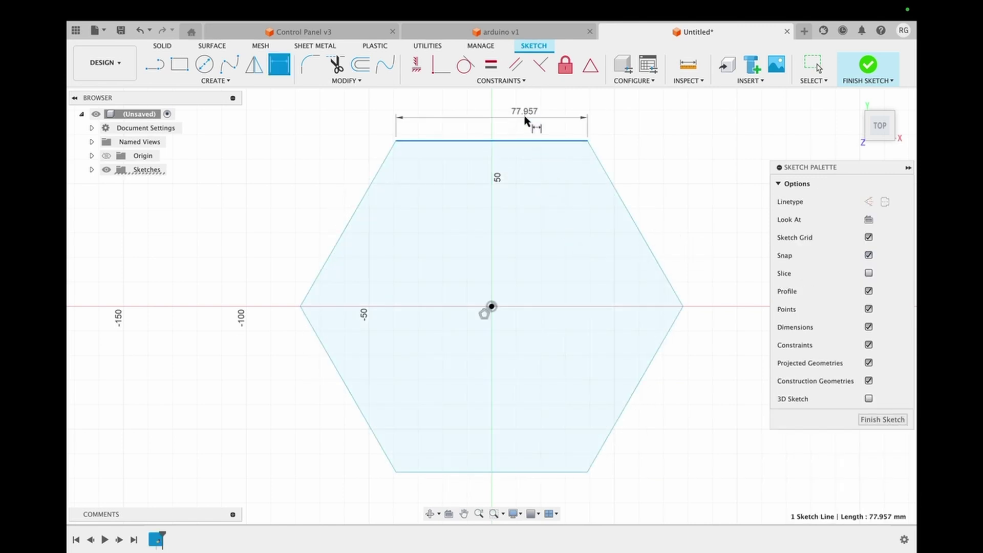
click(525, 122)
text(100)
key(Return)
click(865, 421)
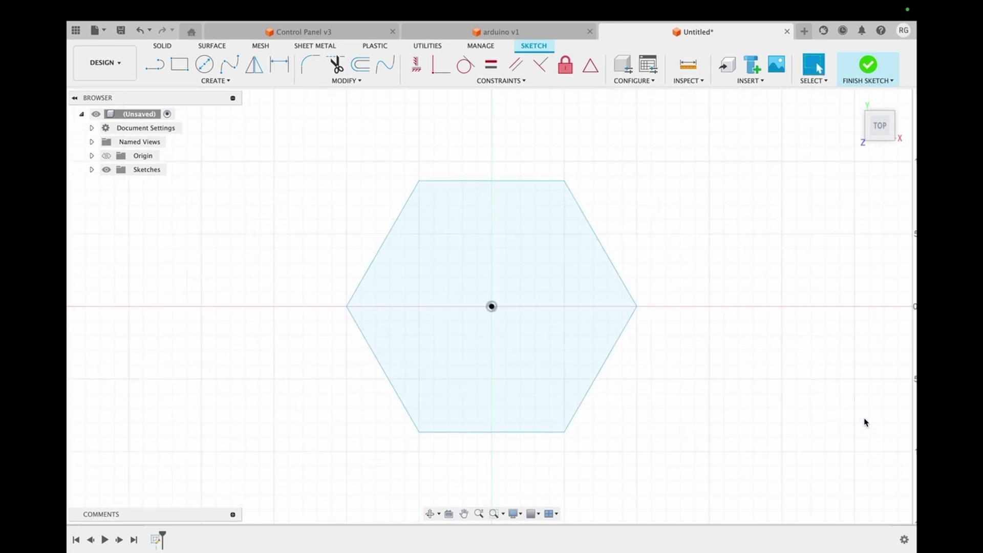
- Extrude the hexagon profile 70 mm as a new body
text(e)
text(70)
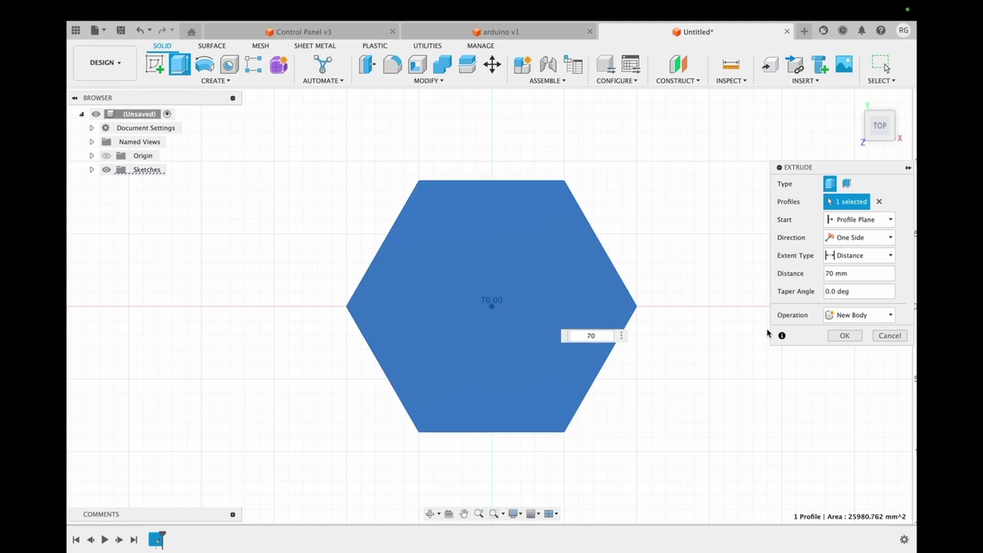
click(845, 336)
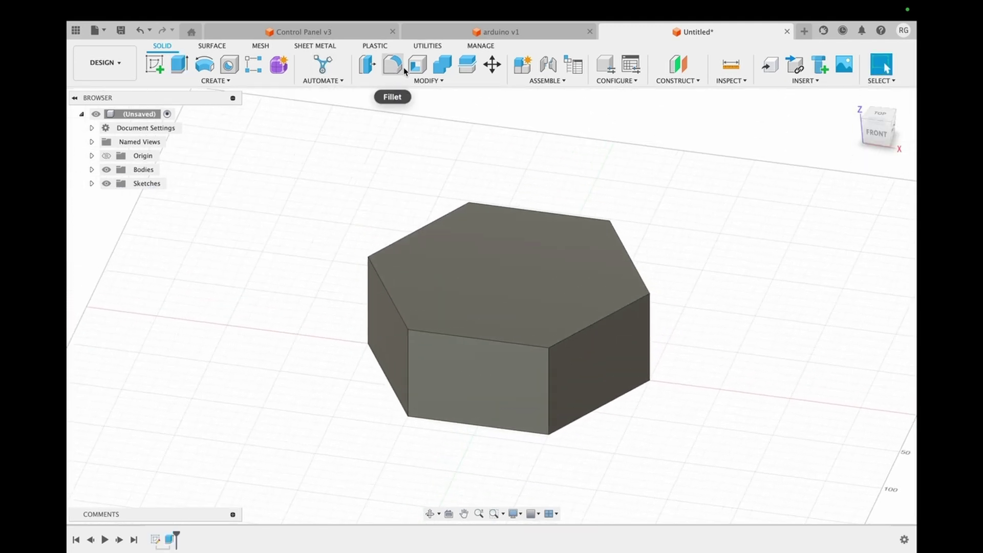
- Shell the hexagonal body through its top face with an inside wall thickness of 16 mm
click(418, 64)
click(485, 268)
text(16)
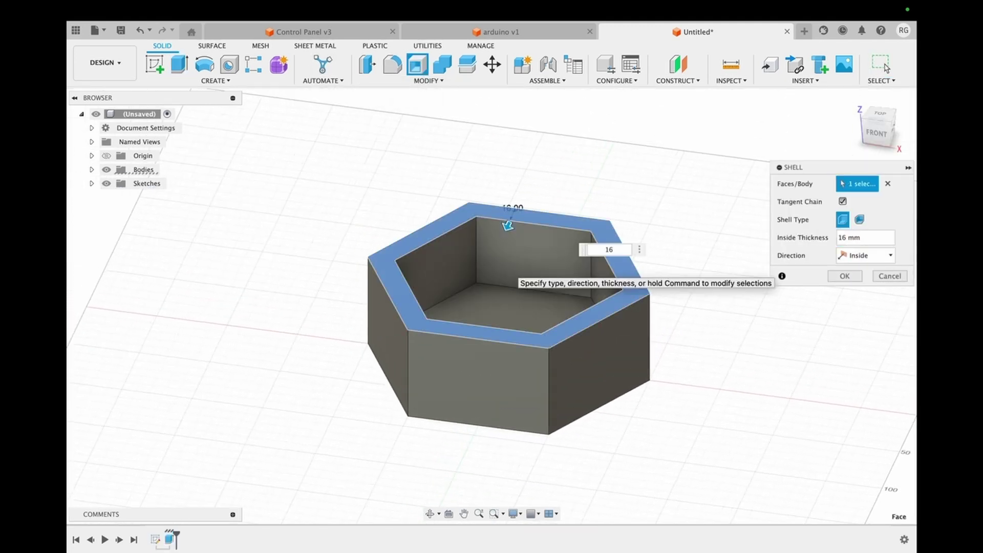
key(Return)
- Thin-extrude the top rim face 10 mm with a 2 mm wall thickness on Side 1, joined to the body
click(179, 64)
click(394, 285)
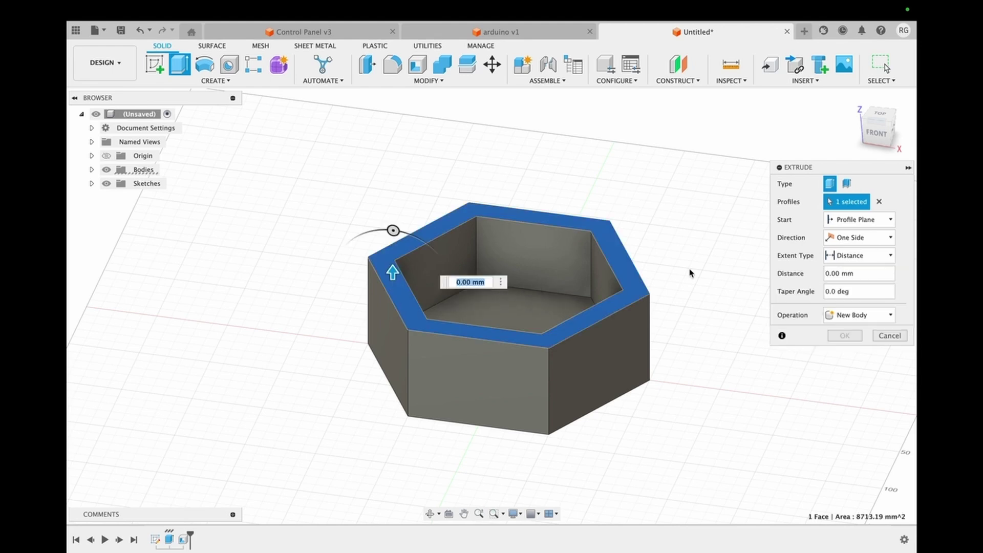
click(854, 184)
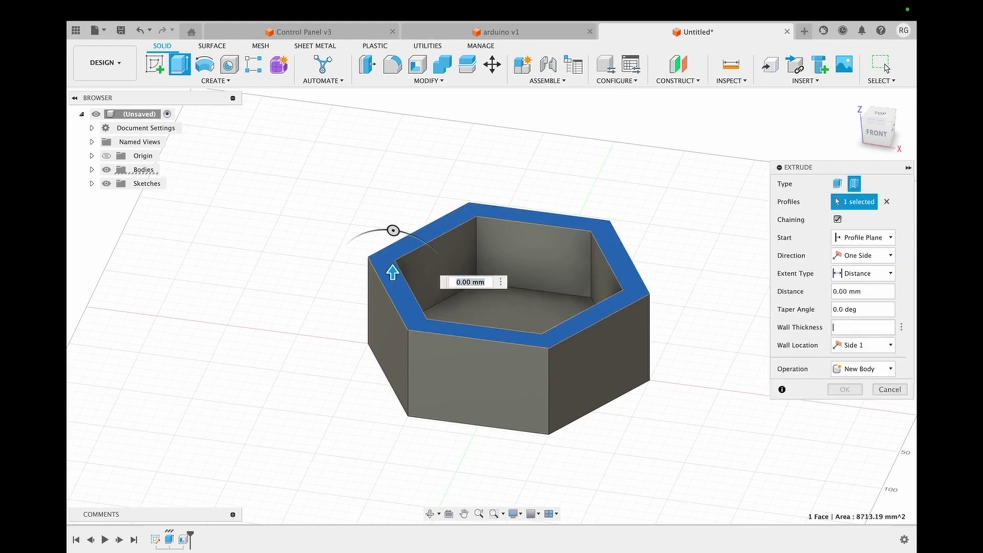
click(850, 326)
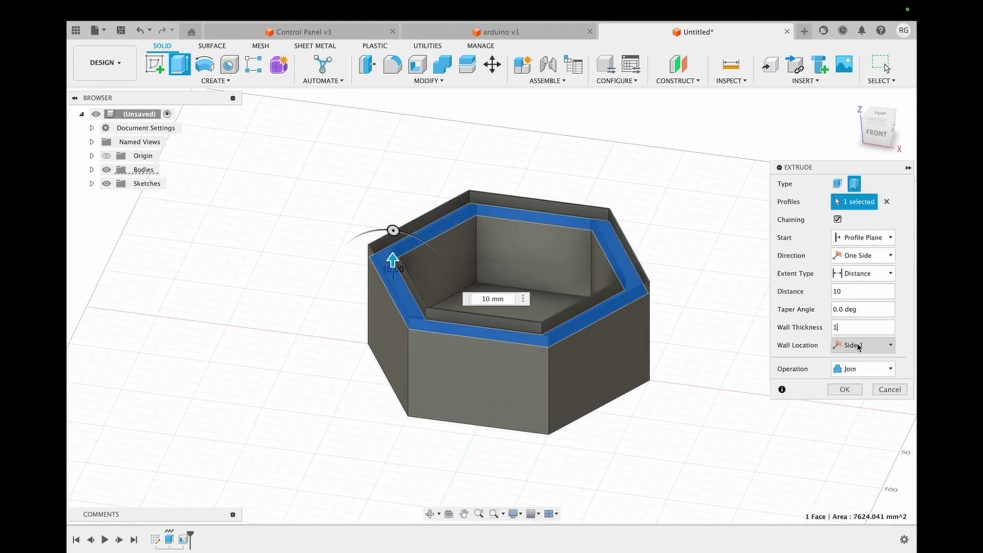
key(Return)
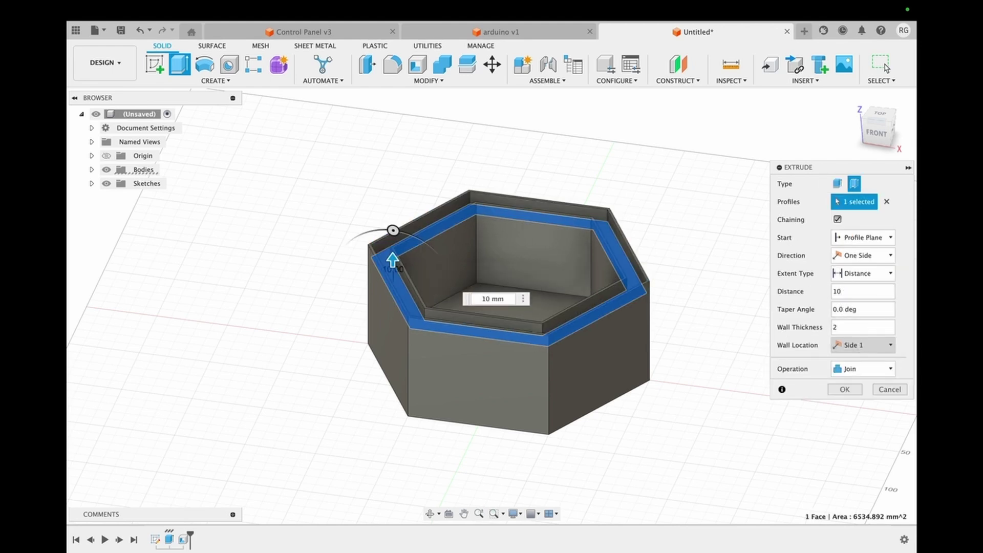
click(845, 390)
- Sketch a rectangle across the full width of the front outer face along its top edge and set its height to 10 mm
drag(885, 128, 856, 127)
click(155, 64)
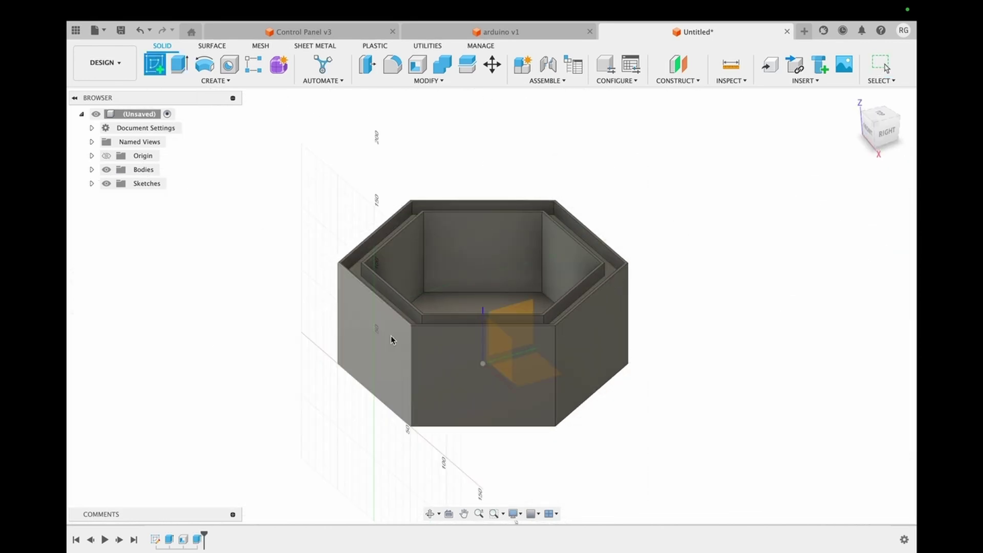
click(855, 101)
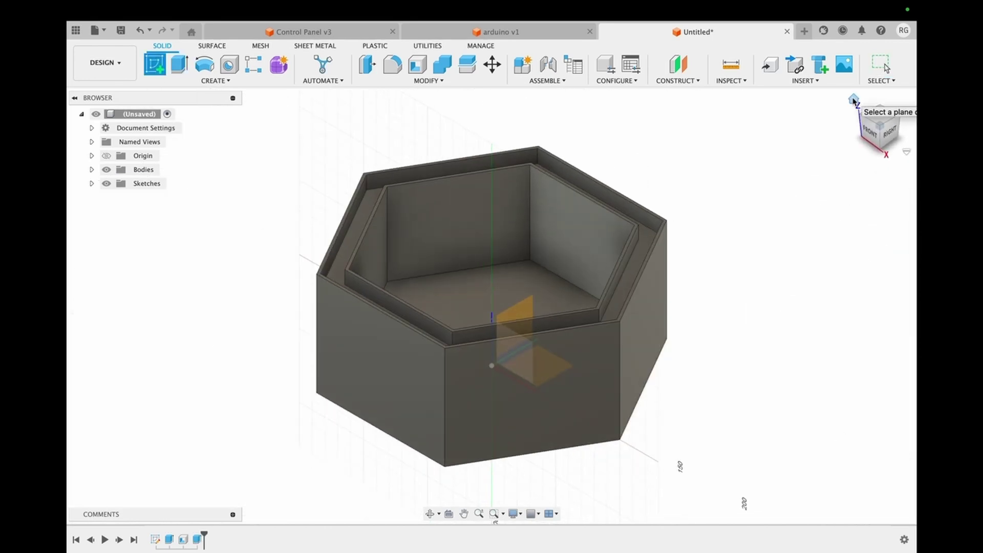
click(432, 389)
key(r)
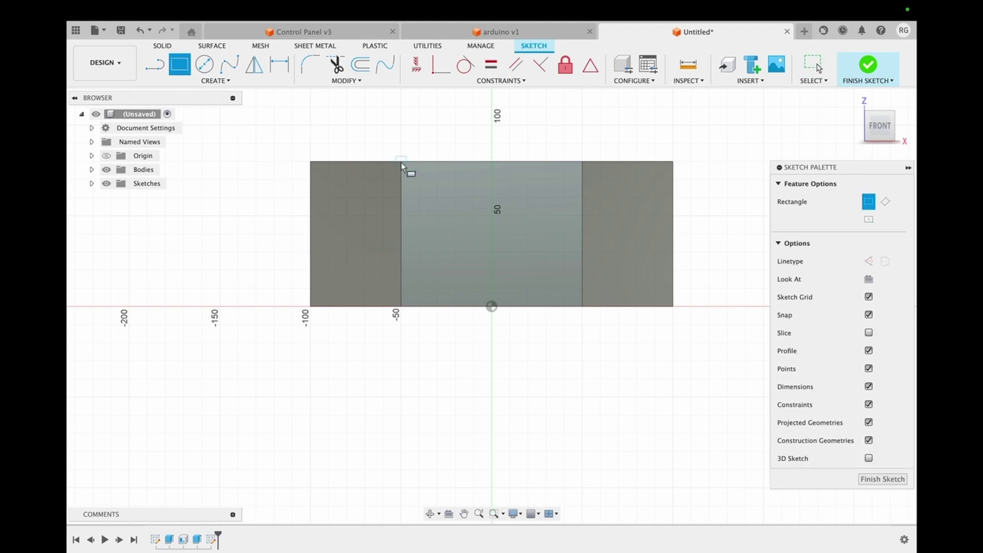
click(582, 184)
key(d)
click(401, 176)
click(385, 176)
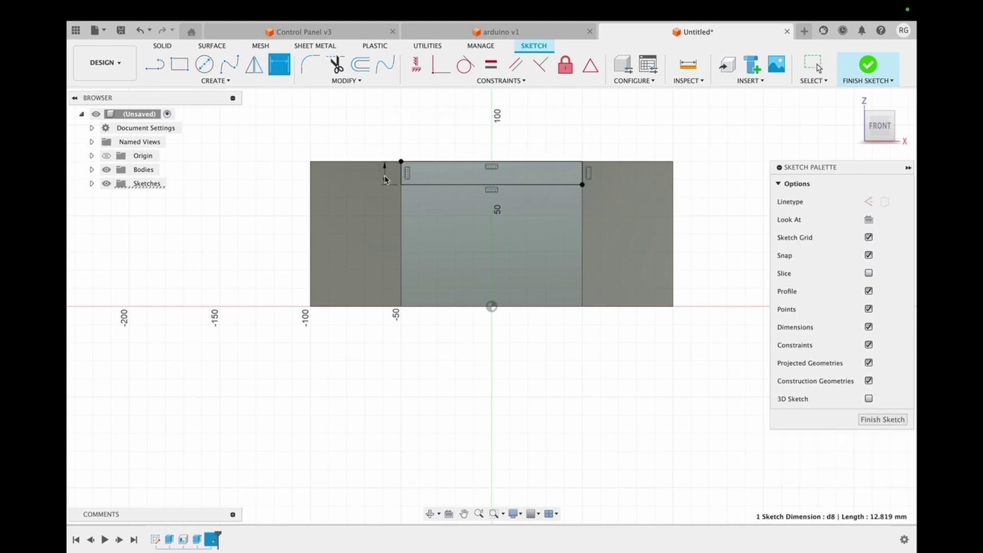
text(10)
key(Return)
click(869, 420)
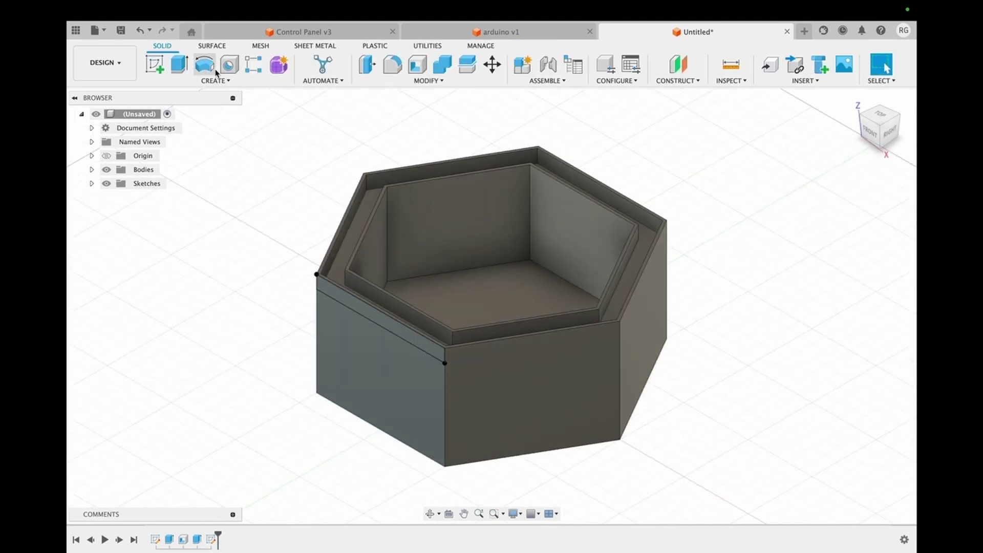
- Cut the rectangle through the front outer rim wall, using a To Object extent that ends at the wall's inner side
key(e)
click(391, 320)
click(853, 255)
click(848, 283)
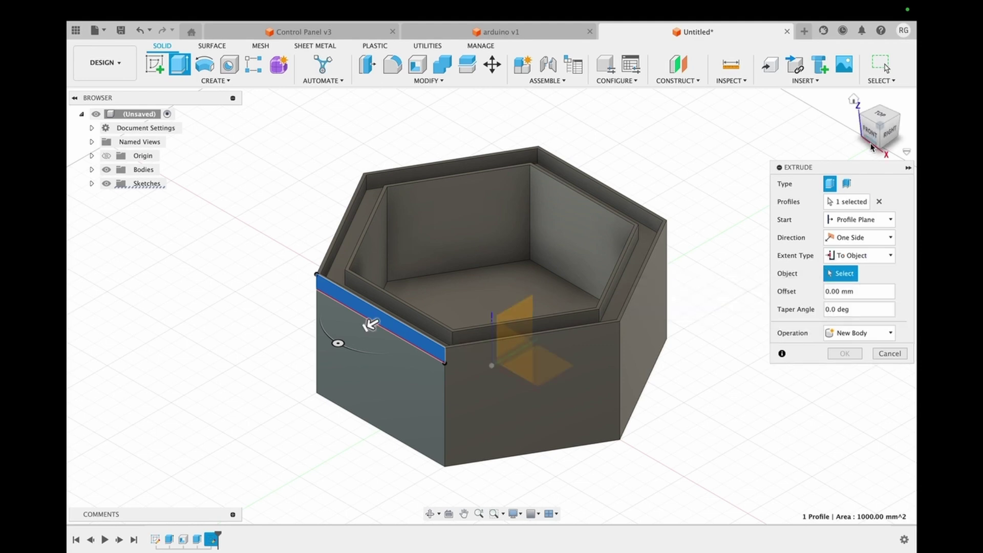
drag(885, 128, 862, 137)
click(323, 239)
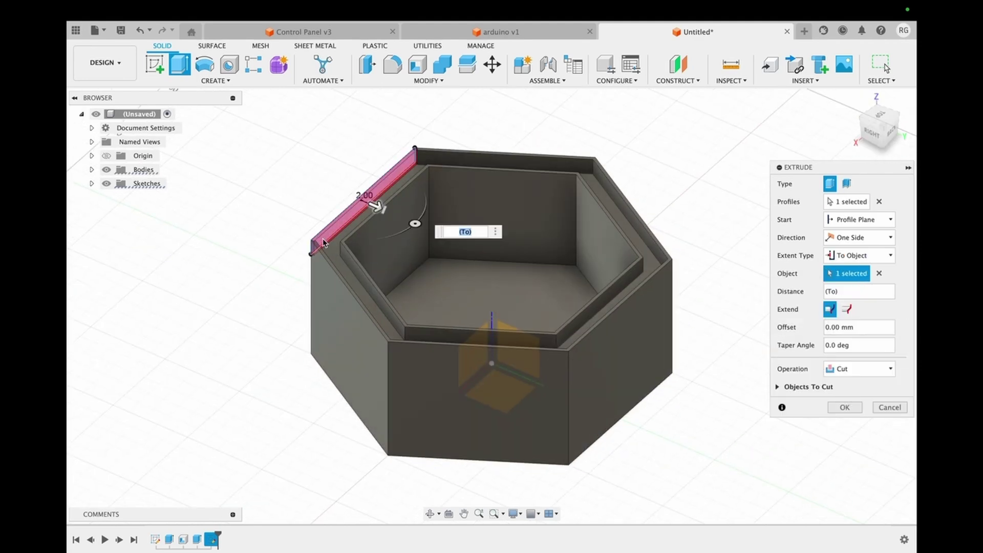
click(845, 407)
- Sketch three lines on the inner floor of the box, connecting the opposite corners of the hexagon
click(878, 117)
click(155, 64)
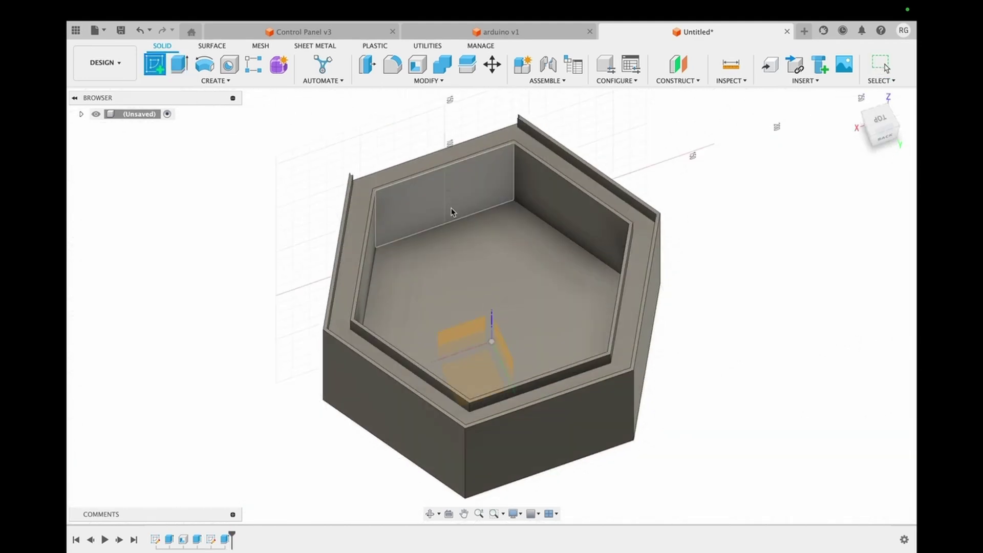
click(472, 303)
click(215, 80)
click(179, 97)
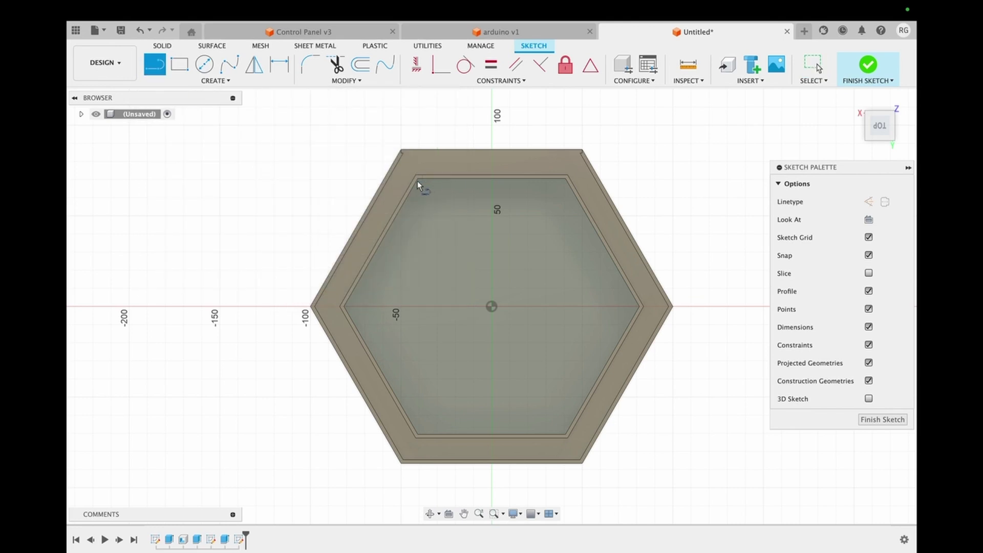
click(417, 179)
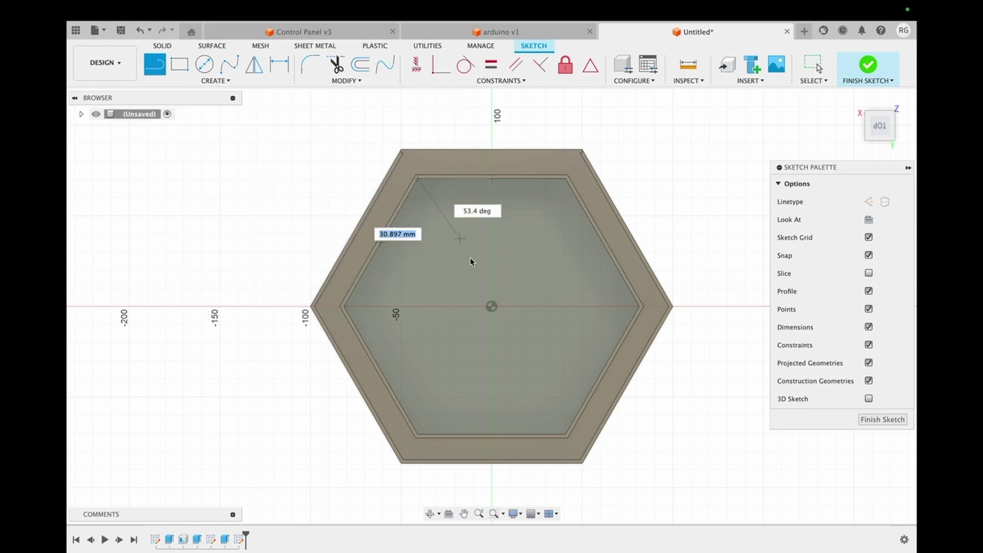
double_click(566, 435)
click(566, 178)
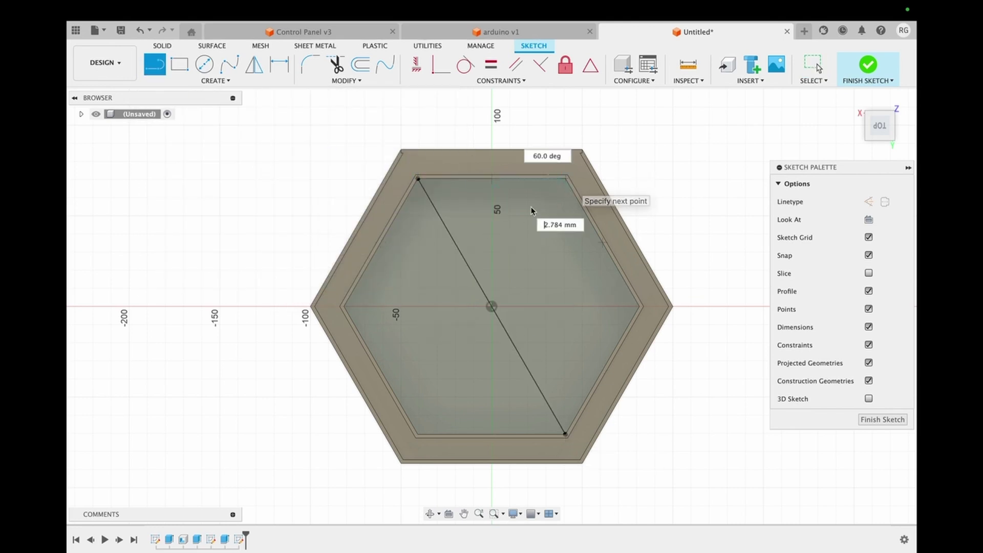
double_click(418, 434)
click(344, 306)
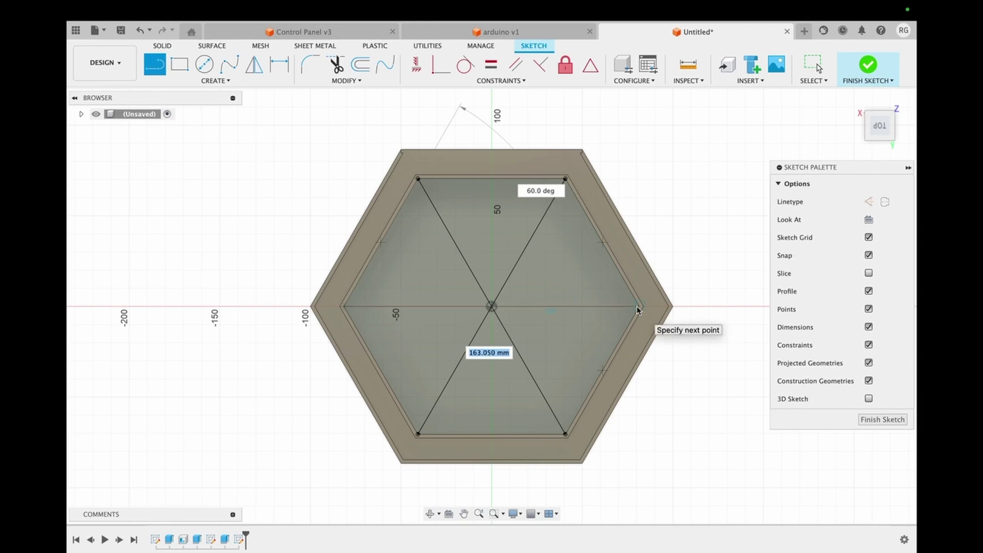
double_click(639, 306)
click(882, 420)
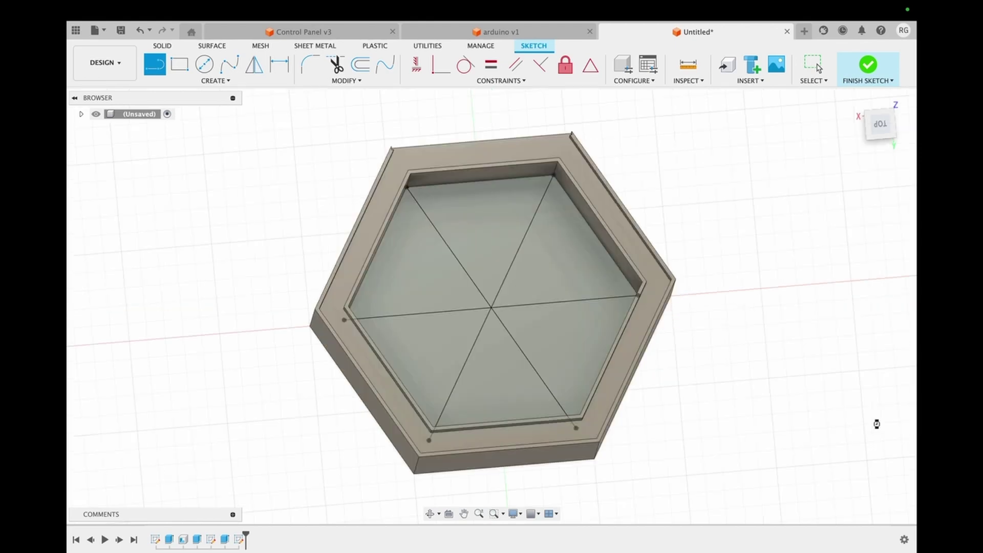
- Thin-extrude the three diagonal lines 62 mm upward with a 1 mm wall on Side 1, joined to the box as dividers
click(179, 64)
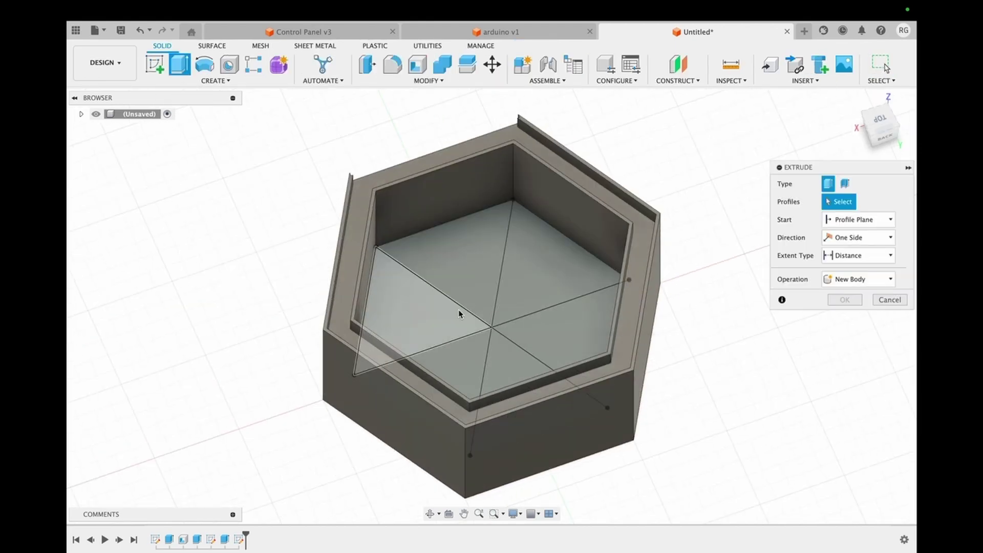
scroll(461, 317, up, 3)
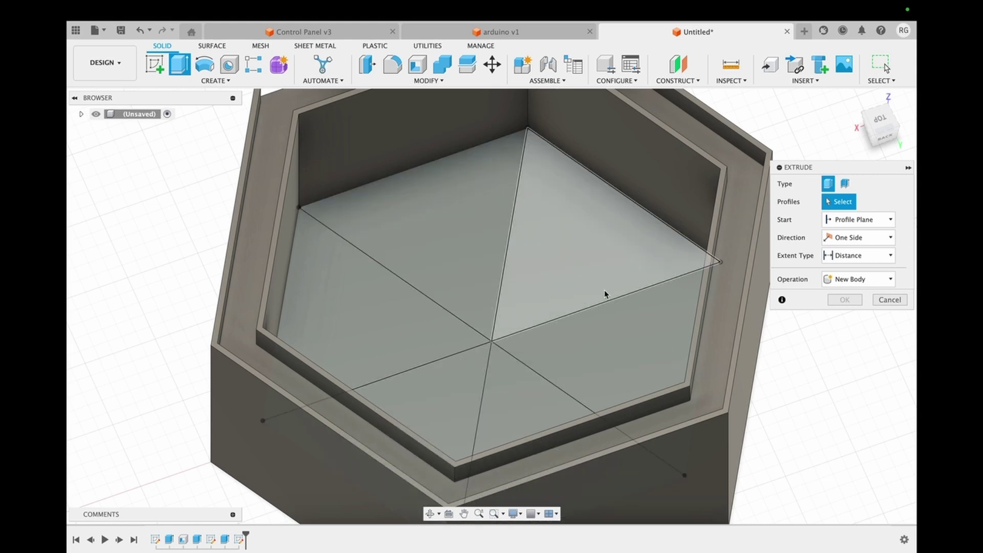
scroll(605, 290, up, 3)
click(850, 220)
click(869, 224)
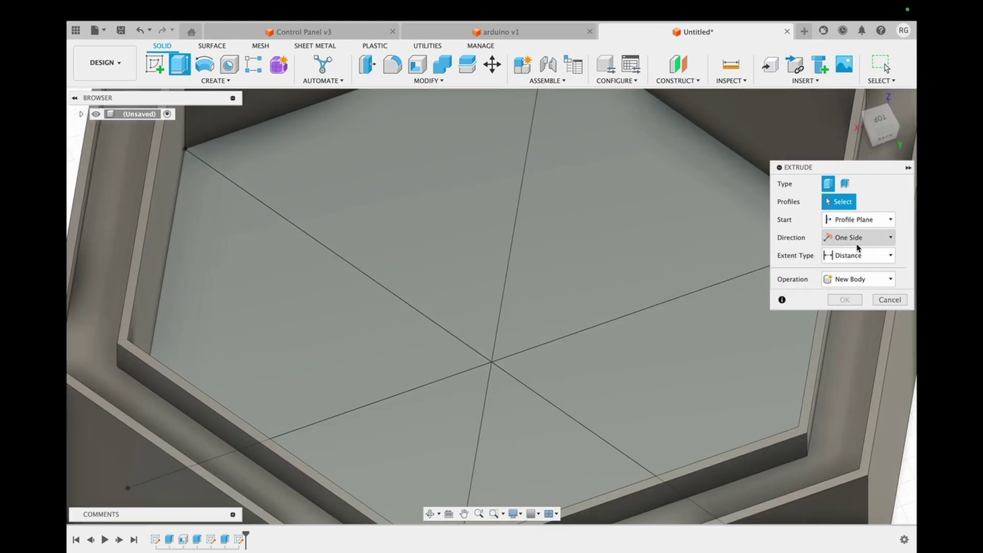
click(861, 219)
click(860, 233)
click(845, 183)
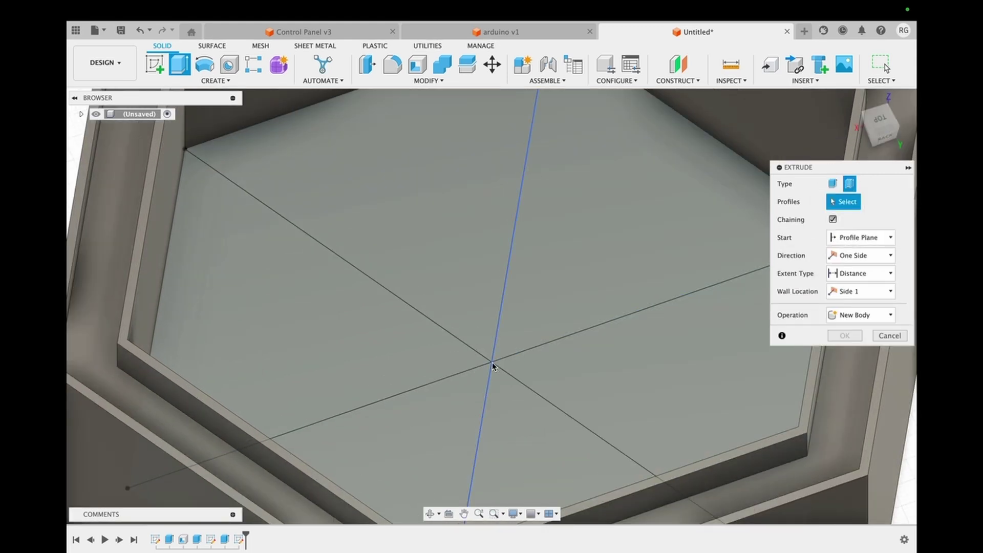
click(493, 363)
click(481, 365)
click(479, 353)
scroll(484, 307, down, 1)
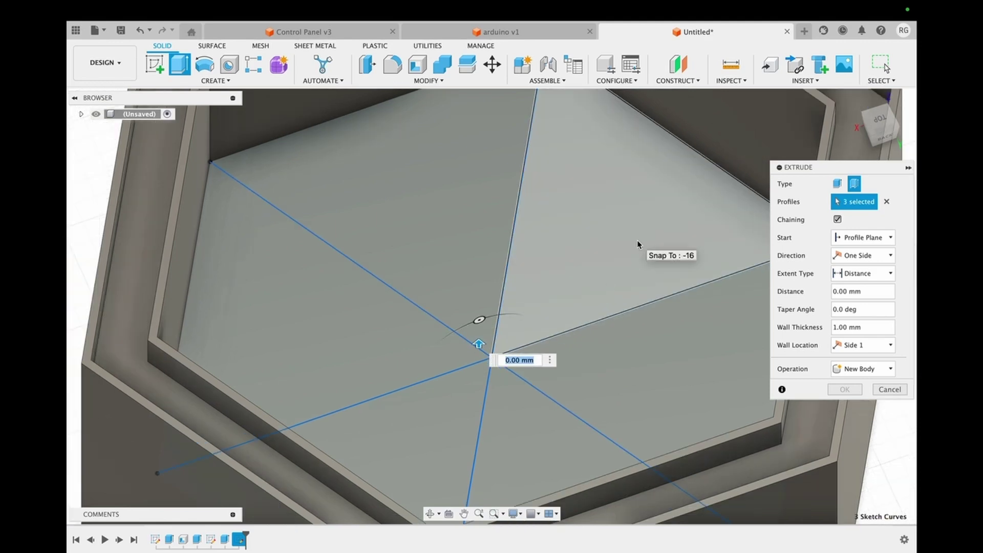
scroll(638, 244, down, 5)
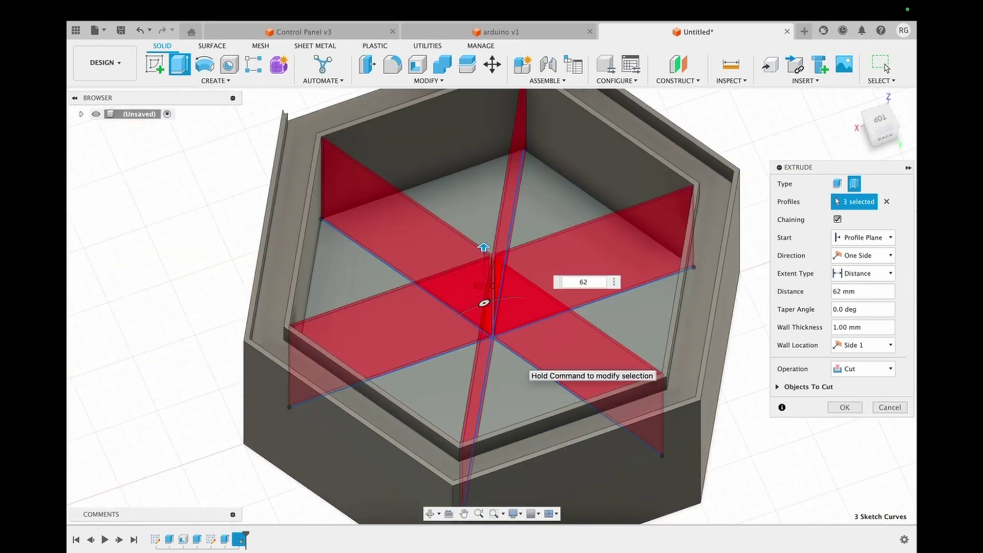
click(865, 369)
click(858, 385)
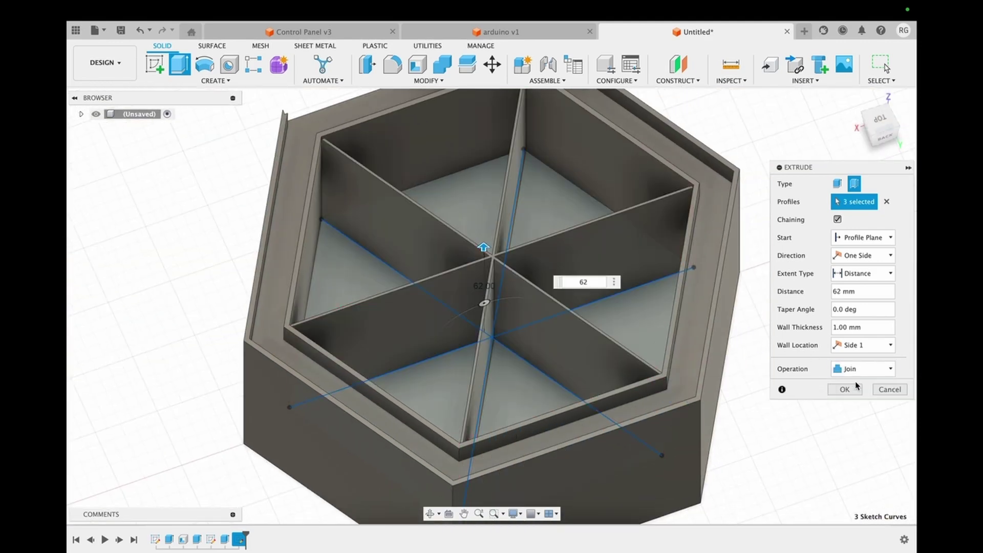
click(845, 390)
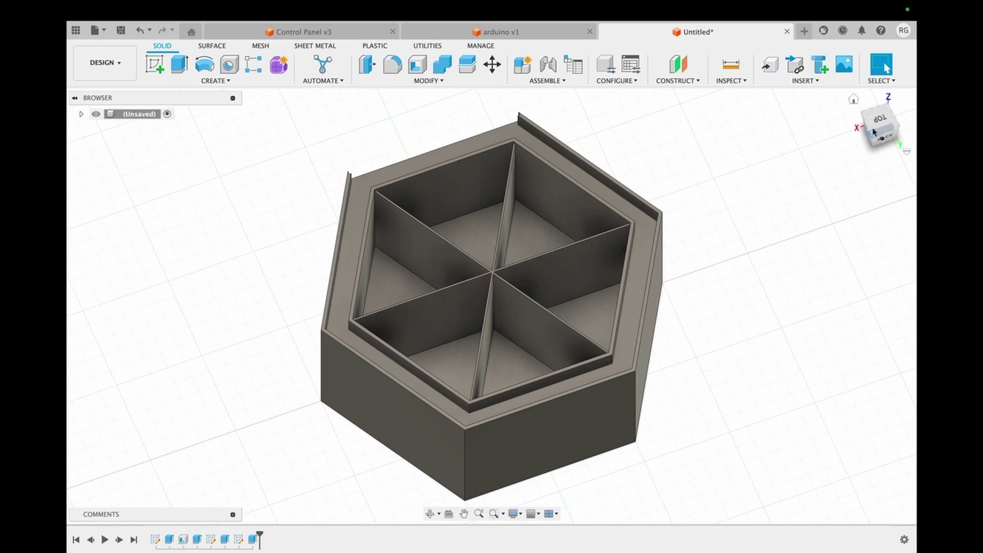
- Start a sketch on the box's front outer face and draw a 3 mm diameter circle near its upper-left corner
click(853, 99)
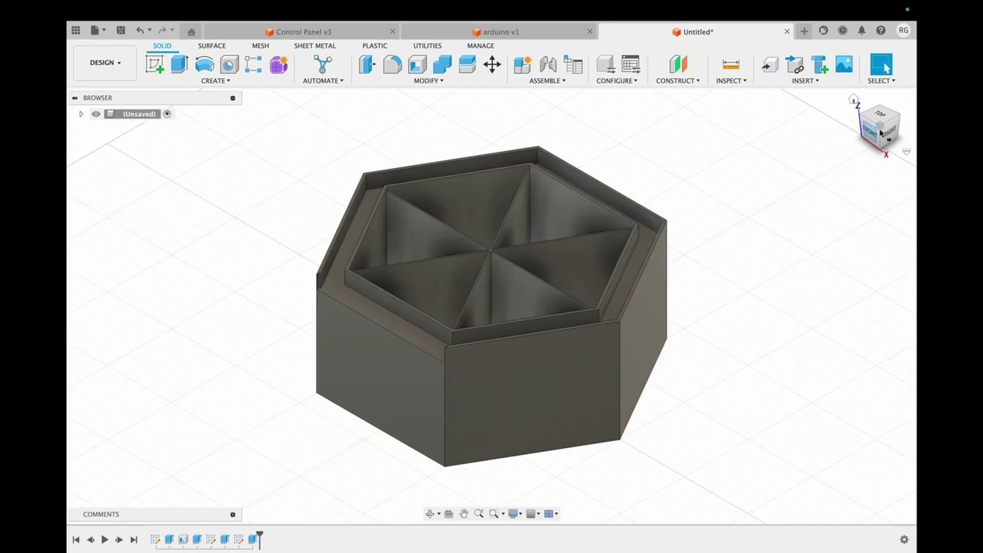
drag(881, 132, 907, 126)
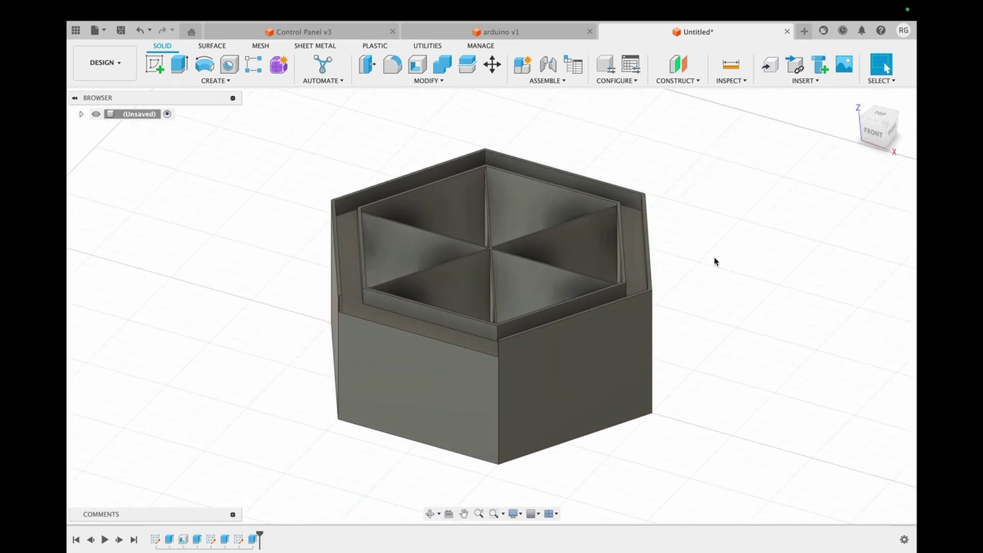
click(154, 66)
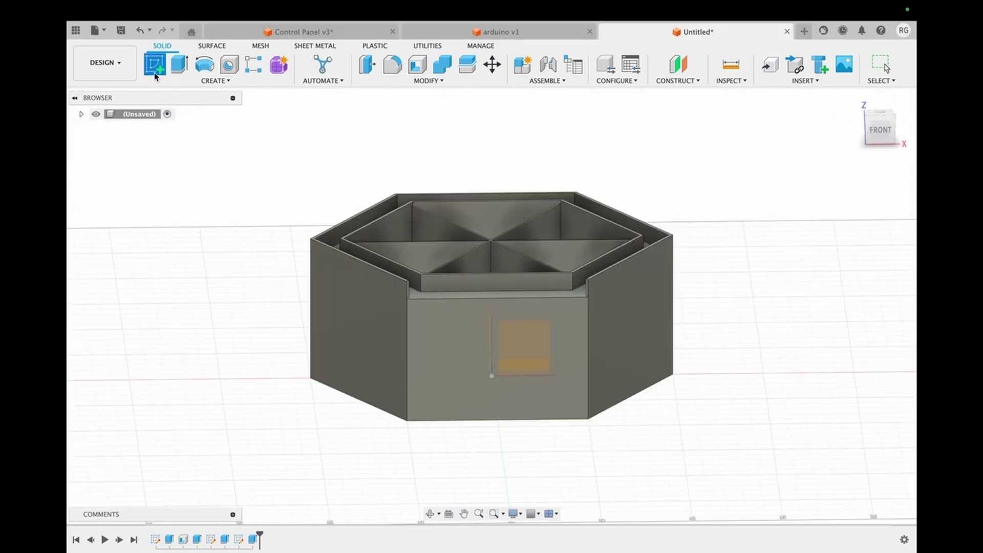
click(469, 391)
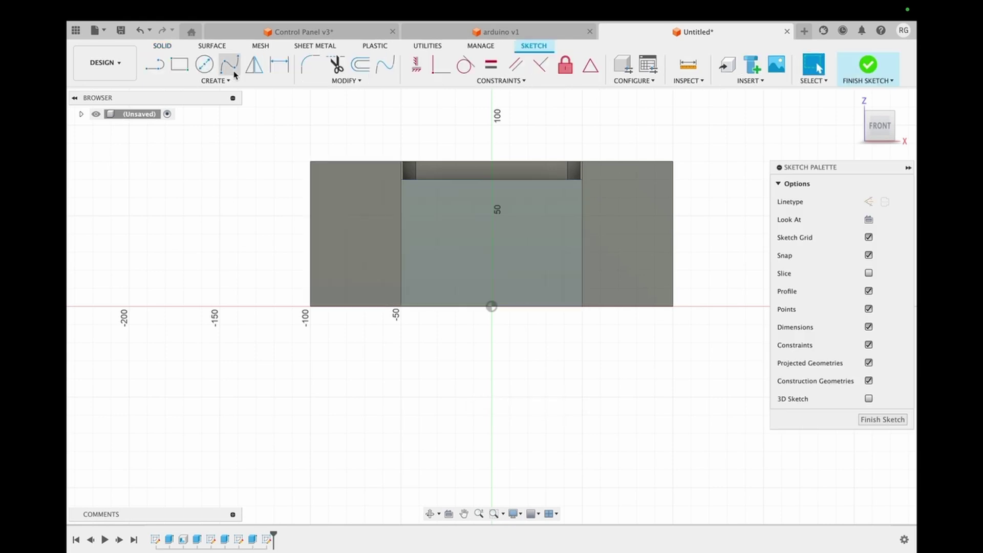
click(204, 64)
key(Return)
key(d)
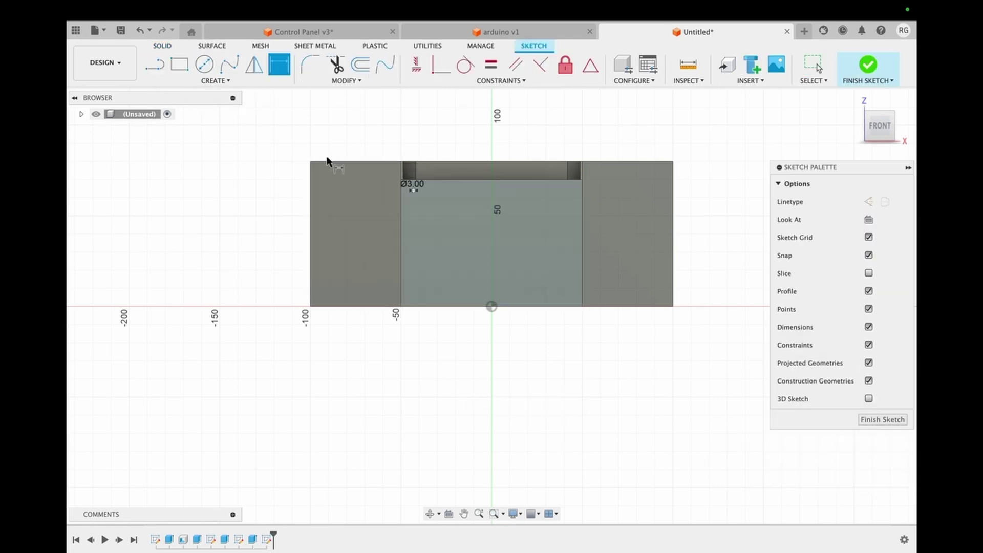
- Dimension the circle's centre 6 mm from the face's top edge and 6 mm from its left edge
scroll(449, 235, up, 3)
click(386, 171)
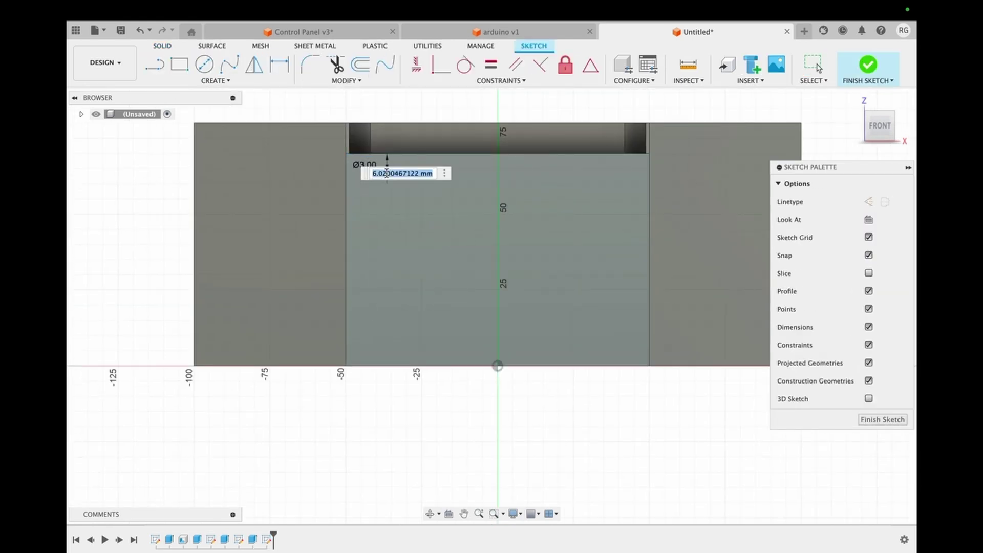
text(6)
key(Return)
click(359, 193)
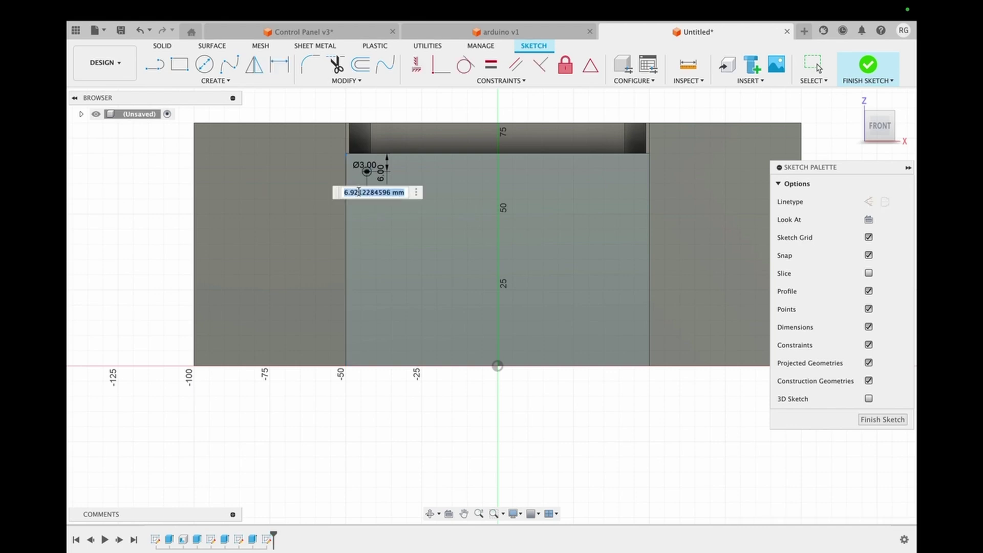
text(6)
key(Return)
- Pattern the circle's centre point in a 2 by 2 rectangular pattern with extents of 88 mm across and -54 mm vertically
click(215, 81)
click(200, 239)
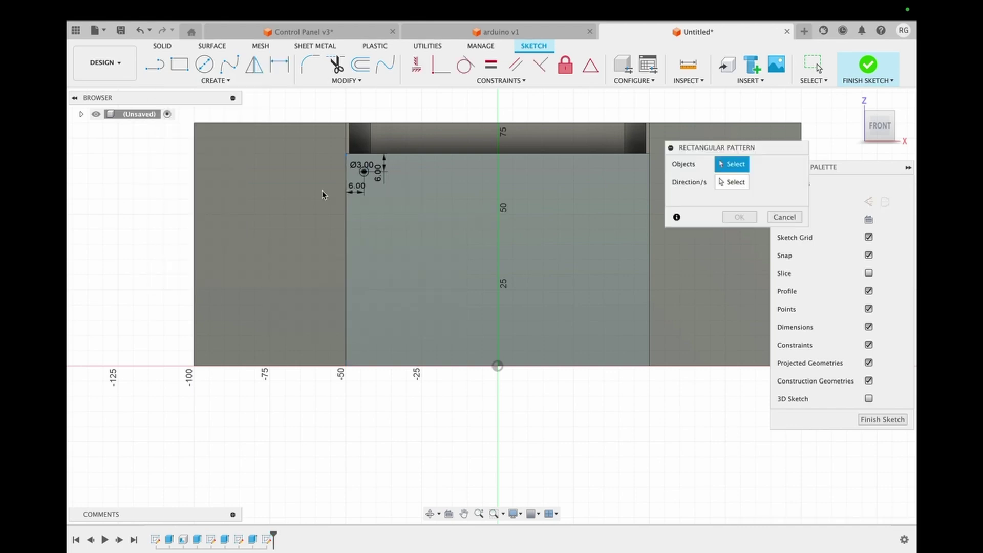
click(365, 174)
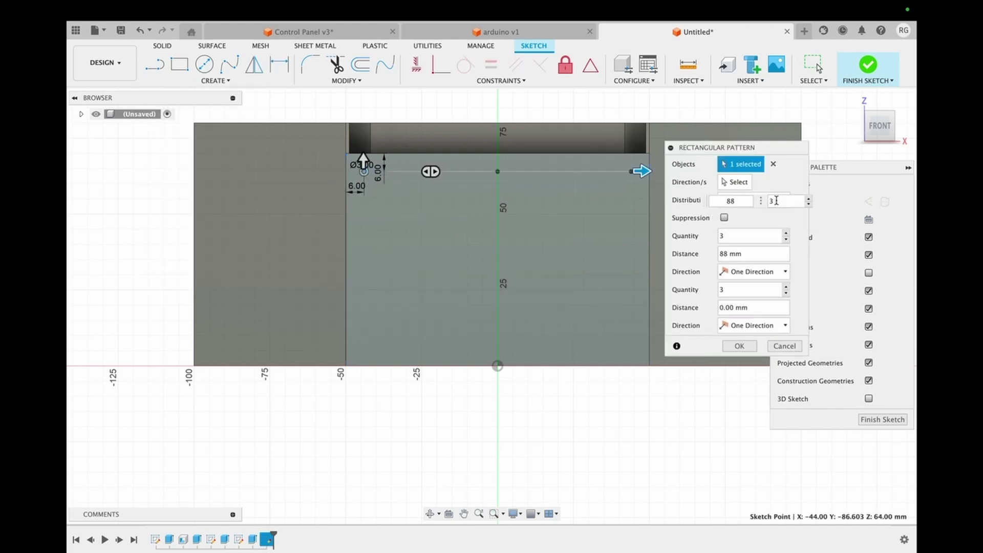
click(786, 292)
click(742, 308)
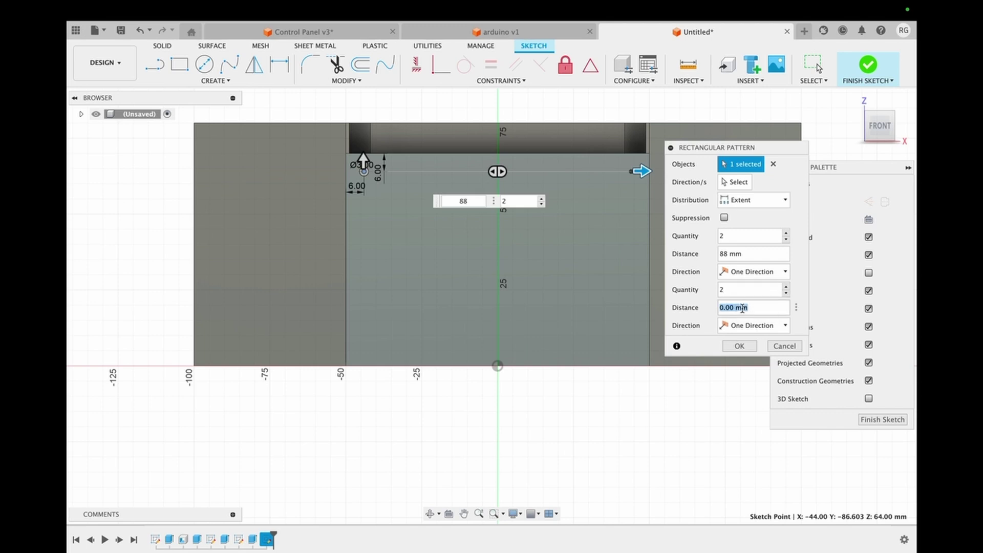
text(54)
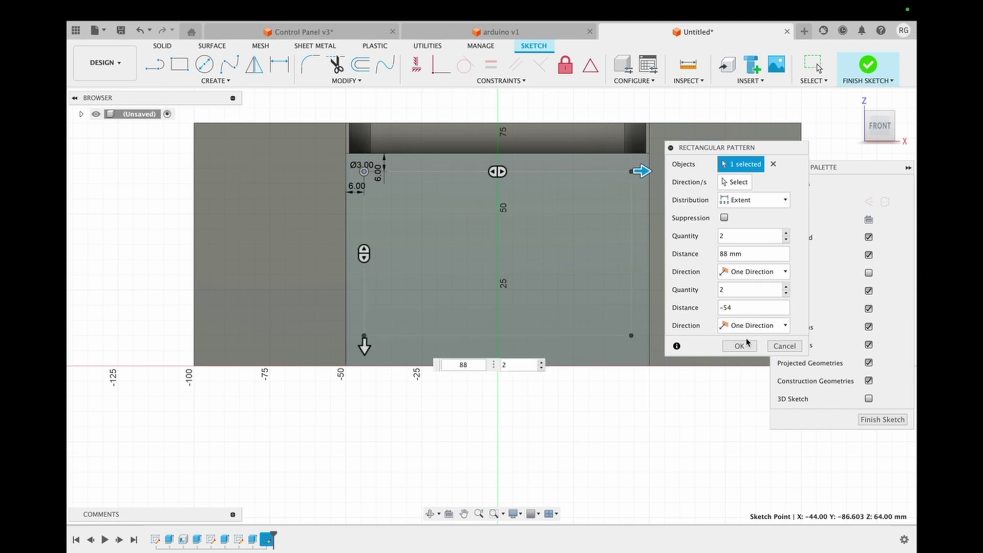
click(743, 346)
- Draw 3 mm diameter circles on the three remaining patterned points and finish the sketch
click(204, 70)
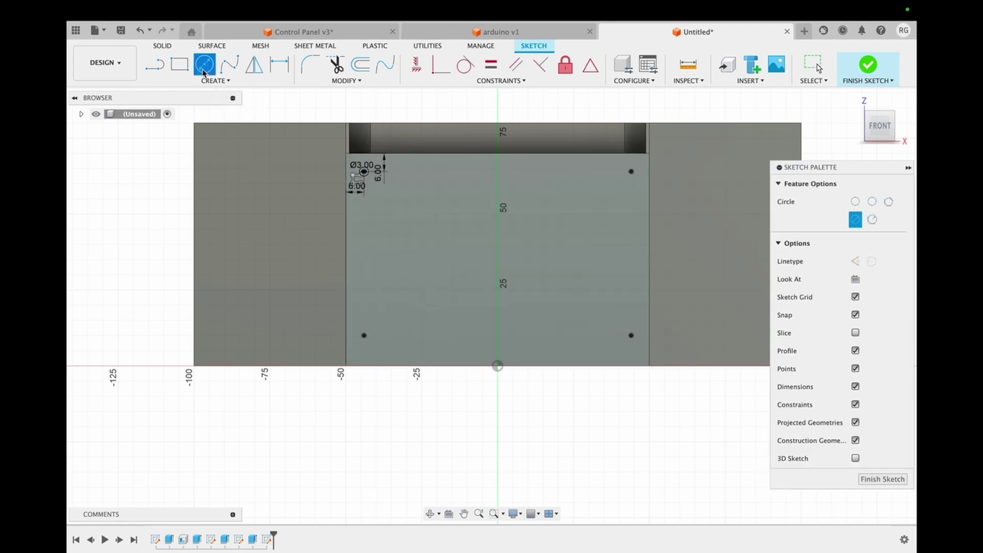
text(3.662)
key(Return)
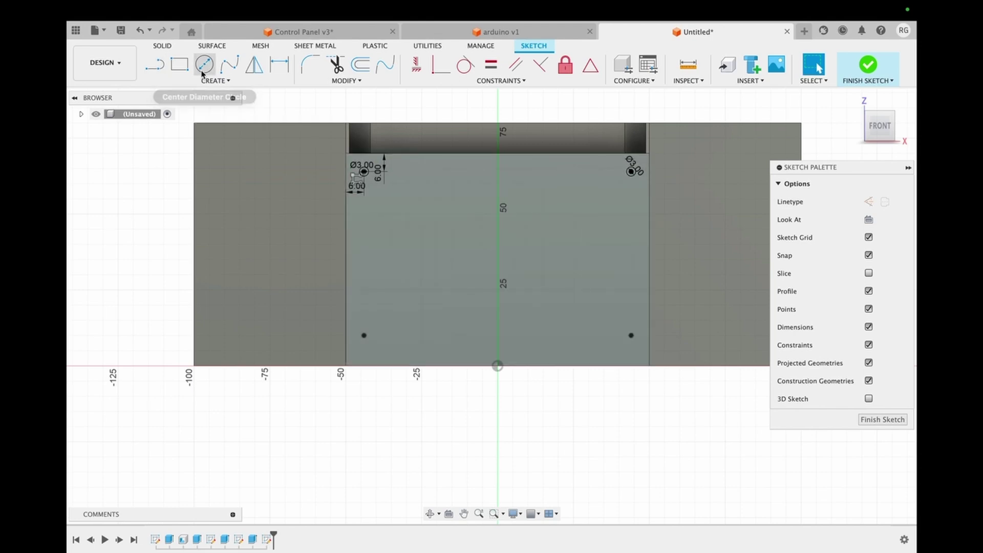
text(3)
key(Return)
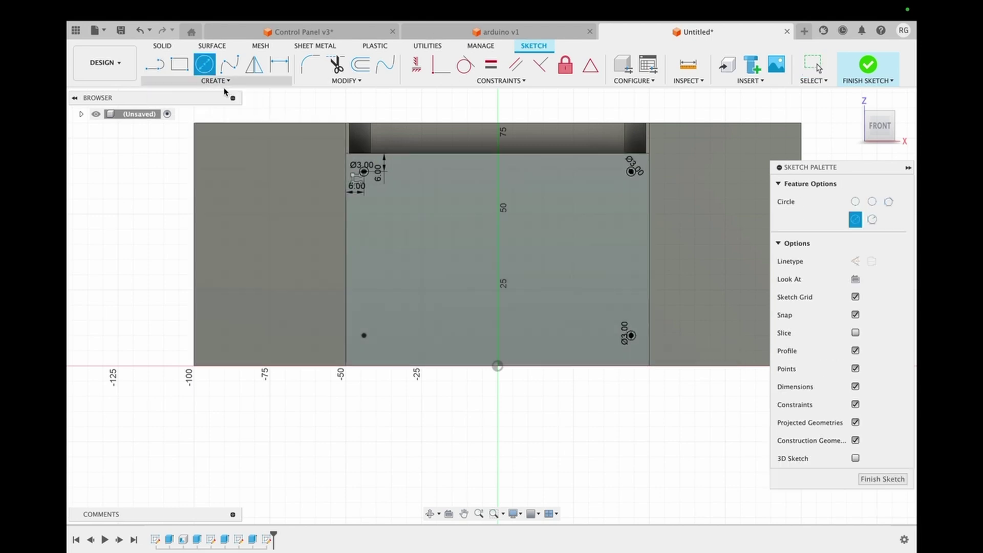
key(Escape)
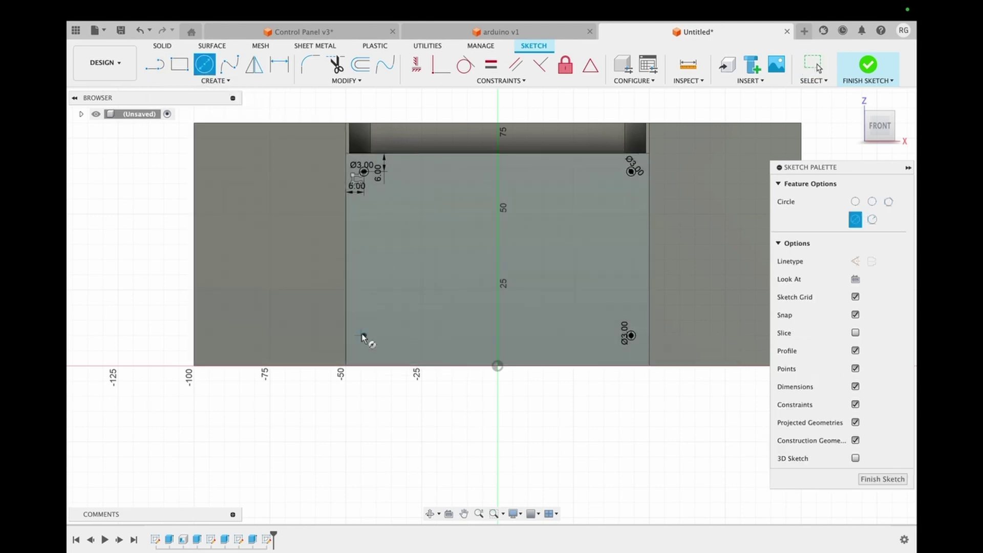
text(3)
key(Return)
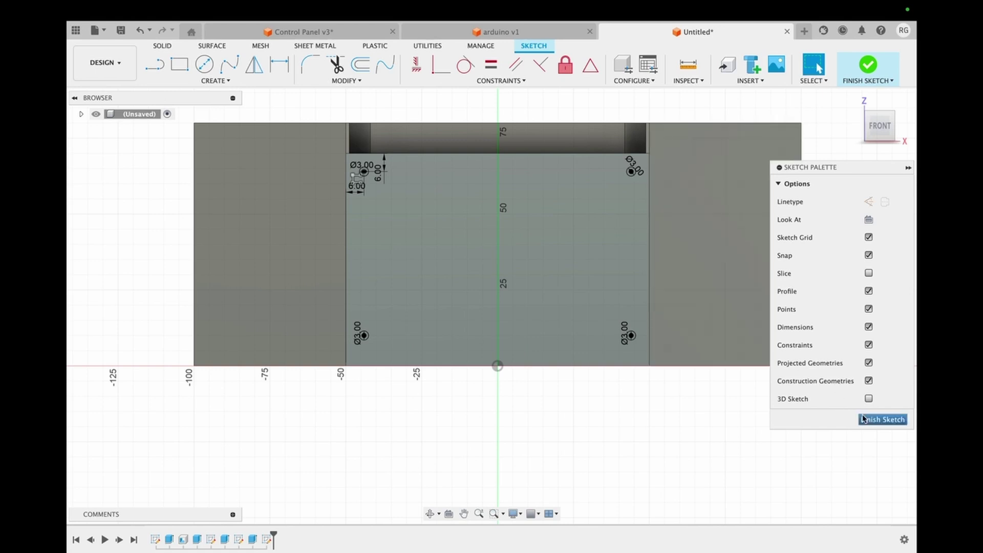
click(882, 418)
- Cut the four corner circles 12 mm deep into the front face as screw holes
click(188, 76)
click(364, 172)
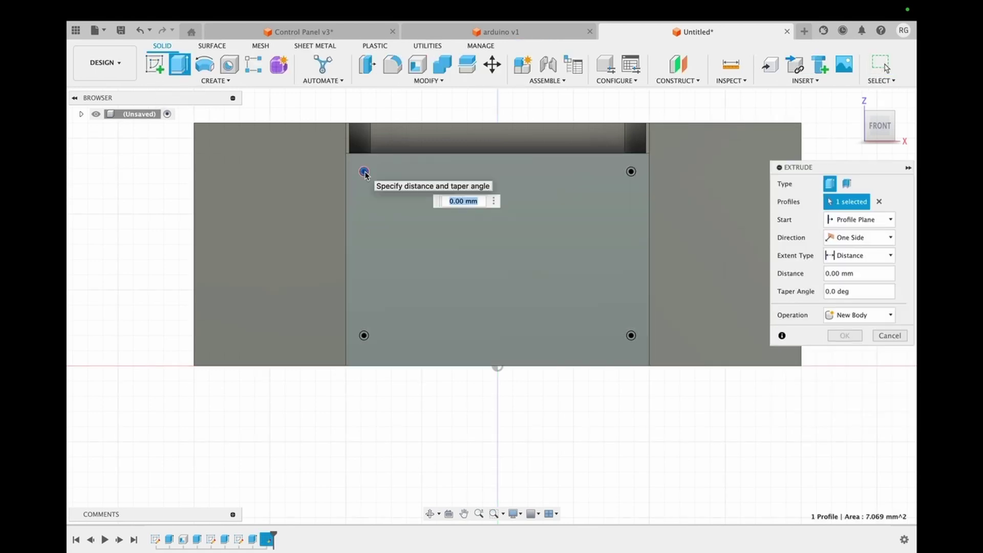
click(631, 172)
click(631, 336)
click(363, 335)
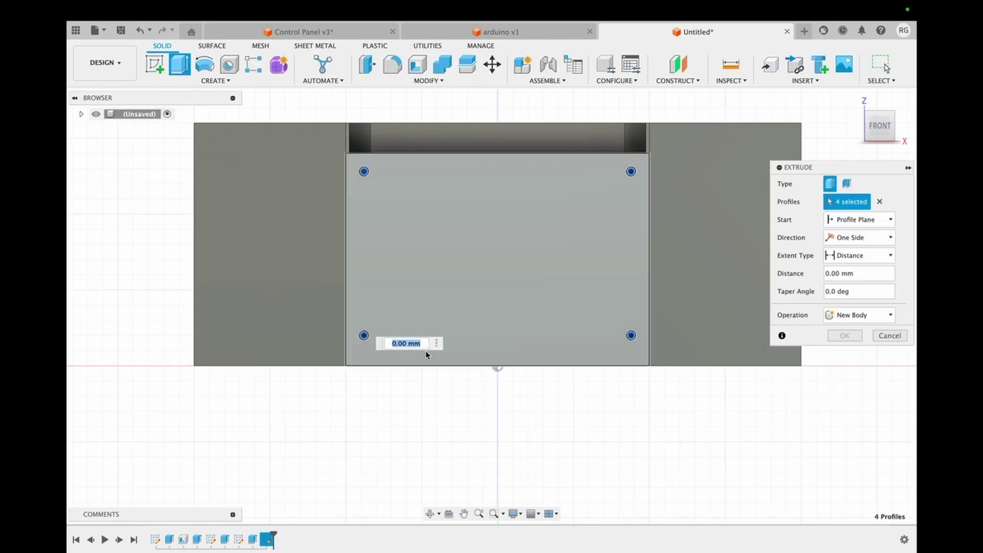
click(827, 274)
text(-12)
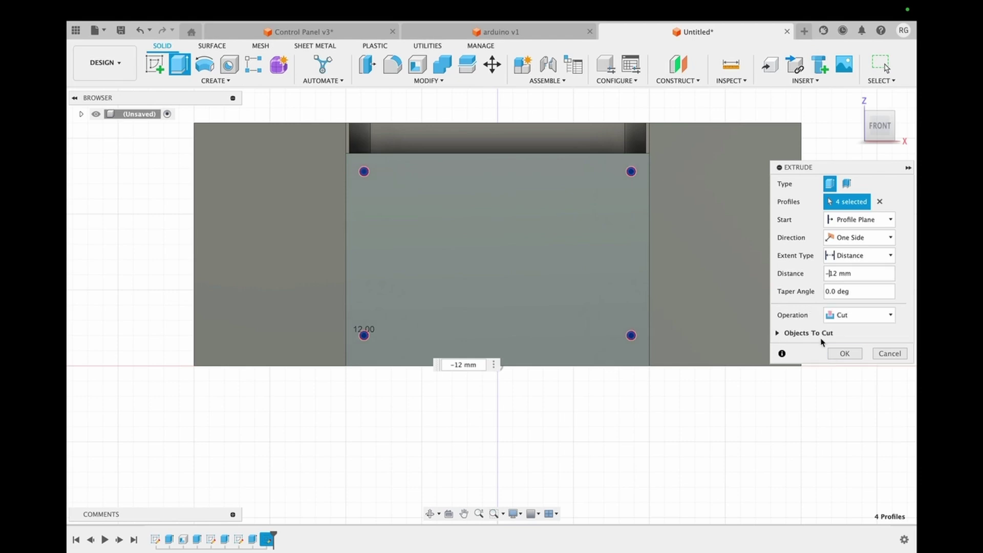
click(834, 352)
drag(884, 123, 733, 169)
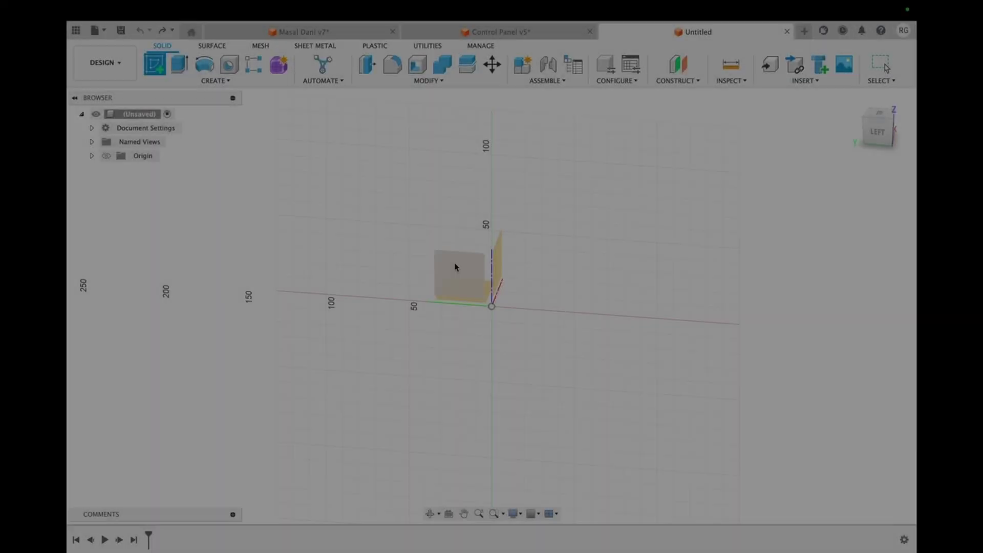
- In a new design, sketch a centre rectangle 100 mm wide and 80 mm high at the origin on the YZ plane
click(454, 266)
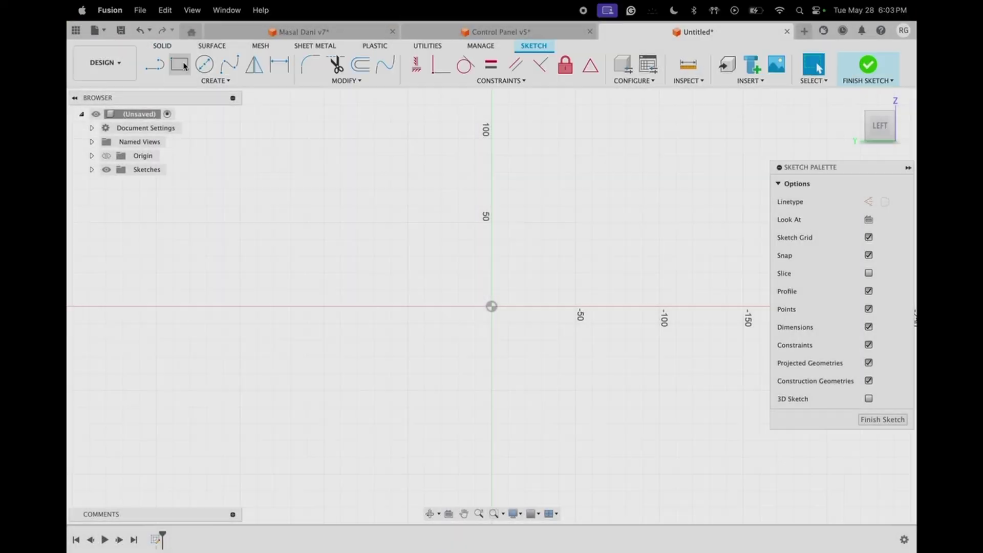
click(192, 82)
mouse_move(205, 105)
click(294, 128)
click(492, 307)
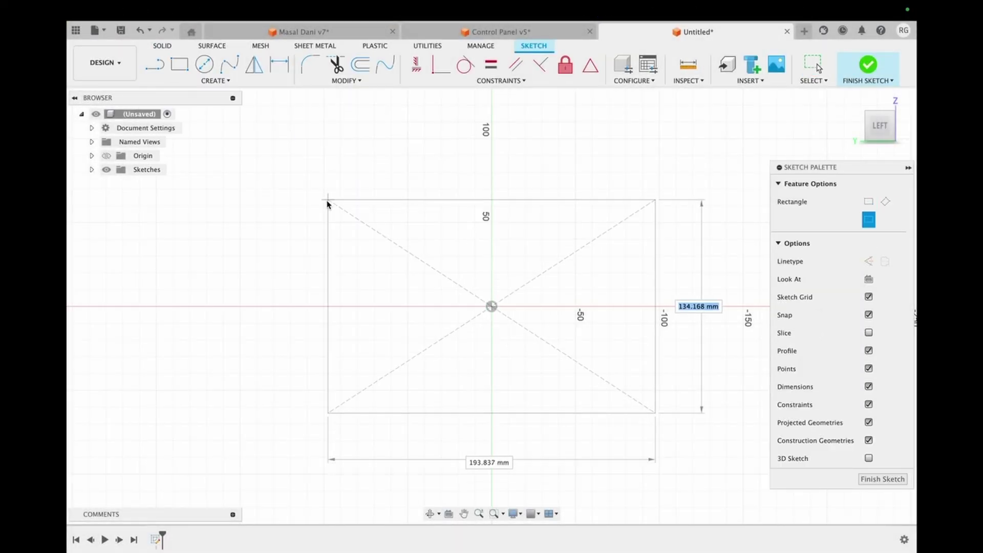
text(80)
key(Tab)
text(10)
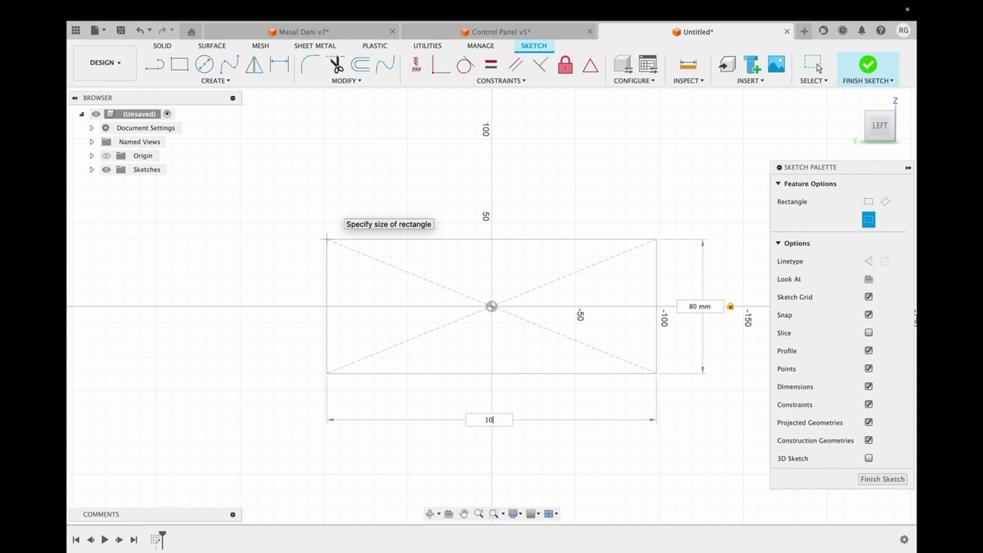
text(0)
key(Return)
click(883, 479)
- Extrude the rectangle 60 mm into a solid block
text(e)
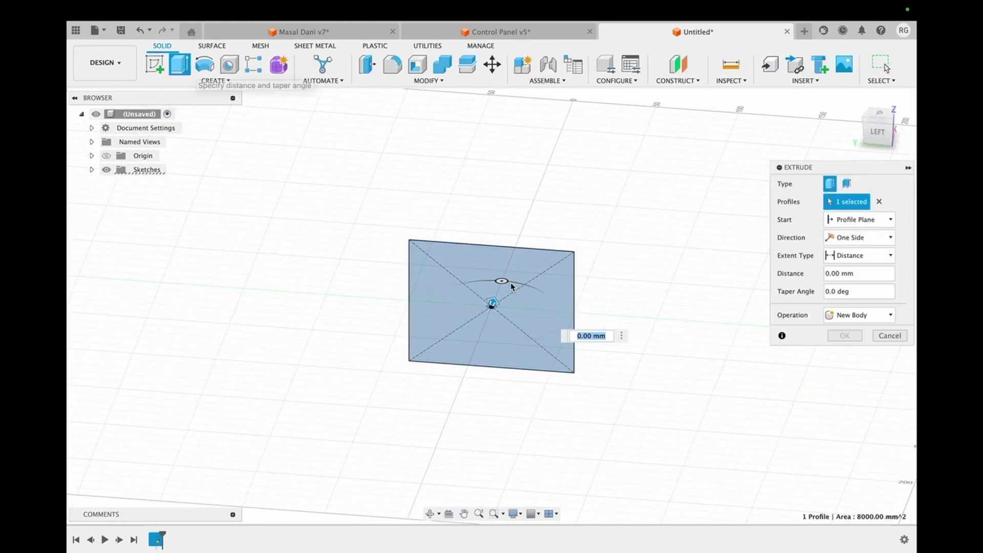
text(60)
key(Return)
- Sketch a full-width rectangle 10 mm high along the top edge of the block's large vertical face
drag(878, 131, 799, 131)
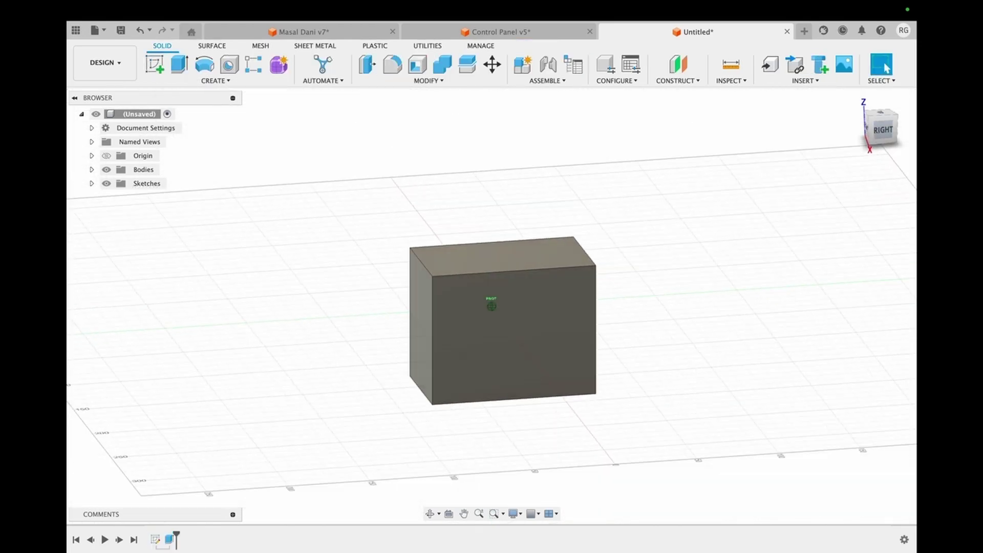
click(492, 307)
click(154, 64)
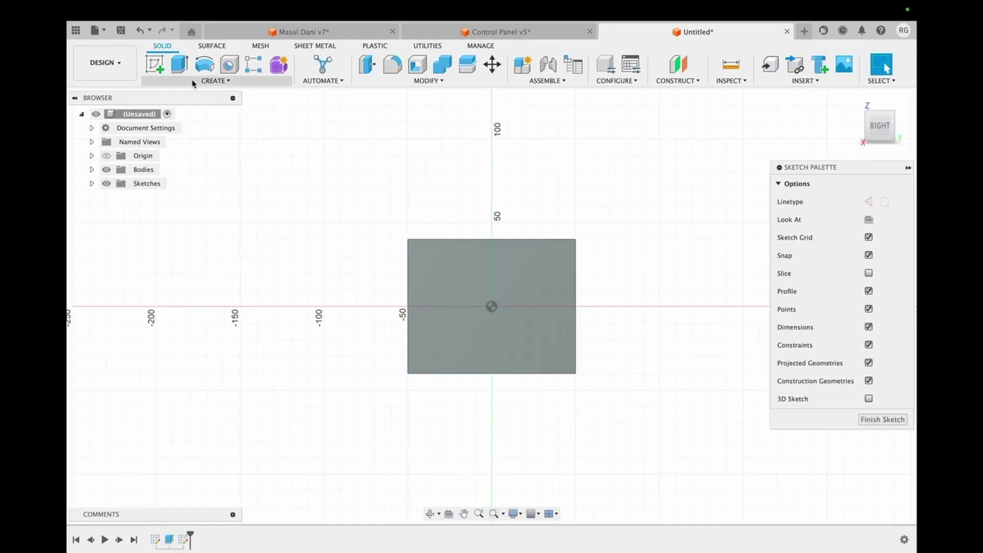
click(182, 67)
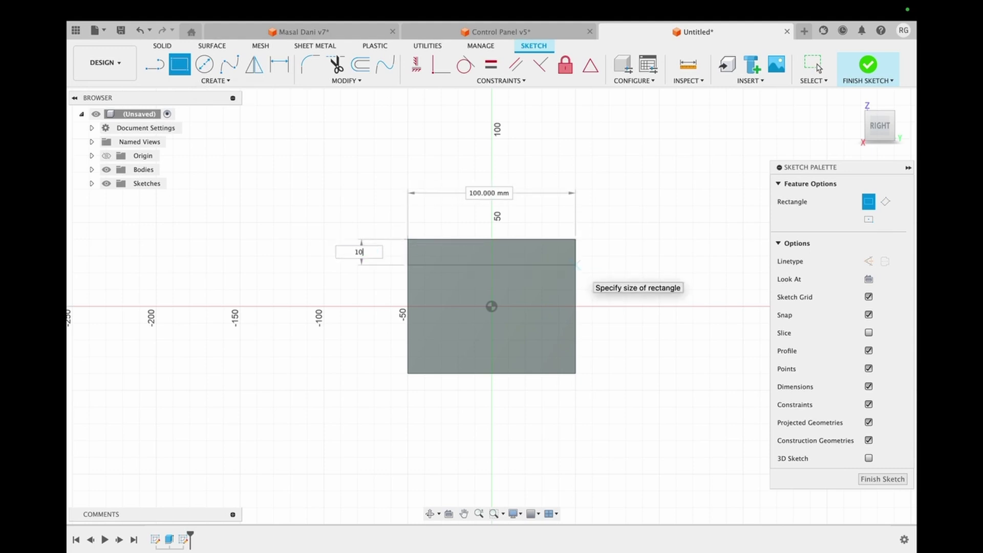
key(Return)
click(877, 420)
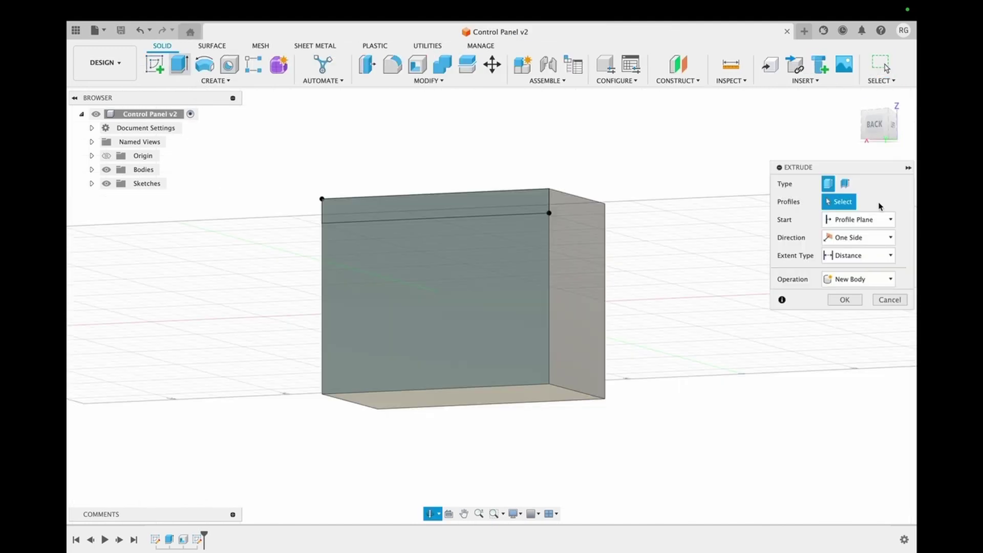
- Cut the top strip through the hollow box's back wall, using a To Object extent that ends at the wall's inner face
click(504, 203)
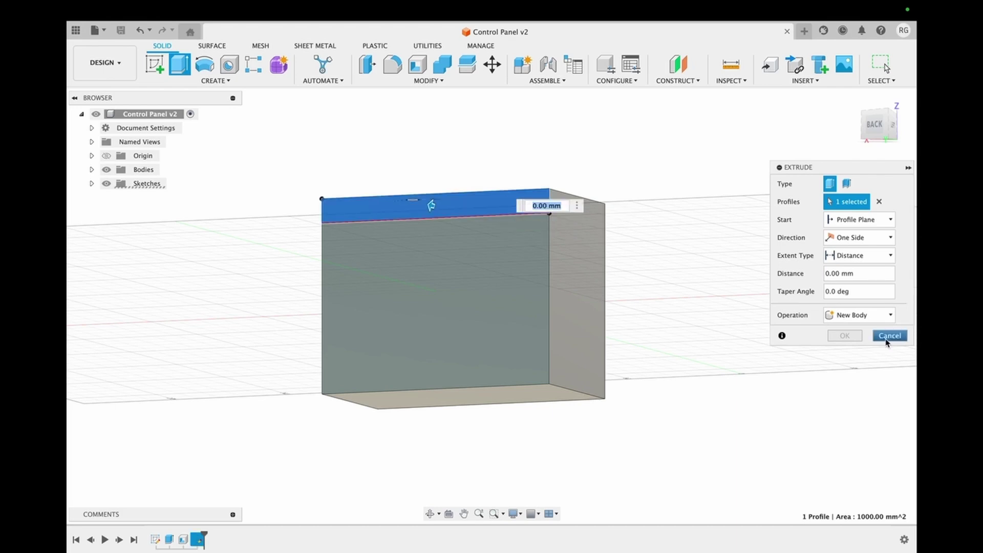
click(854, 259)
click(853, 281)
click(880, 130)
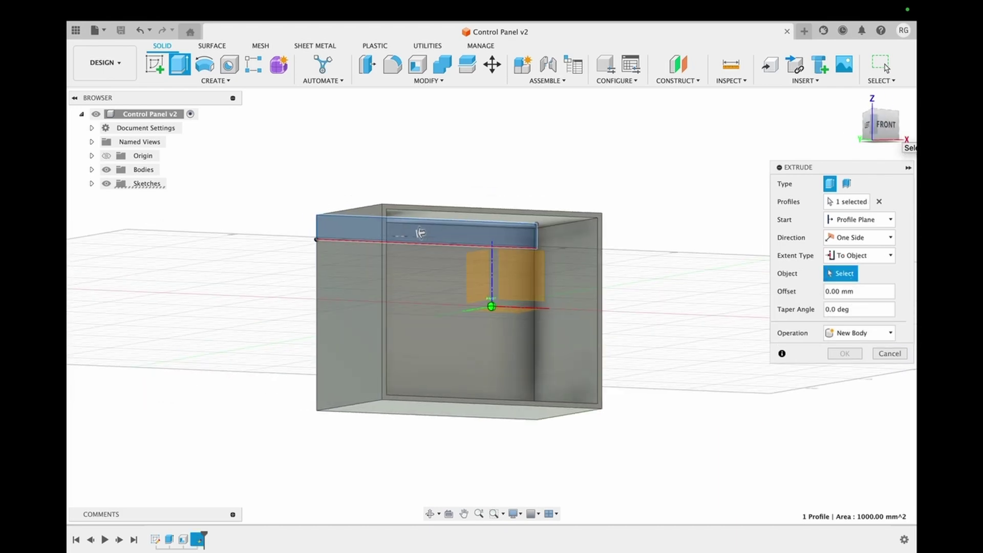
click(434, 316)
click(845, 407)
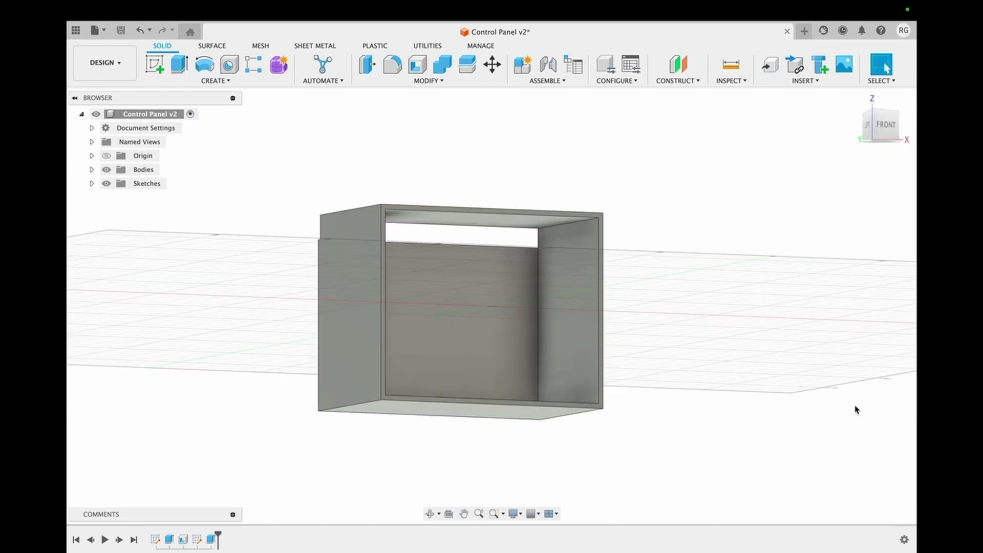
- Extrude the recessed U-shaped face around the back opening 2 mm outward to frame the slot
shift+middle_drag(492, 306, 445, 312)
drag(894, 126, 907, 122)
click(181, 66)
click(587, 267)
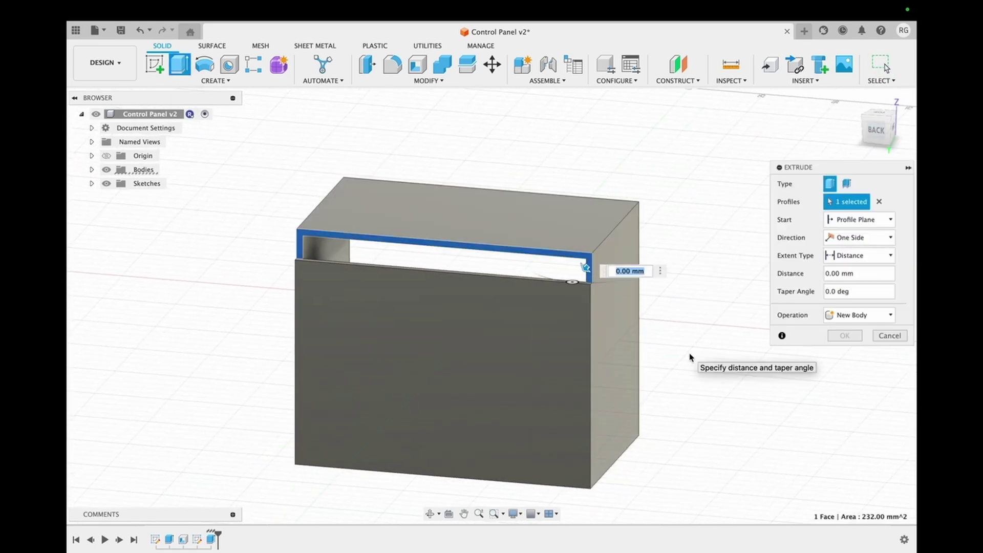
text(2)
- Sketch a rectangle about 8 mm across in each of the four inner corners of the box's open front face
click(154, 65)
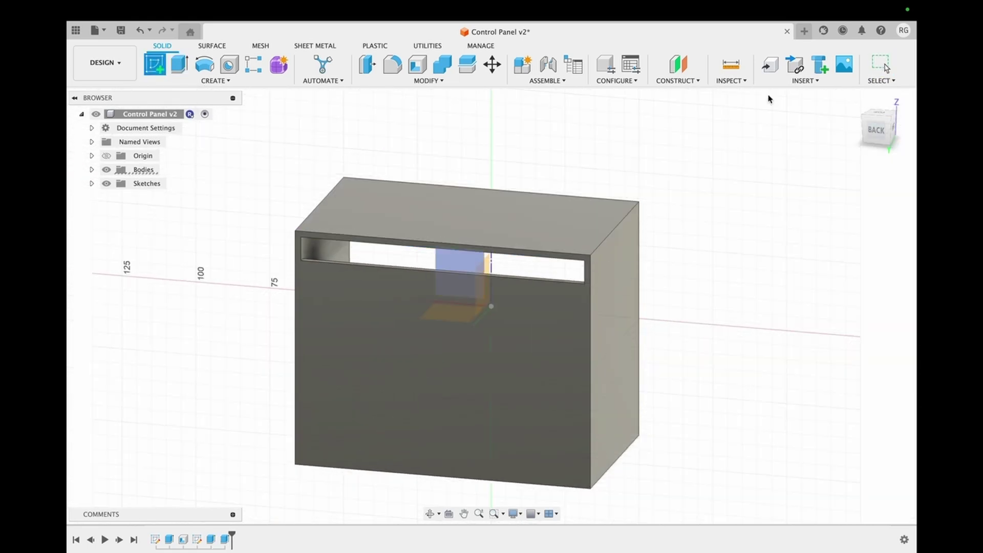
drag(891, 135, 871, 128)
click(490, 189)
click(188, 73)
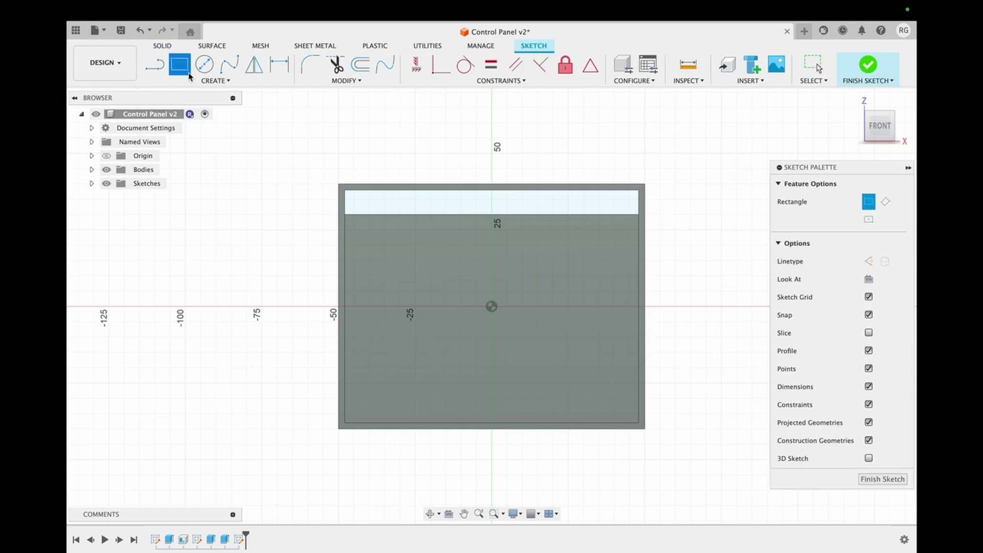
click(370, 214)
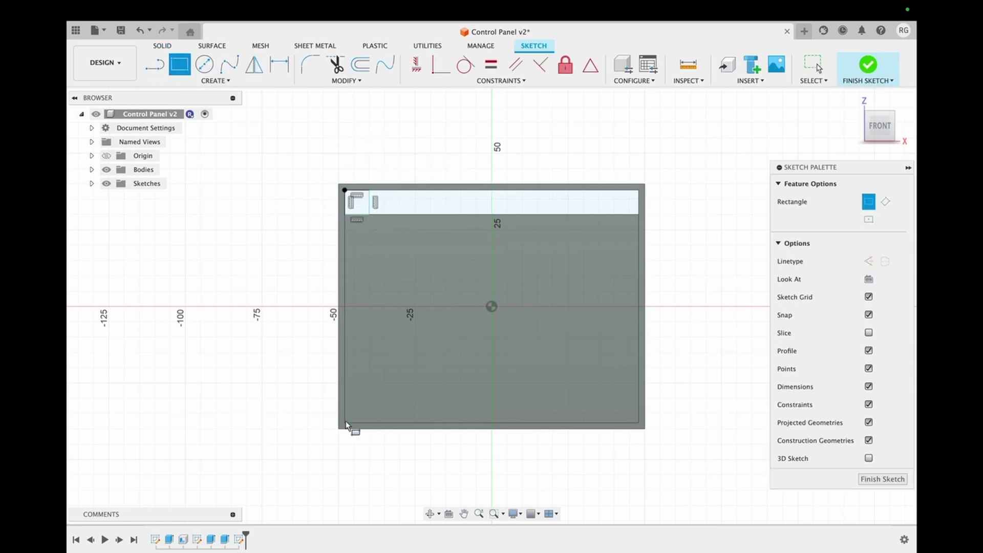
click(371, 399)
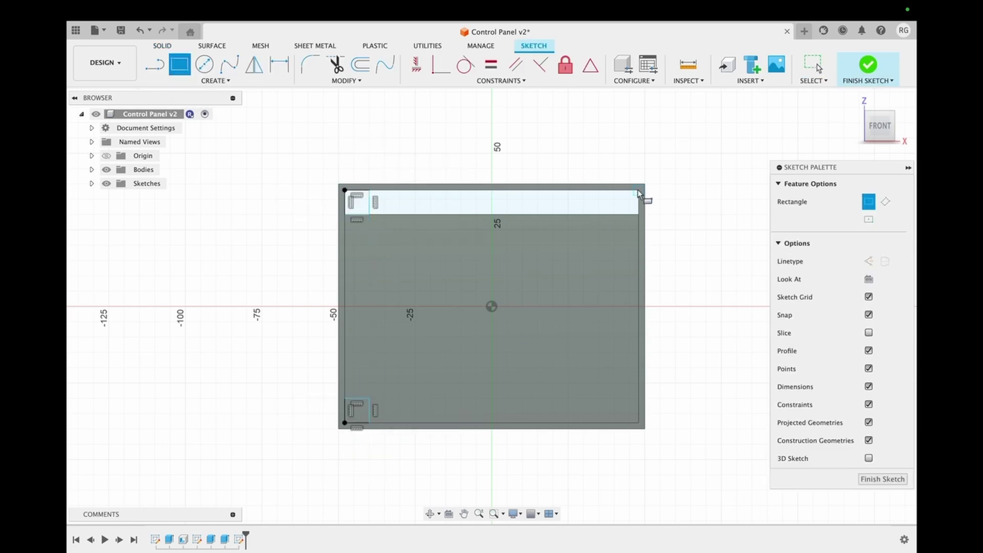
click(638, 424)
click(614, 399)
- Dimension the width and height of all four corner rectangles to 6 mm
key(d)
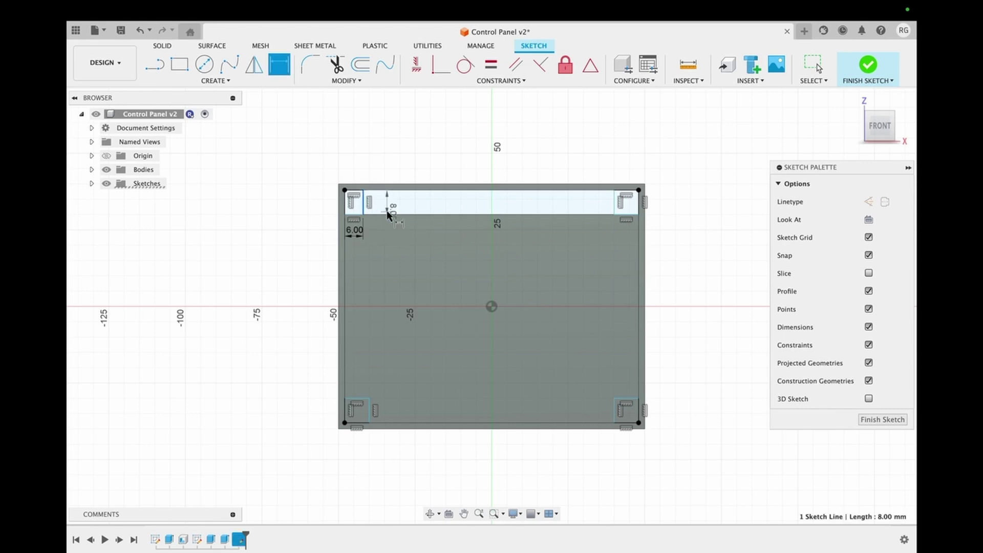
click(388, 214)
text(6)
key(Return)
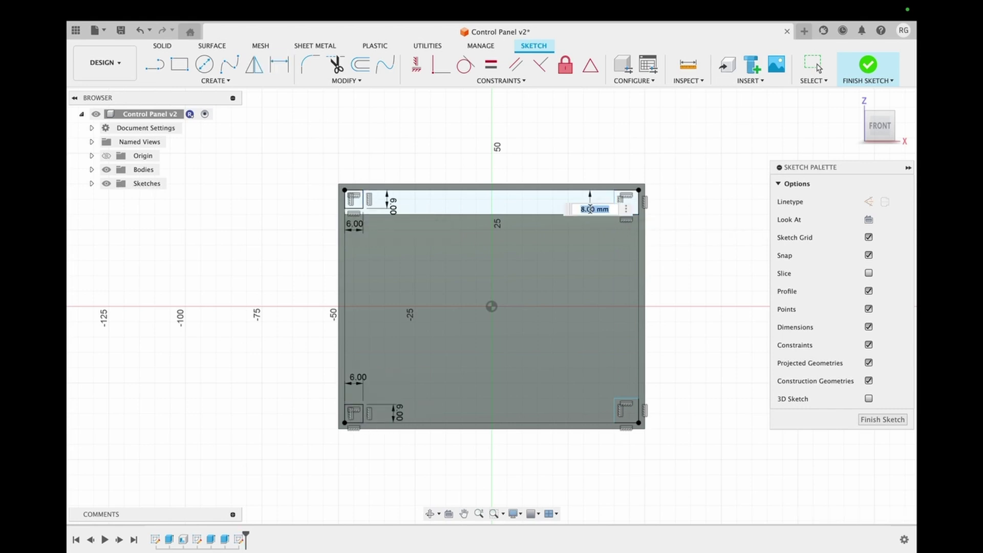
text(6)
key(Return)
click(631, 207)
click(630, 243)
text(6)
key(Return)
click(620, 410)
click(606, 411)
text(6)
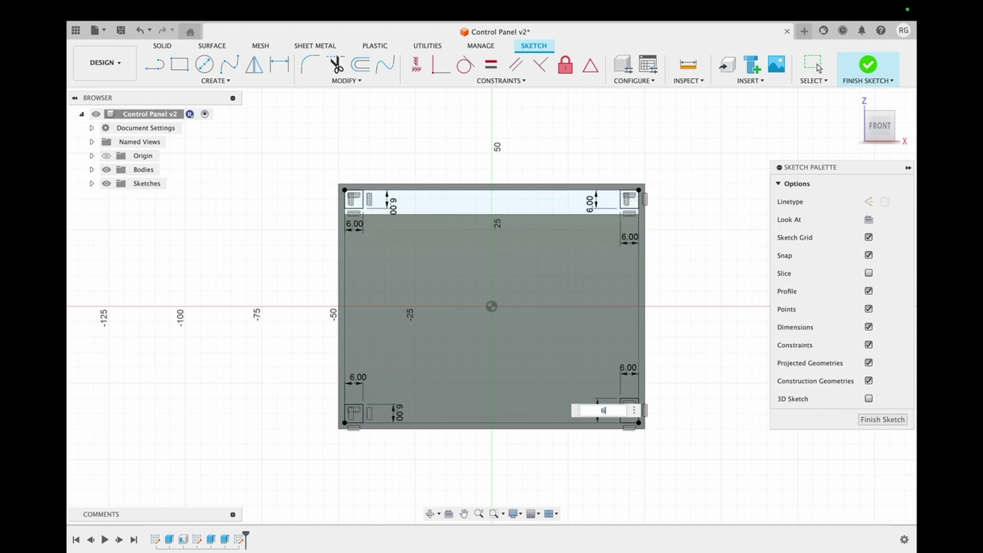
key(Return)
- Extrude the four corner squares -60 mm into the box and join them to its body as corner posts
click(882, 420)
click(179, 64)
click(379, 210)
click(378, 418)
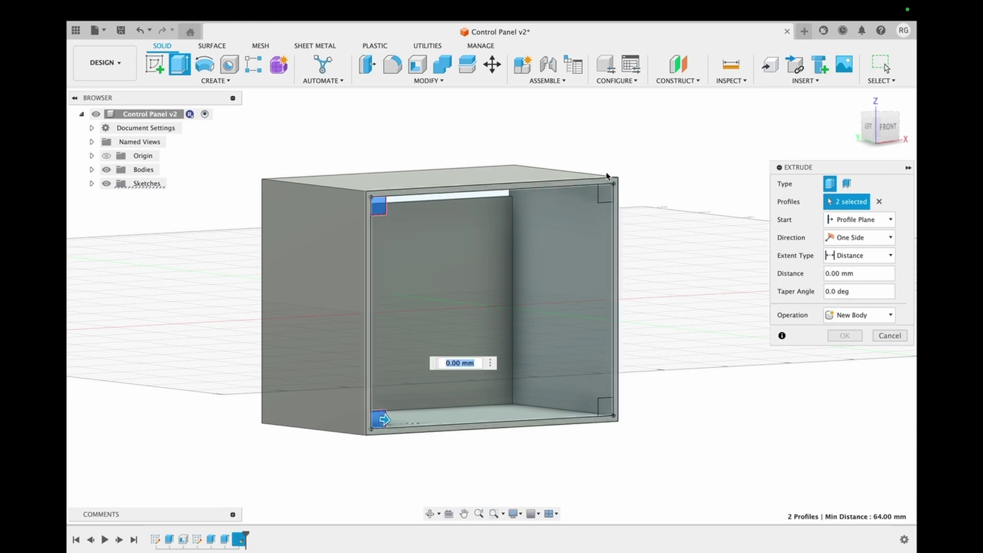
click(606, 194)
click(606, 406)
text(-60)
click(860, 315)
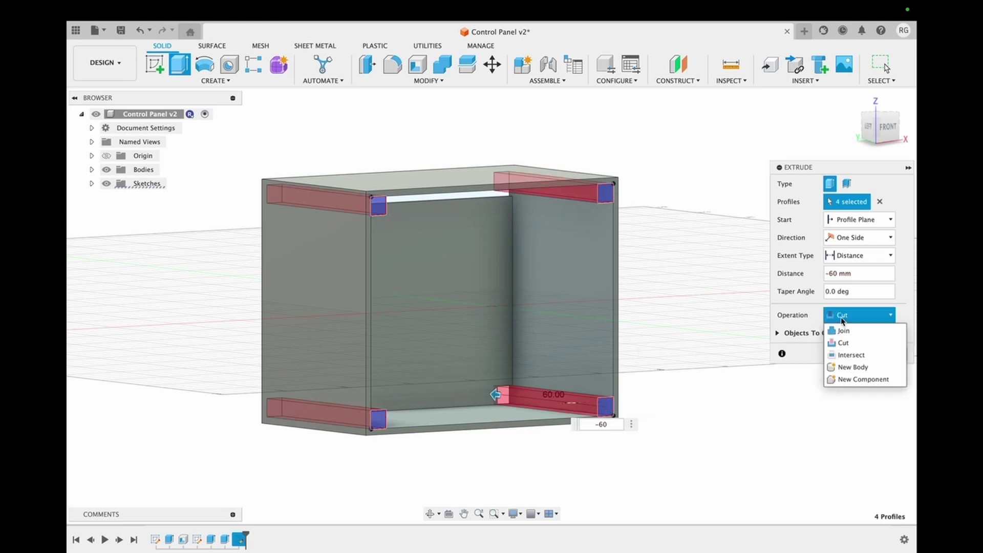
click(841, 329)
click(856, 336)
- On the box's front face, sketch a 3 mm diameter circle on the upper-left corner post
drag(864, 126, 870, 122)
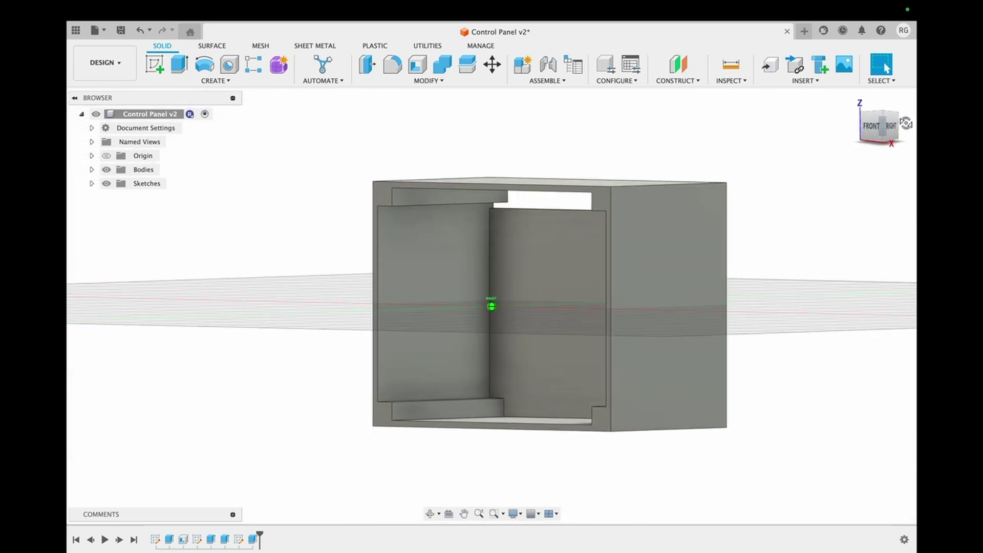
click(155, 65)
click(518, 274)
key(c)
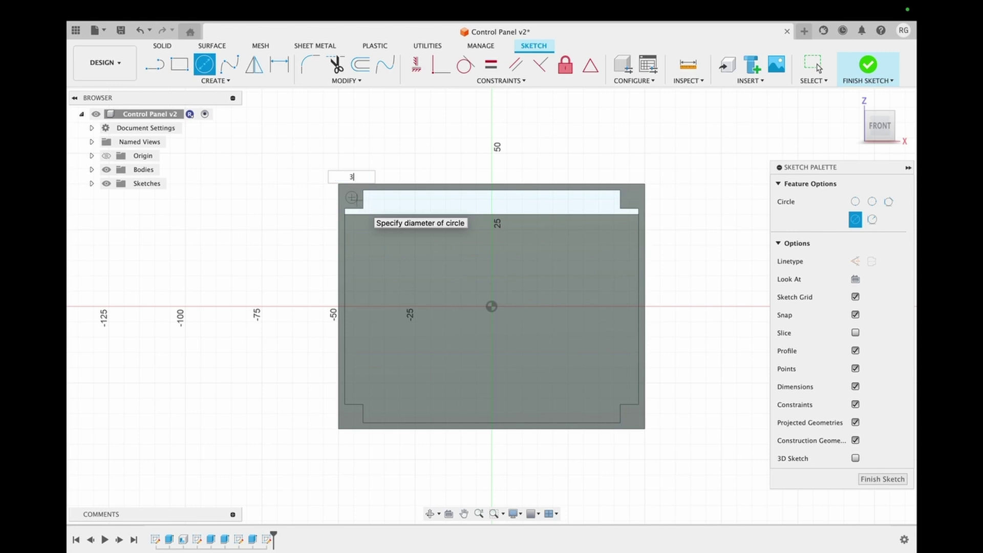
text(3)
key(Return)
click(215, 80)
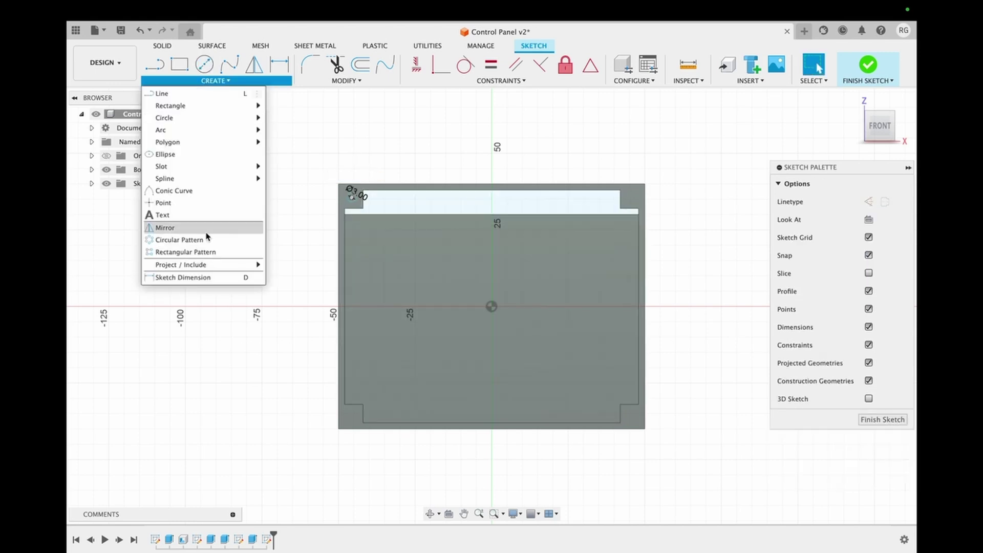
click(169, 253)
click(352, 197)
key(Escape)
- Dimension the circle's centre 4 mm from the box's outer left edge and 4 mm from the corner post's lower edge
key(d)
click(352, 197)
click(339, 188)
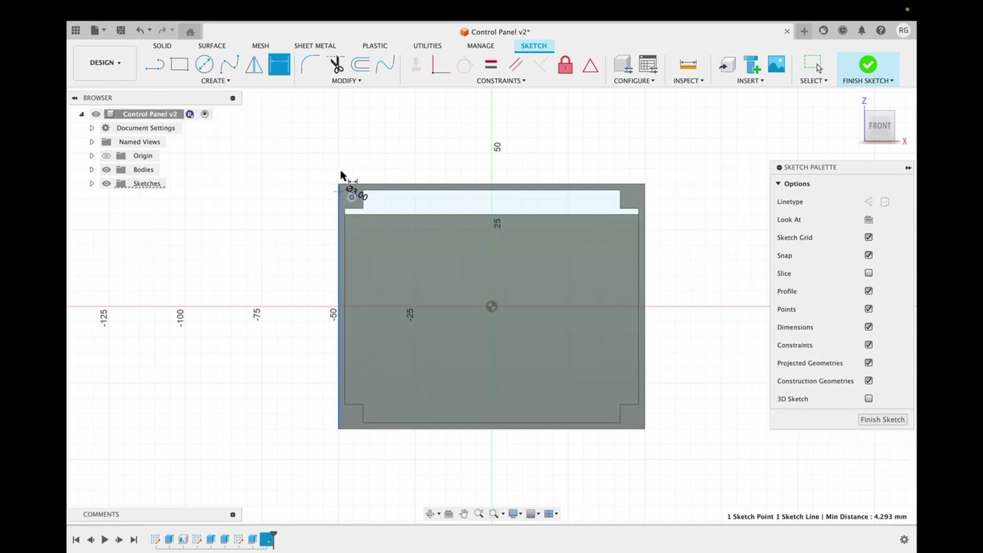
click(342, 159)
text(4)
key(Return)
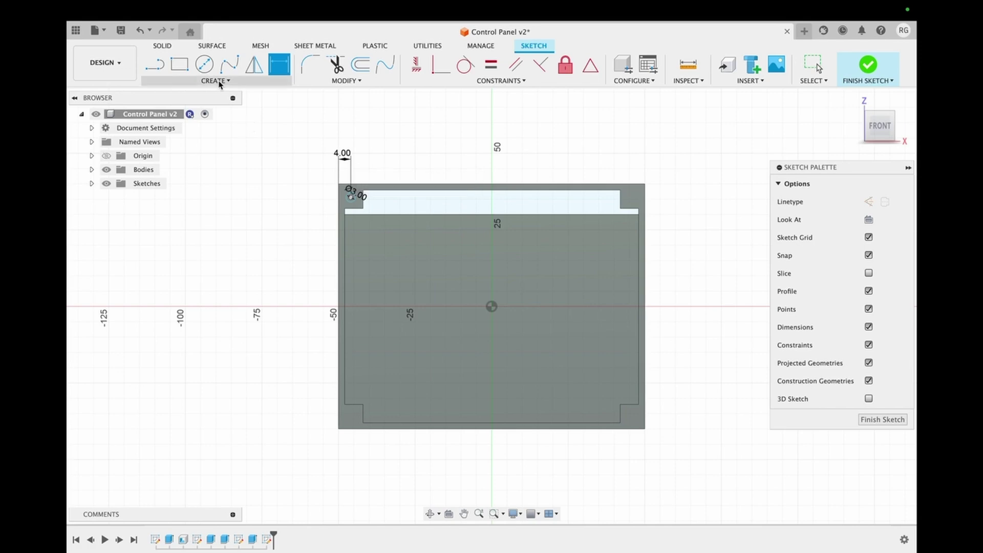
click(393, 204)
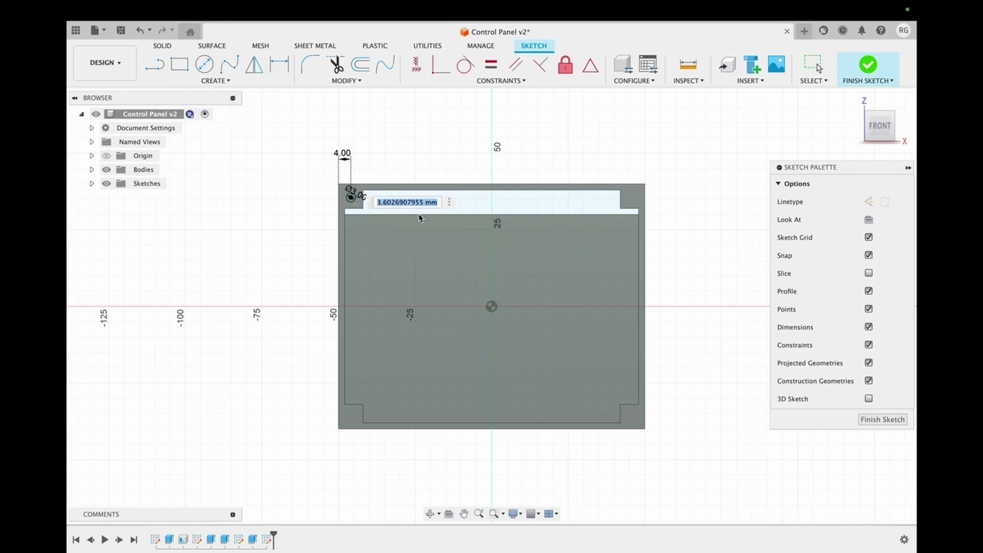
text(4)
key(Return)
- Pattern the circle's centre point rectangularly, 2 by 2, with extents of 92 mm across and -72 mm vertically
click(216, 81)
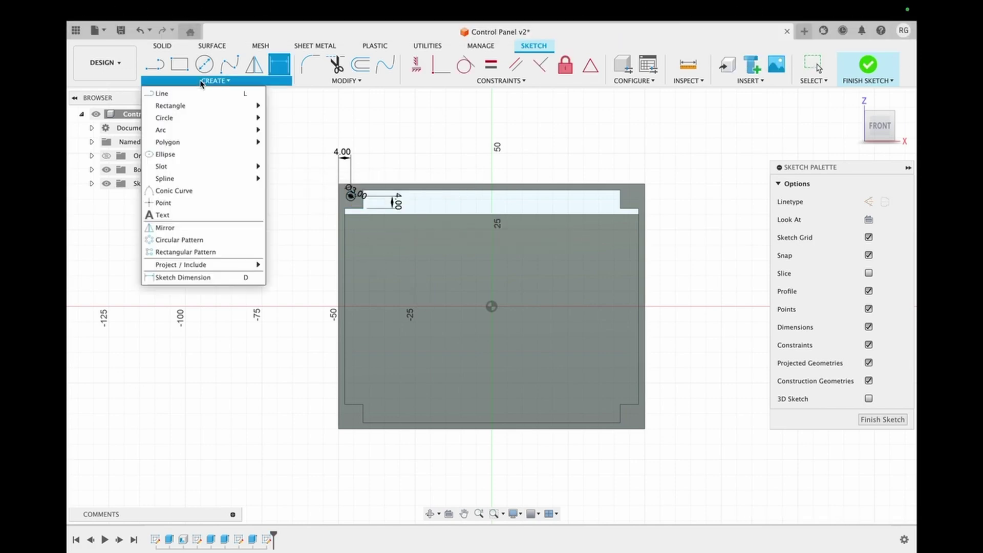
click(184, 251)
click(351, 196)
text(2)
key(Tab)
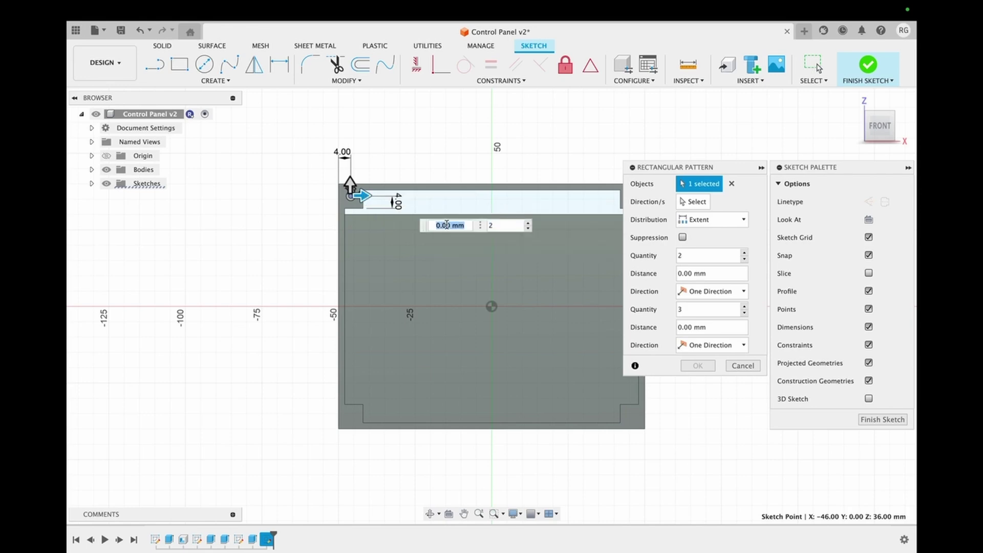
text(92)
scroll(485, 218, right, 3)
double_click(687, 311)
text(2)
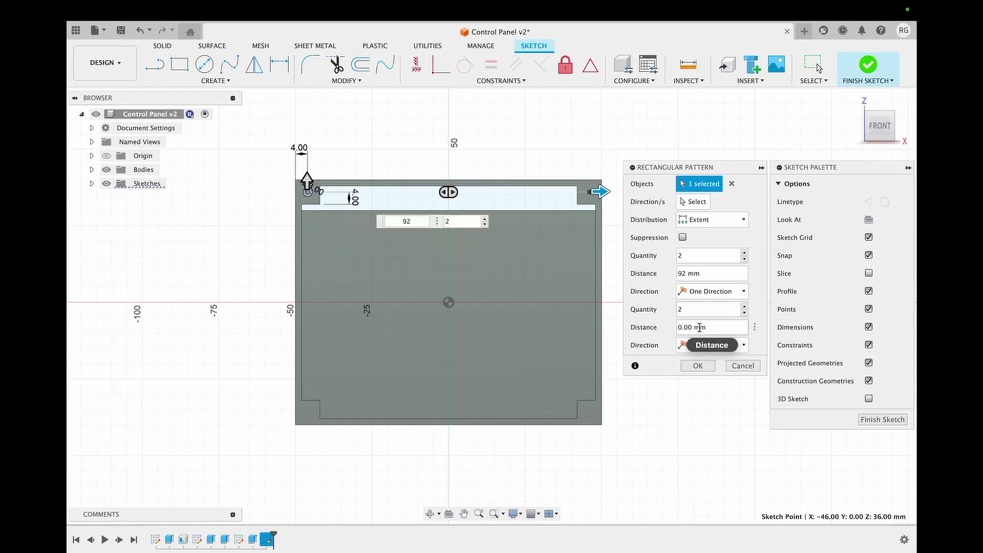
click(700, 327)
text(-72)
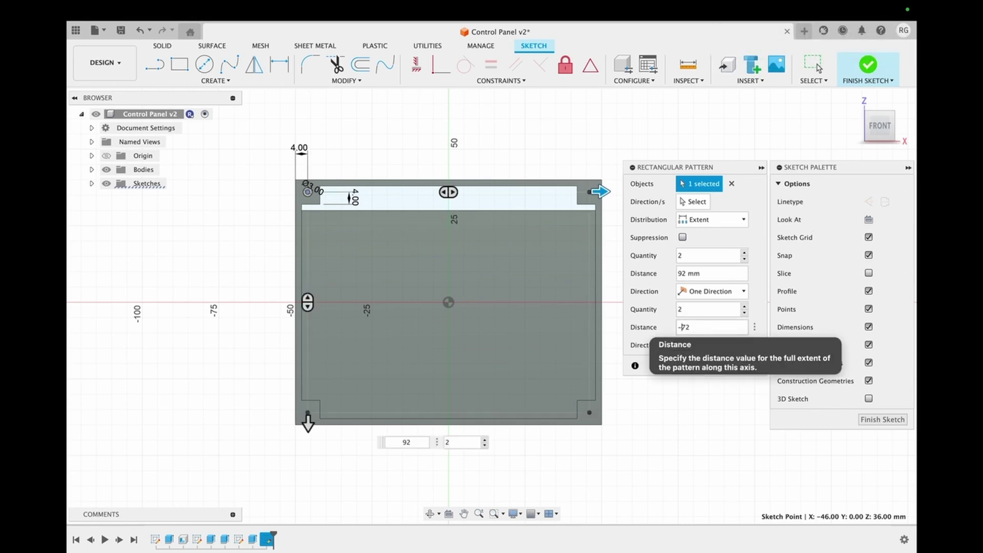
click(701, 366)
- Draw 3 mm diameter circles centred on the remaining patterned corner points
click(203, 65)
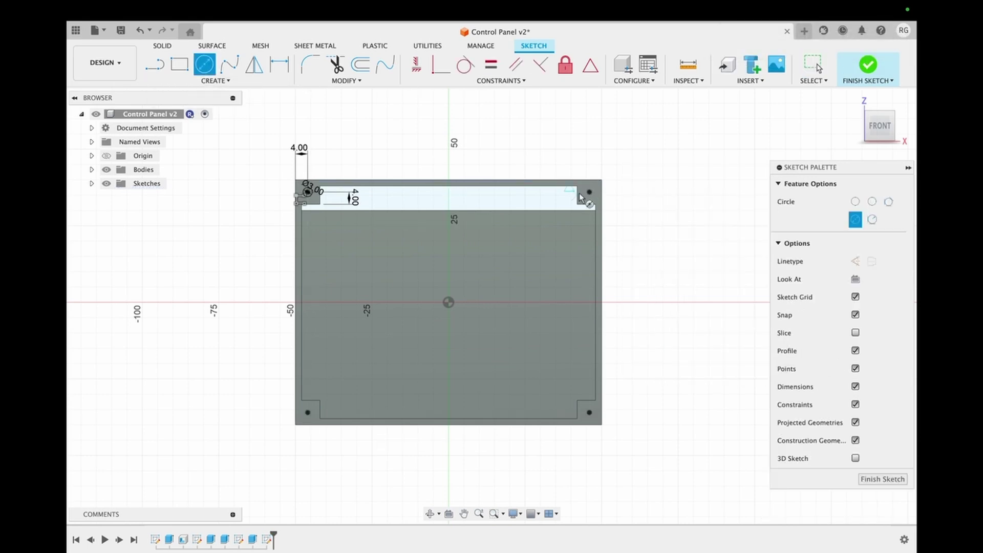
click(589, 192)
text(3)
key(Return)
key(c)
click(589, 413)
key(d)
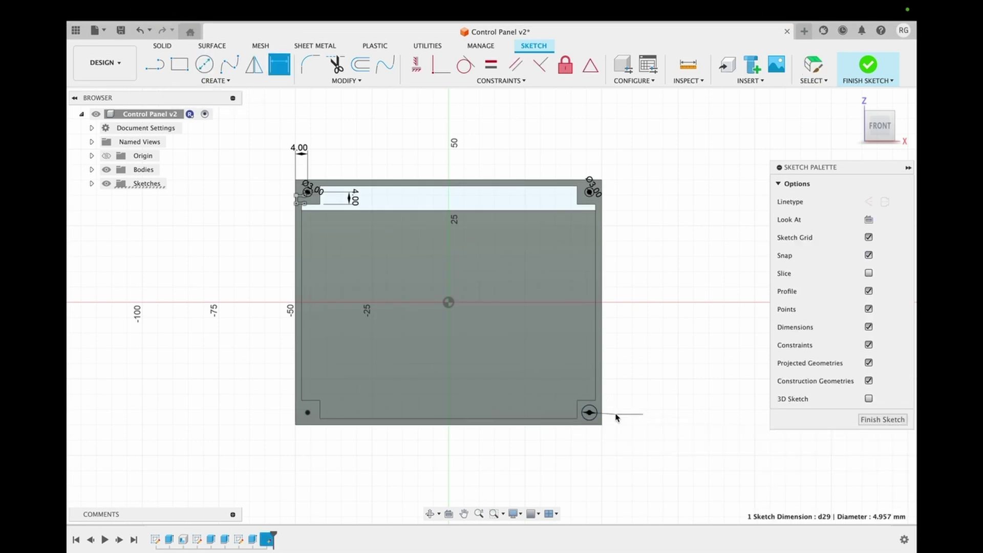
key(c)
key(Escape)
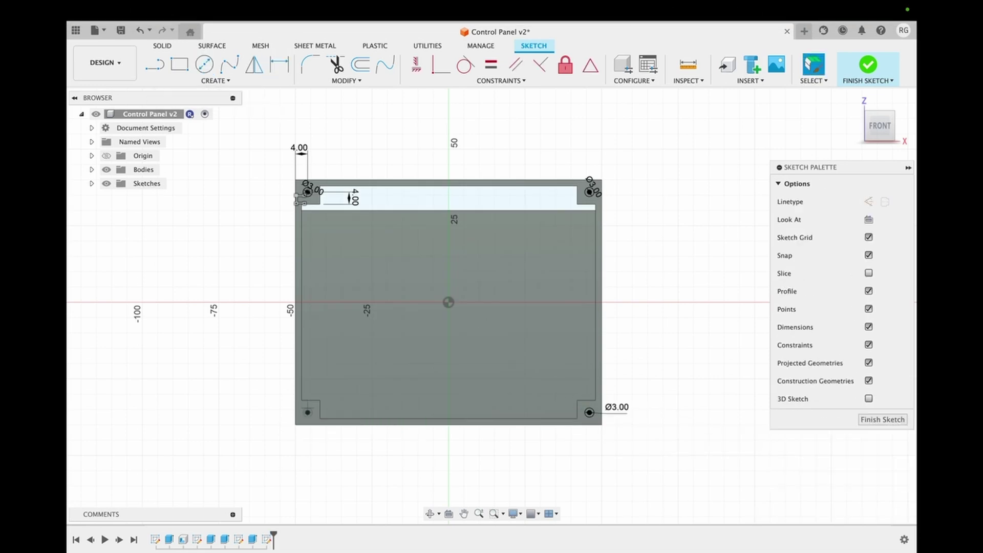
- Finish the sketch and extrude the four corner circles as cuts to form screw holes in the posts
click(868, 66)
click(180, 66)
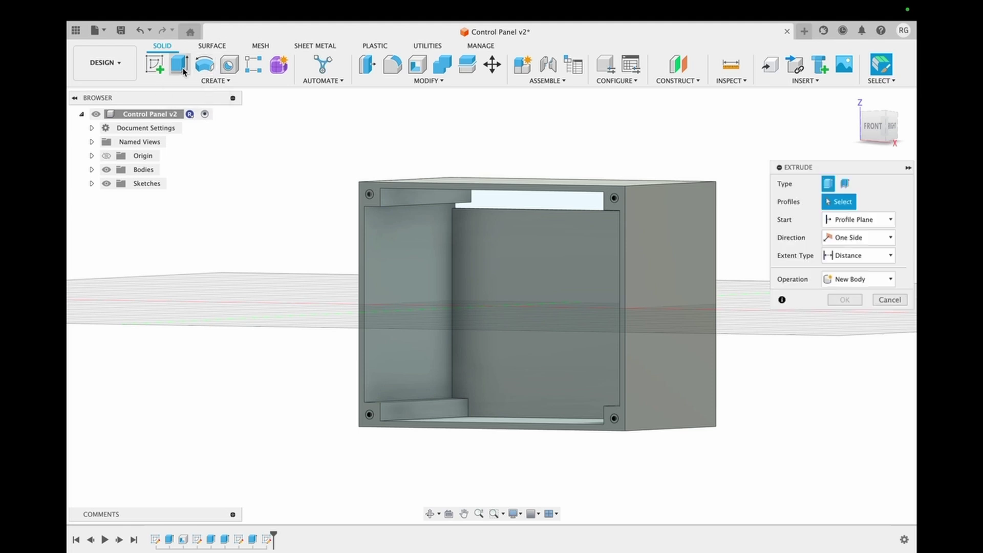
click(370, 194)
click(614, 197)
click(614, 418)
click(369, 415)
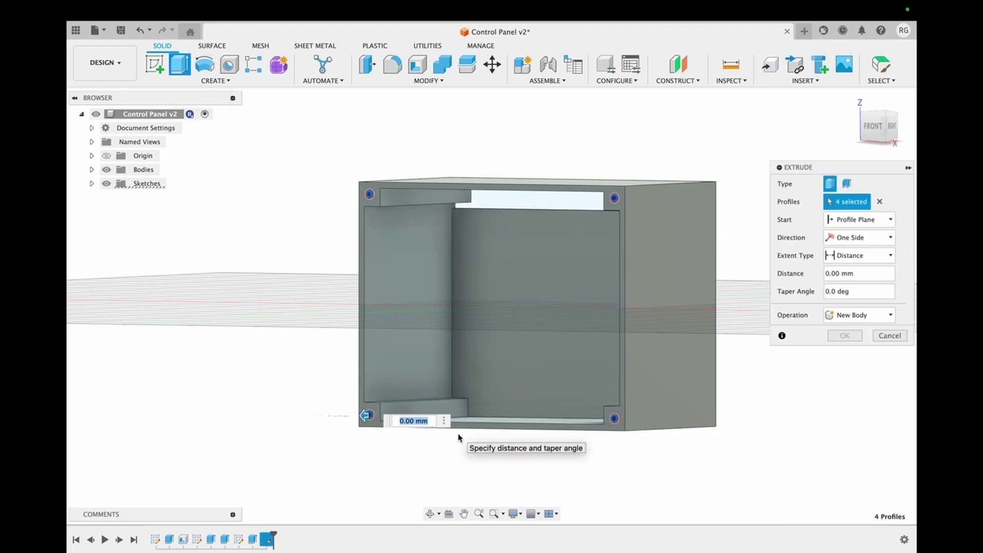
click(844, 352)
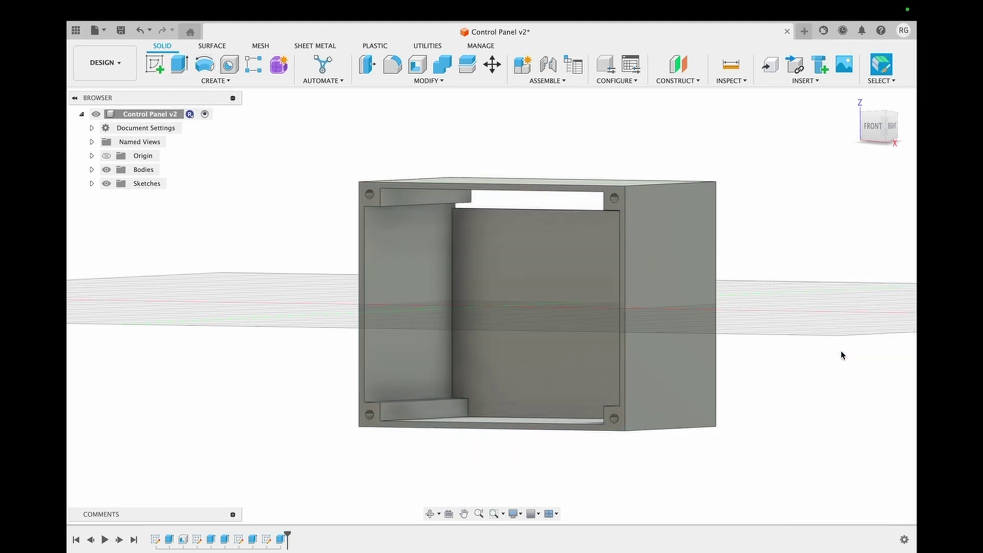
- Extrude the inner side face of the lower-left post across to the lower-right post using a To Object extent
click(869, 129)
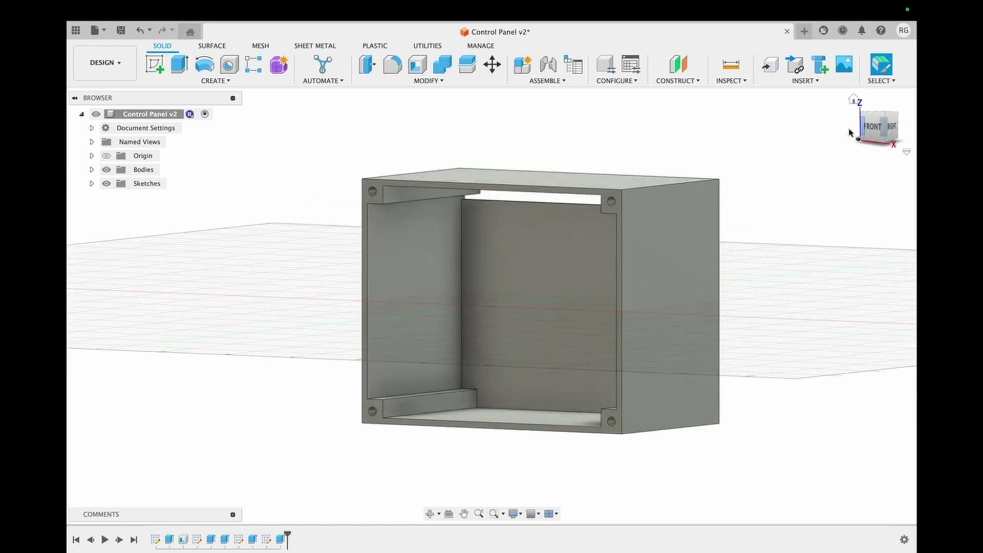
click(417, 406)
click(179, 64)
click(852, 283)
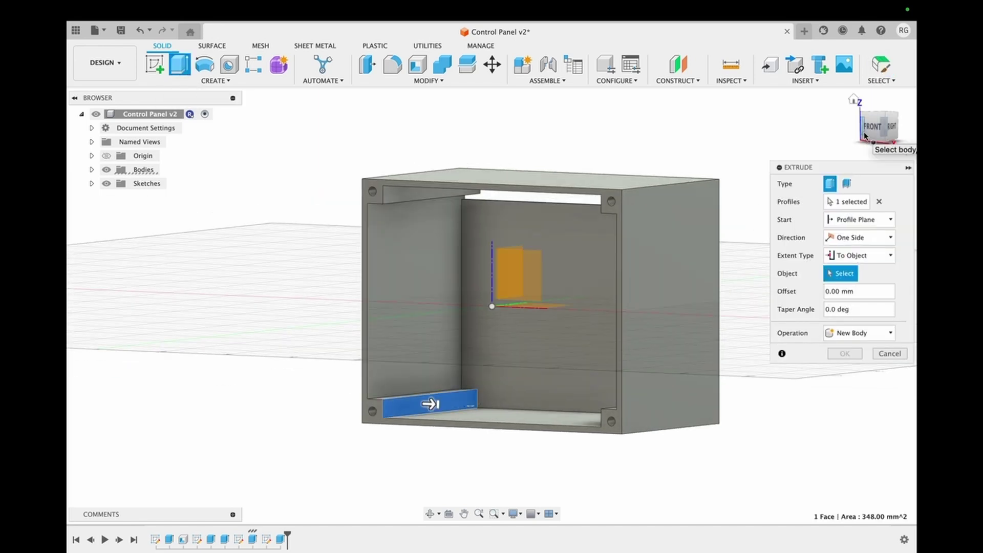
click(876, 128)
click(599, 401)
click(845, 390)
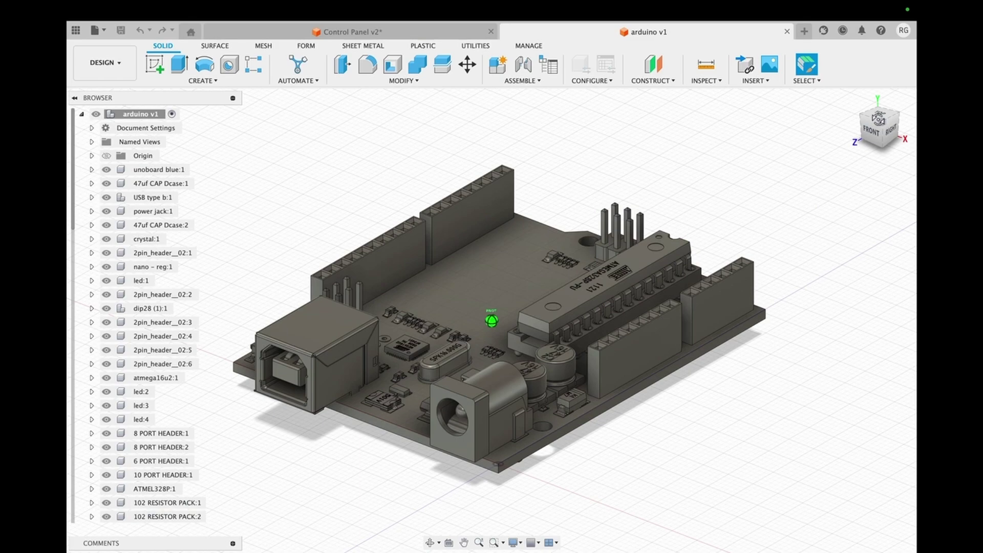
- Insert the arduino design from the Final project folder into the Control Panel design
drag(879, 118, 891, 144)
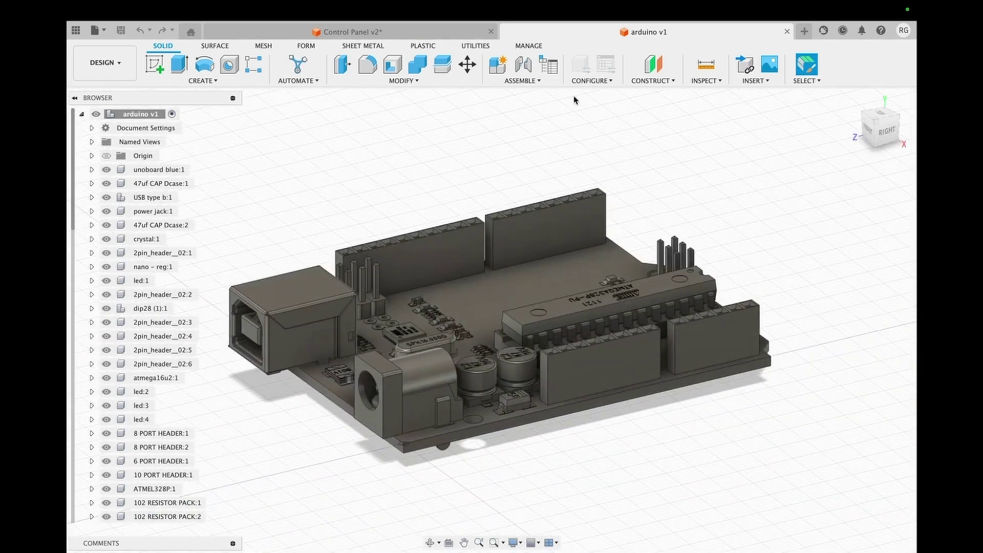
click(419, 33)
click(75, 30)
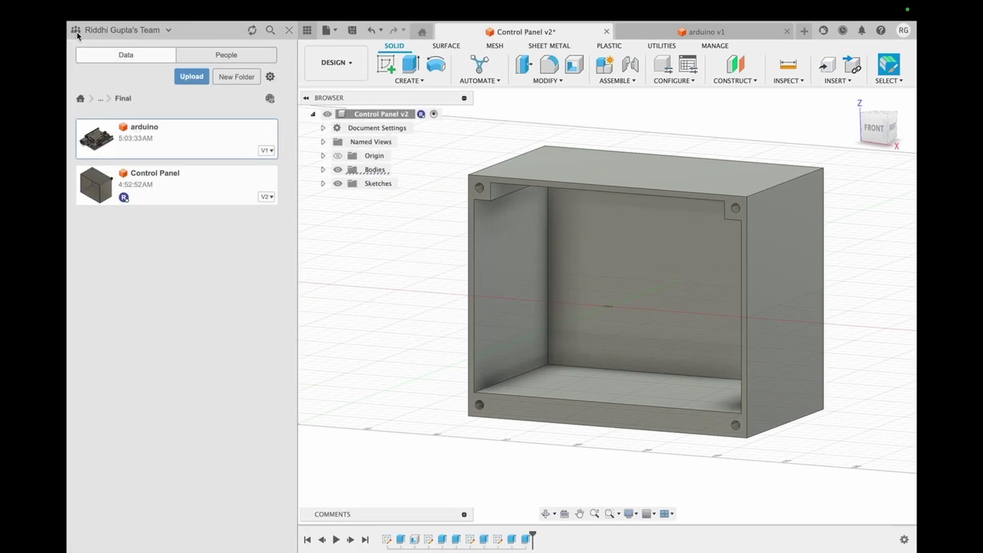
right_click(180, 192)
right_click(169, 148)
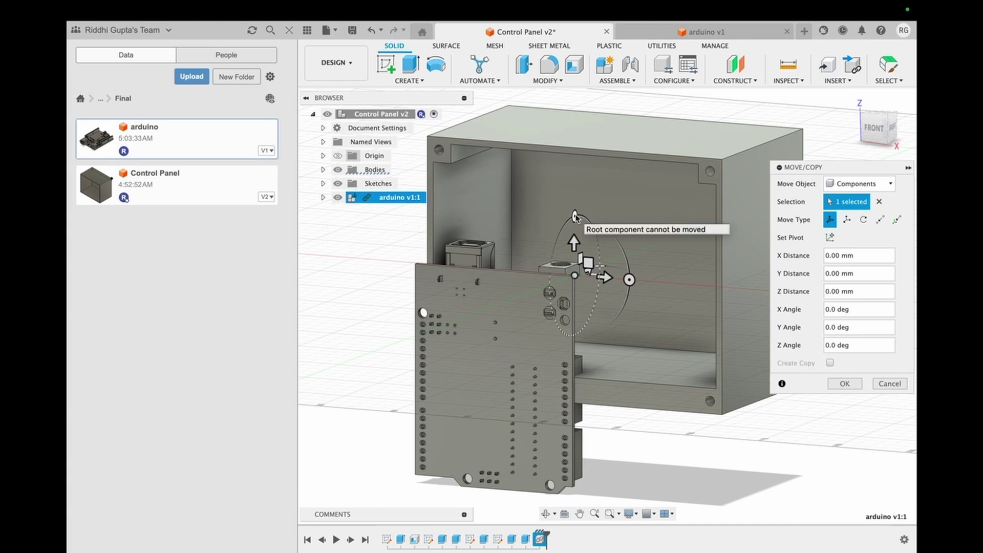
- Rotate the inserted arduino board to lie flat and move it in front of the box with an X distance of 160 mm
drag(575, 216, 545, 274)
drag(629, 283, 306, 467)
click(307, 30)
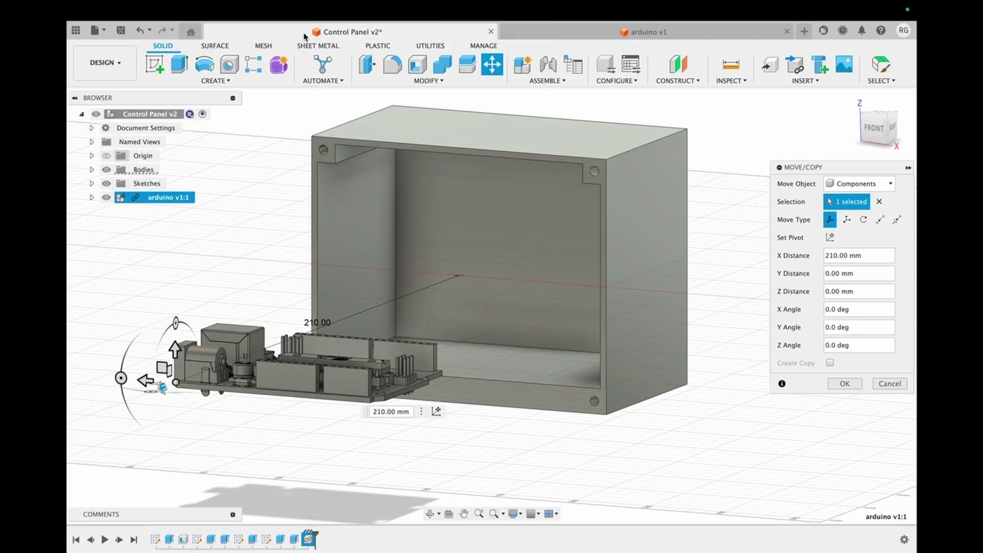
mouse_move(881, 128)
mouse_down()
mouse_move(853, 132)
mouse_move(881, 128)
mouse_up()
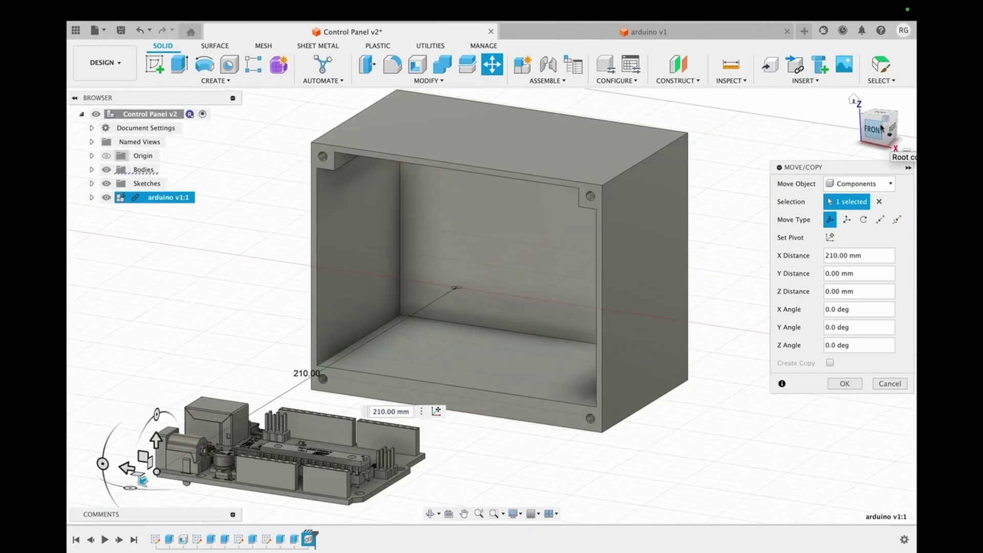
drag(141, 480, 239, 413)
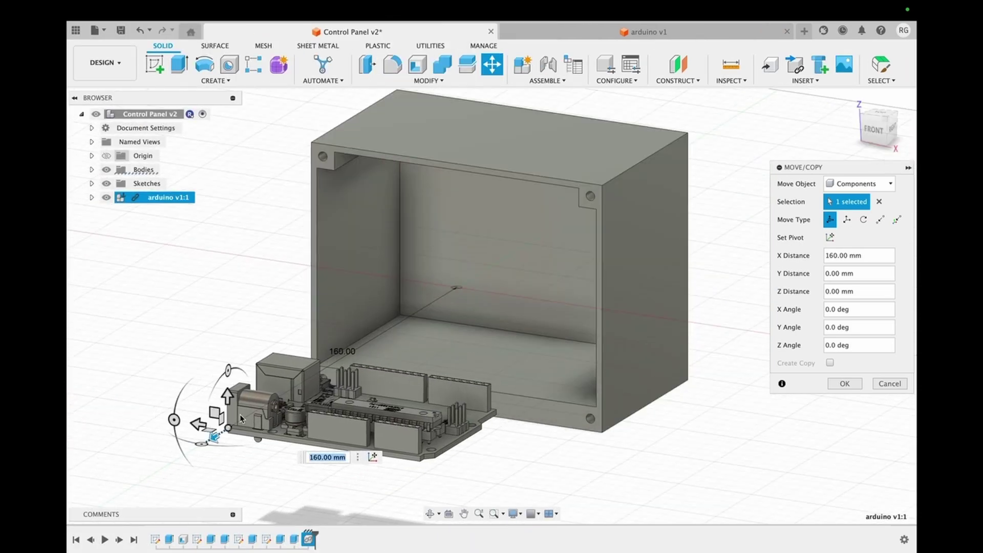
click(844, 385)
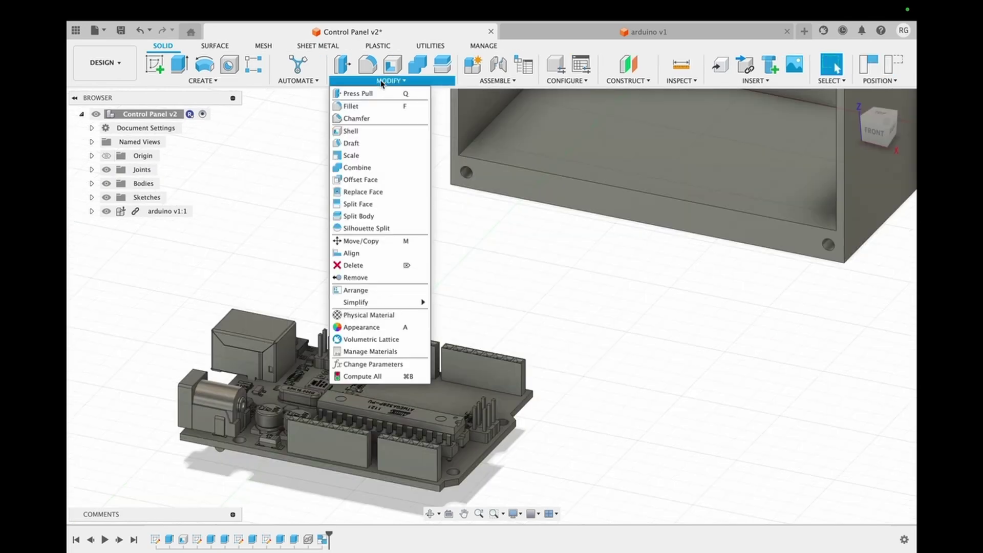
- Align the arduino board component by its edge to the inner lower front edge of the box opening
click(362, 250)
click(253, 472)
click(750, 155)
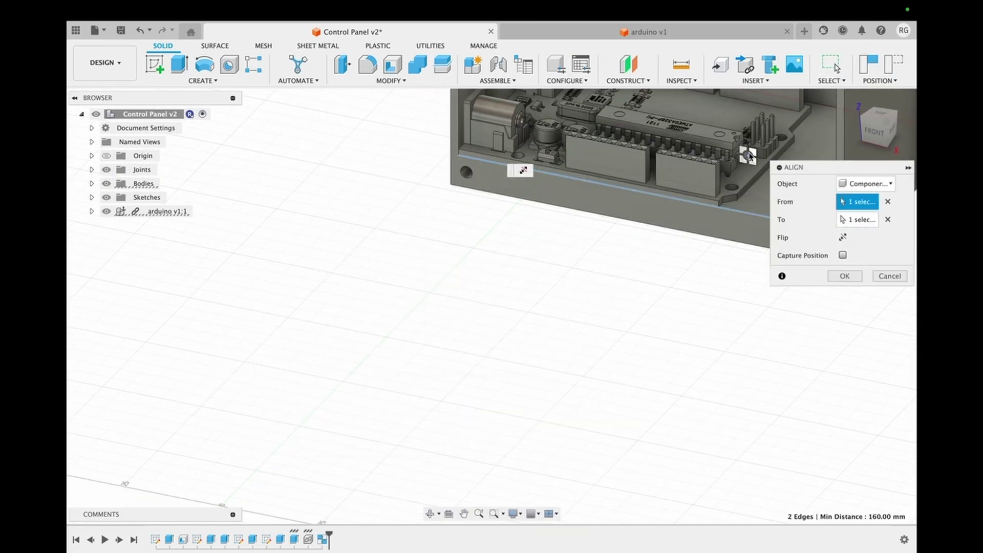
scroll(640, 134, up, 5)
click(845, 276)
shift+scroll(601, 240, left, 3)
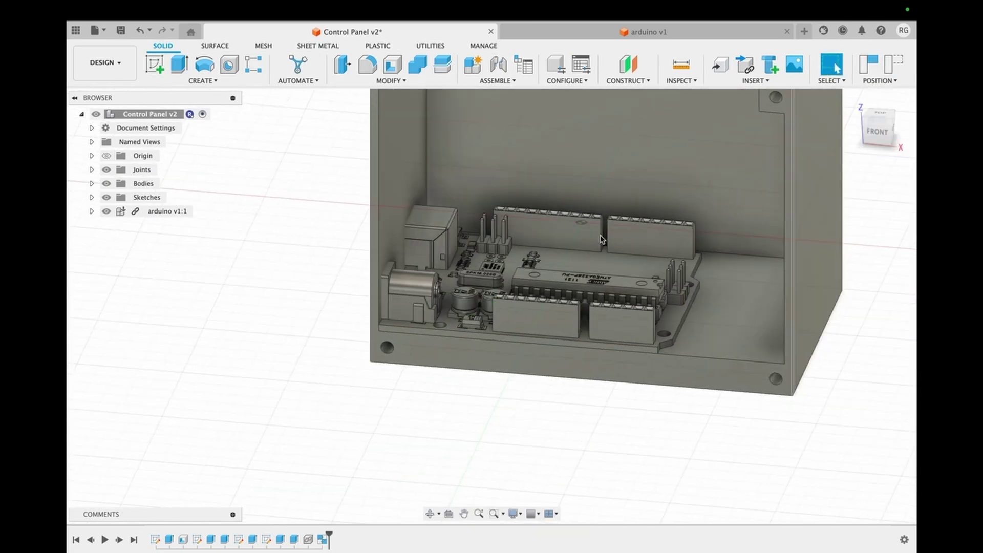
shift+middle_drag(601, 239, 639, 243)
key(m)
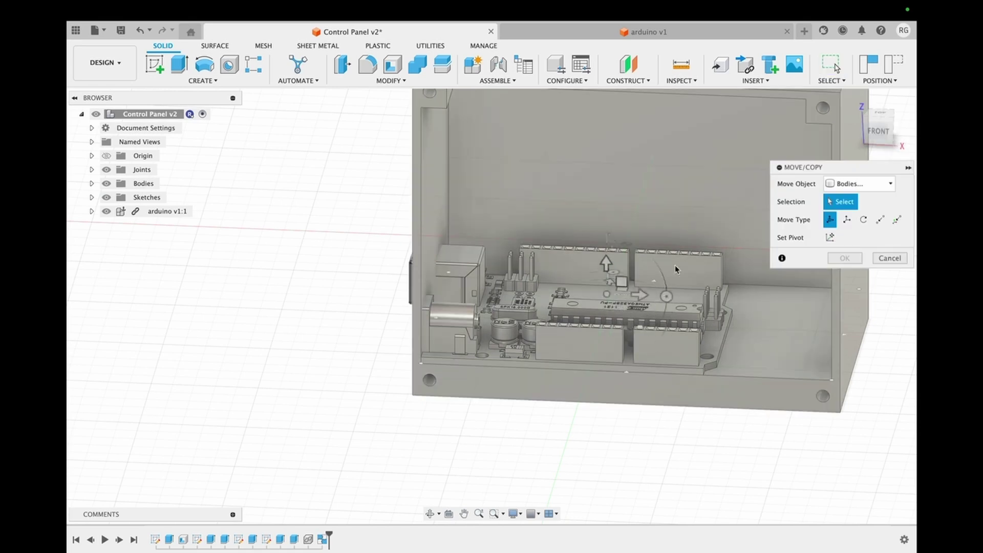
click(859, 183)
click(849, 199)
click(858, 182)
click(889, 293)
- Sketch a rectangle about 14 mm wide on the box's left outer face, around the board's protruding USB port
scroll(768, 226, up, 3)
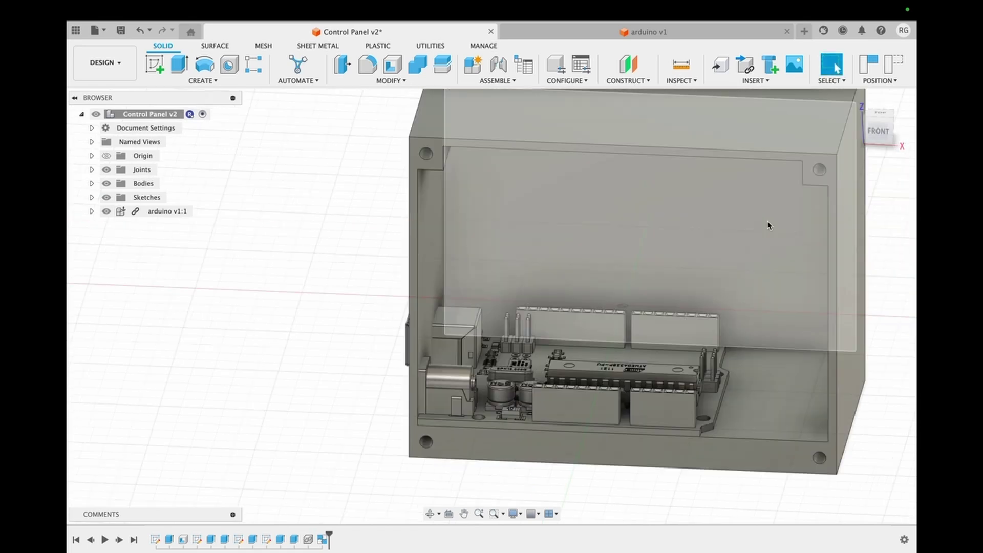
drag(874, 131, 903, 132)
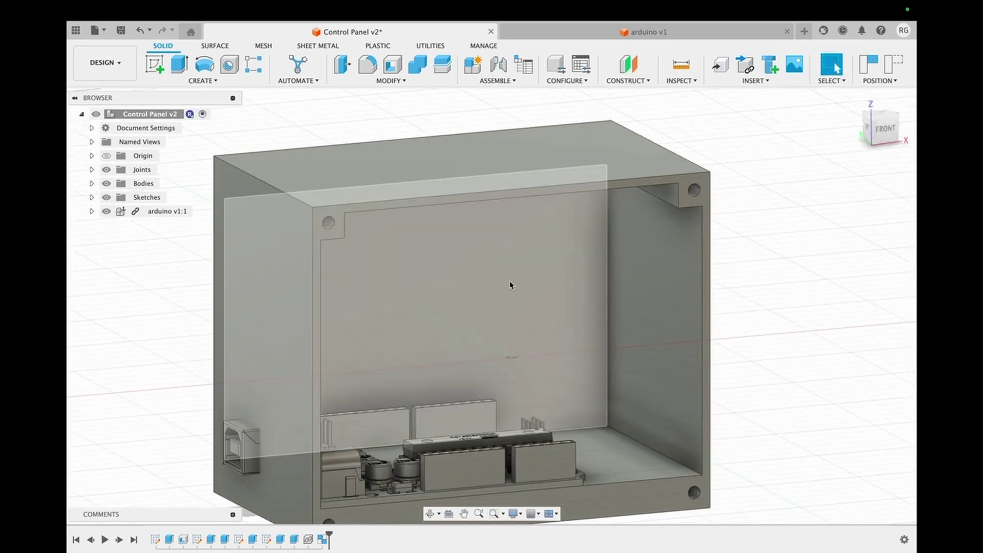
middle_drag(358, 324, 459, 225)
drag(886, 130, 874, 131)
middle_drag(412, 326, 489, 312)
scroll(493, 312, down, 3)
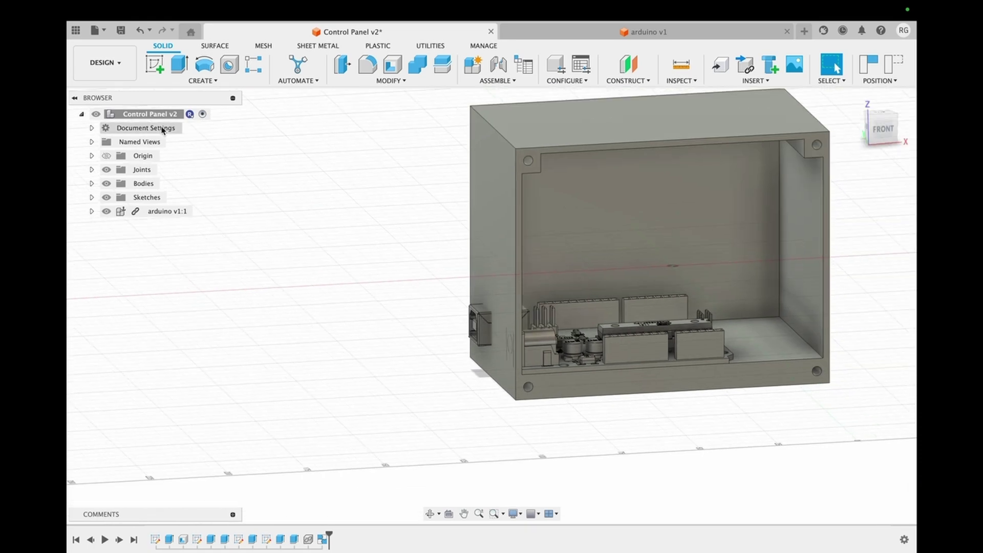
click(154, 64)
click(494, 211)
click(181, 65)
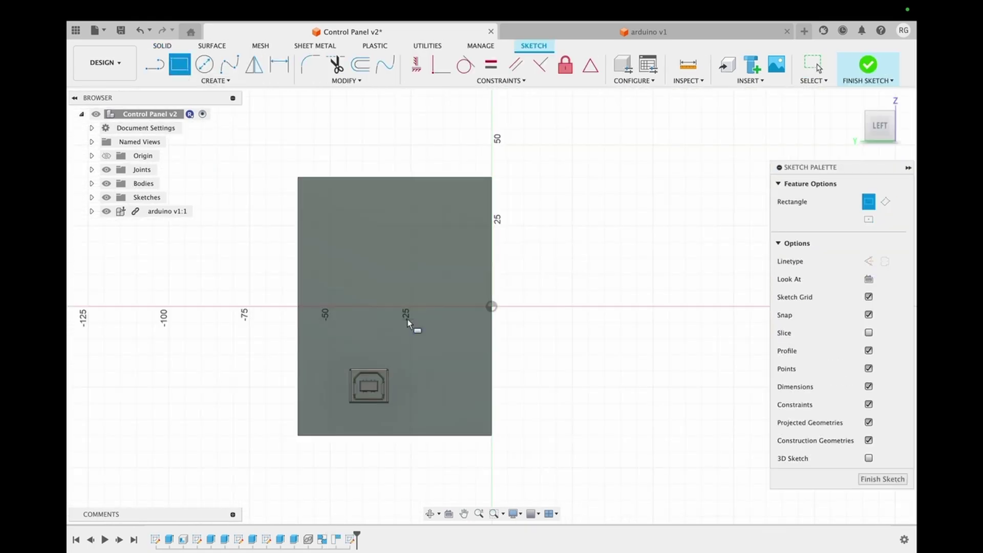
click(345, 360)
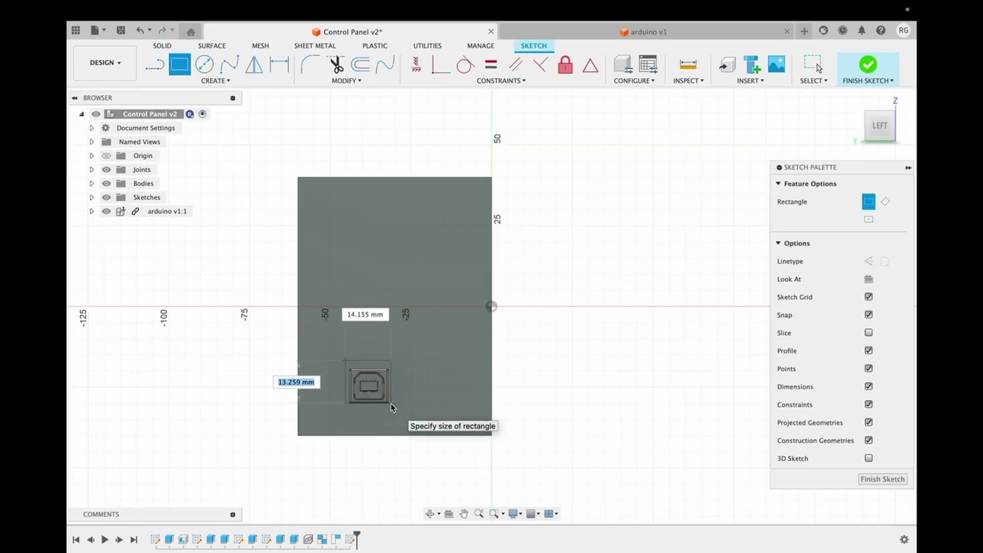
click(392, 405)
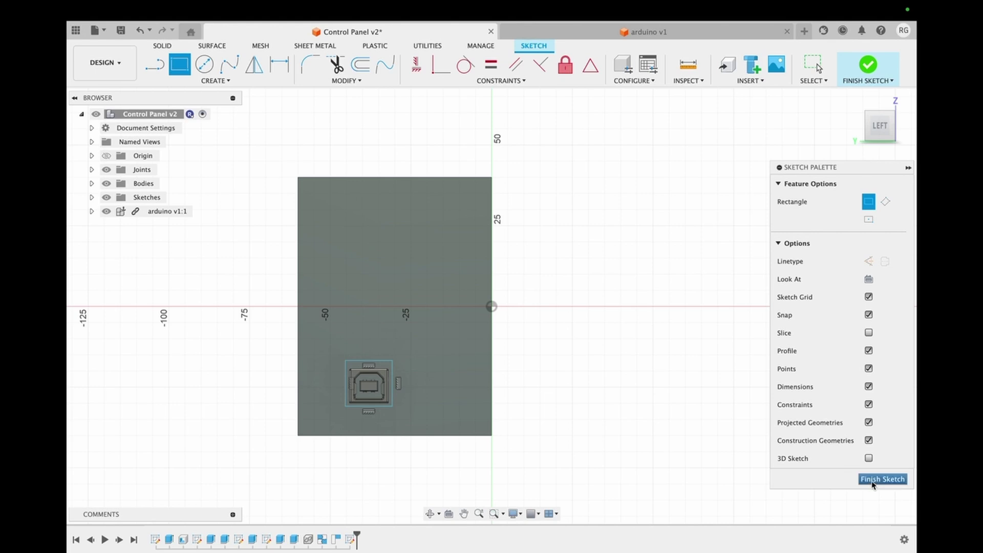
- Add a second rectangle near the front edge of the left face for the power jack, and finish the sketch
drag(862, 127, 835, 132)
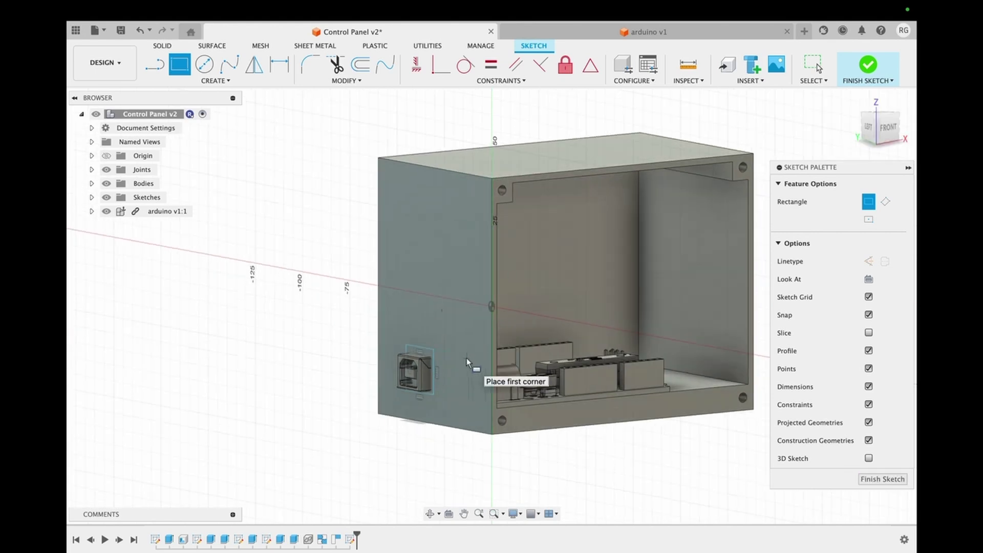
click(488, 407)
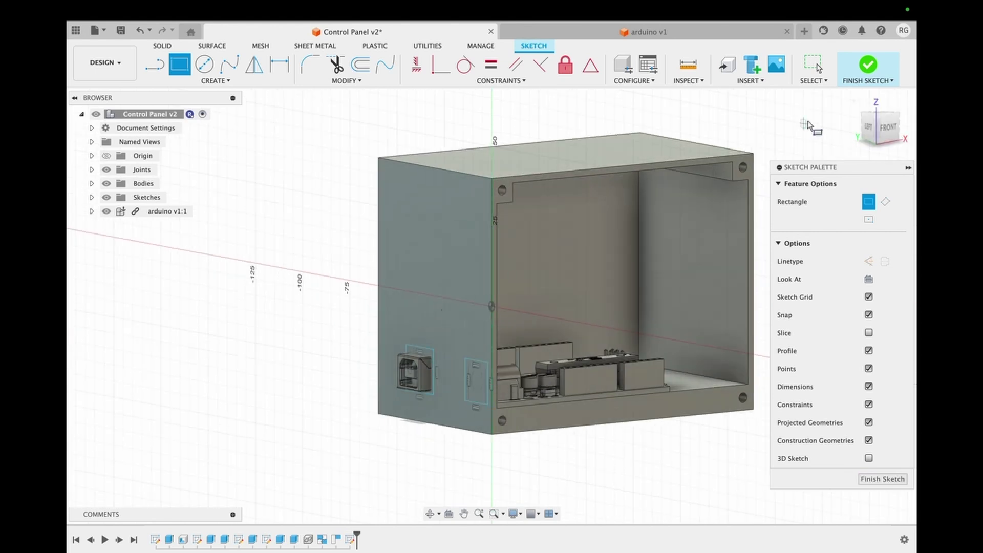
mouse_move(880, 132)
mouse_down()
mouse_move(900, 132)
mouse_move(873, 134)
mouse_move(912, 119)
mouse_move(848, 127)
mouse_move(881, 124)
mouse_move(880, 142)
mouse_up()
click(882, 478)
- Extrude both port rectangles as a cut through the left wall using a To Object extent
key(e)
click(374, 377)
click(463, 379)
click(859, 255)
click(850, 283)
click(555, 251)
click(845, 407)
- Sketch a 12 mm diameter circle on the box's top face, 30 mm from the back edge and 16 mm from the left edge
click(872, 122)
click(881, 128)
click(155, 64)
click(470, 210)
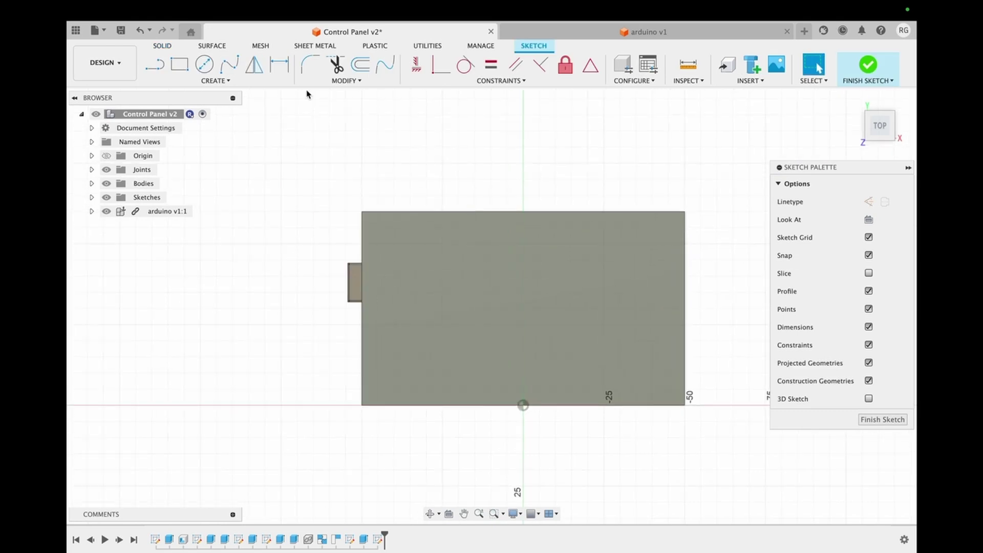
click(205, 65)
text(12)
key(Return)
key(d)
click(428, 303)
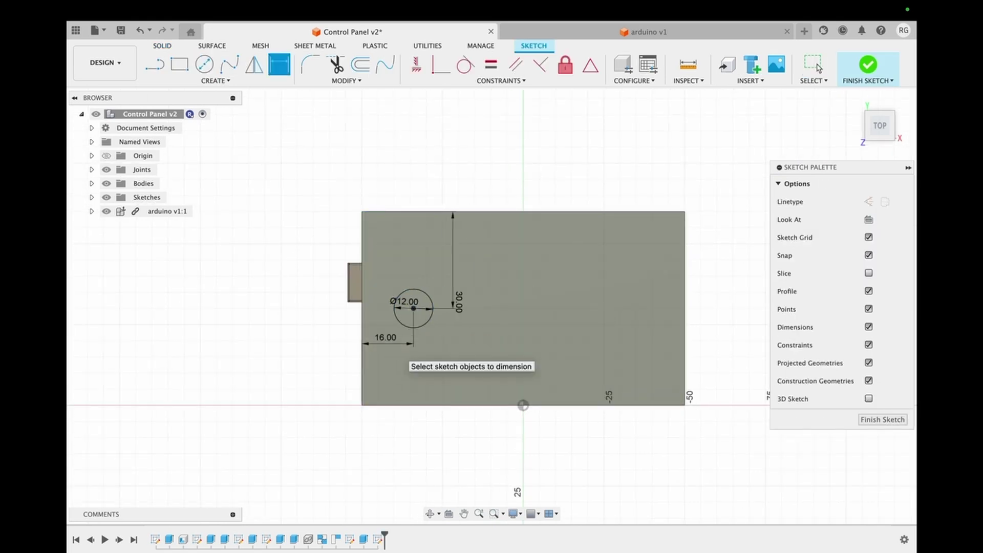
- Pattern the 12 mm circle rectangularly into a row of four along the top face, over an extent of -68 mm
click(215, 81)
click(174, 252)
click(425, 296)
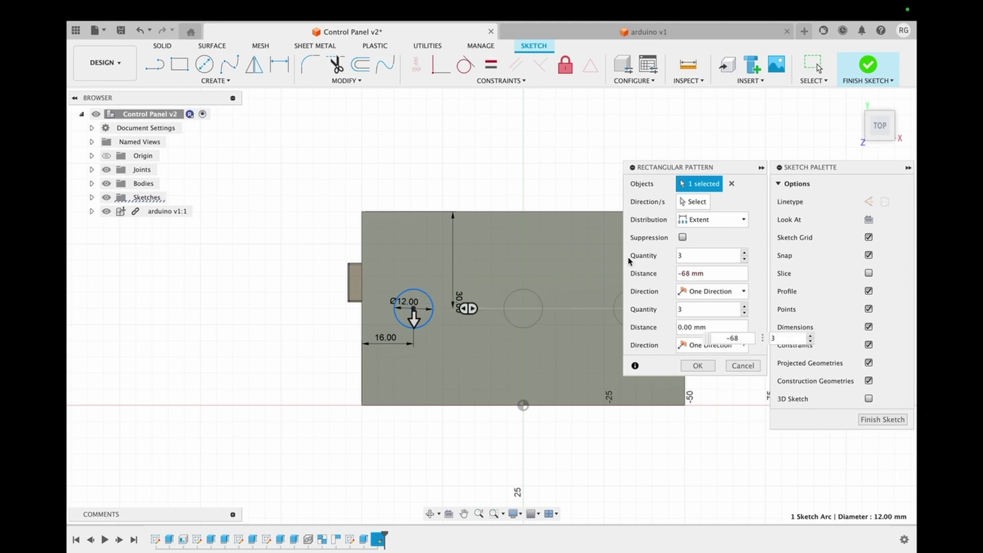
middle_drag(620, 263, 555, 267)
click(698, 365)
middle_drag(658, 333, 687, 329)
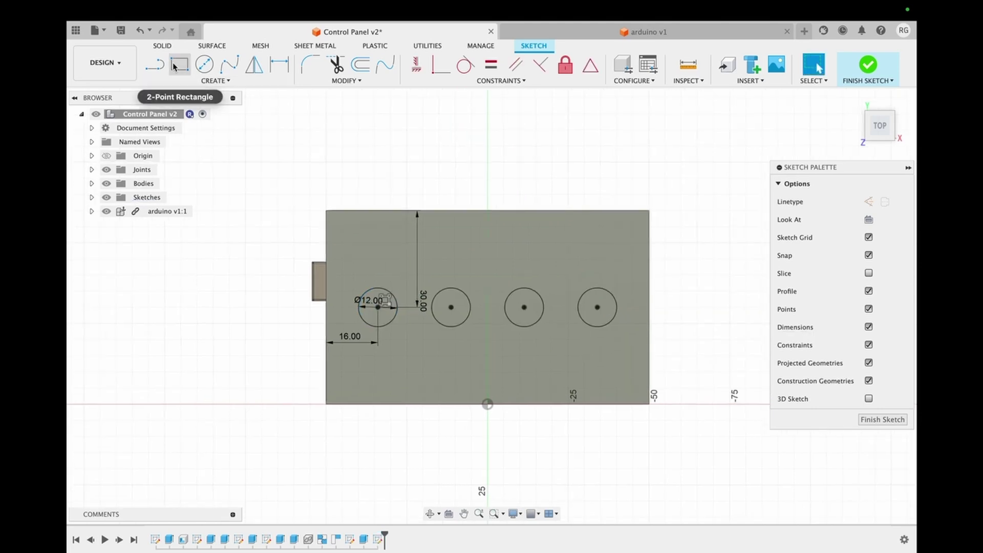
- Extrude the four 12 mm circles as cuts through the top wall using a To Object extent
key(e)
click(427, 214)
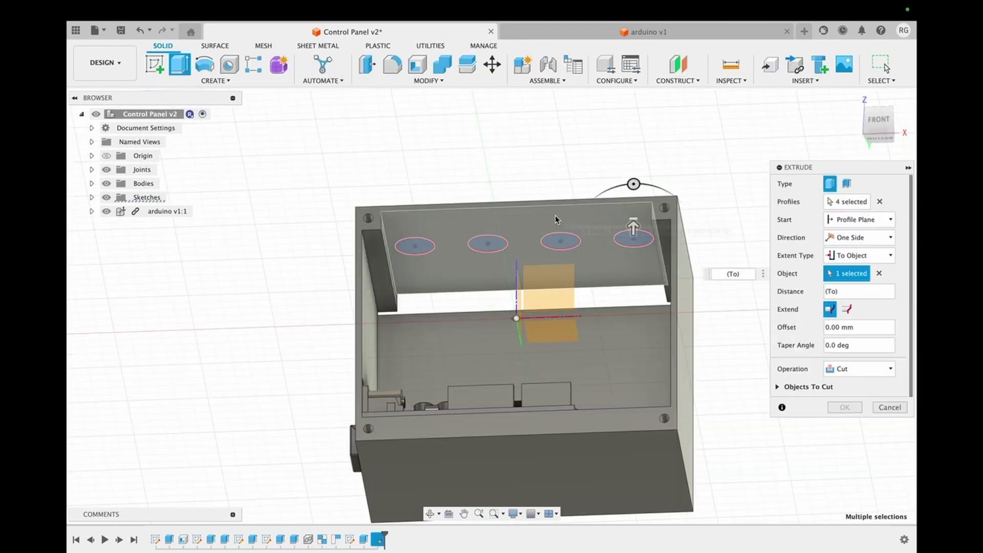
key(Return)
- Chamfer the outer edges of the four button holes by 1 mm
click(428, 80)
click(377, 116)
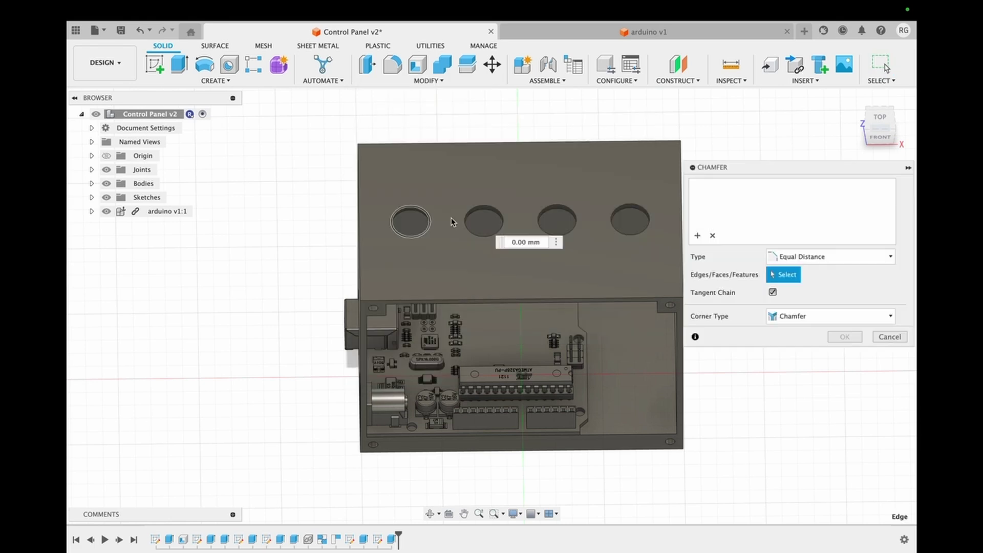
text(1)
key(Return)
- Sketch a 3 mm diameter circle on the box's back face, 6 mm from the slot's lower edge and 6 mm from the side edge
drag(879, 131, 824, 112)
click(881, 128)
click(154, 65)
click(491, 276)
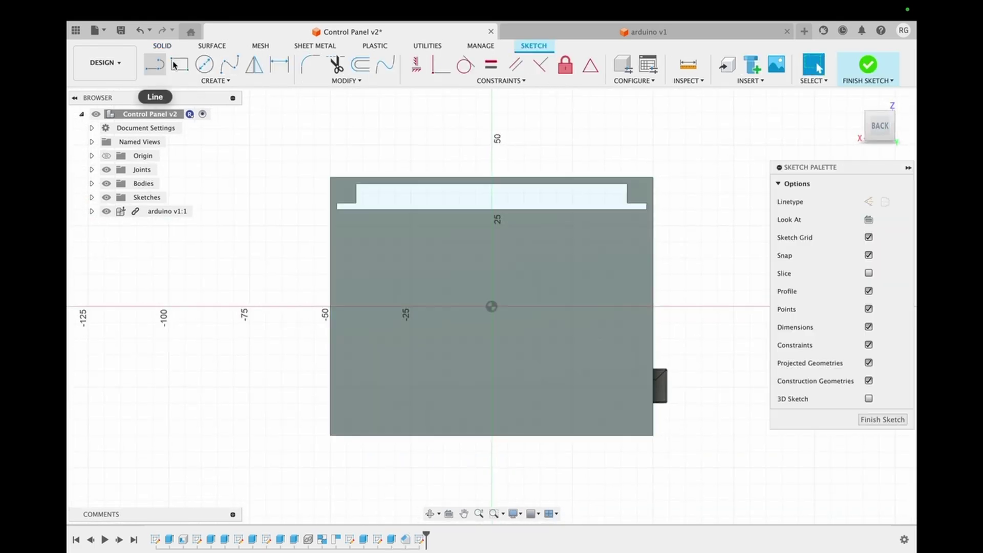
click(204, 65)
key(Return)
key(Escape)
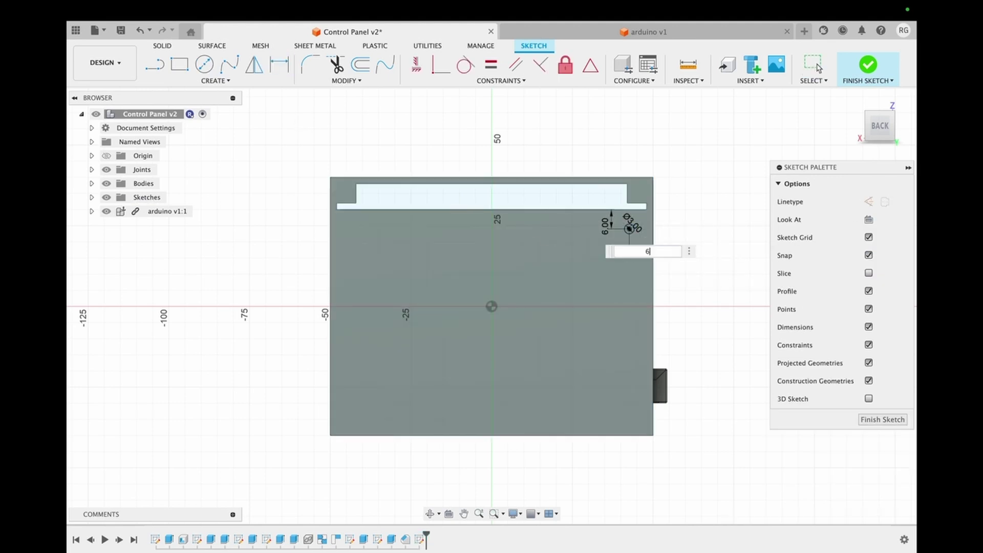
- Pattern the 3 mm circle rectangularly as 2 by 2 with extents of -88 mm and -54 mm
click(219, 82)
click(215, 277)
click(633, 229)
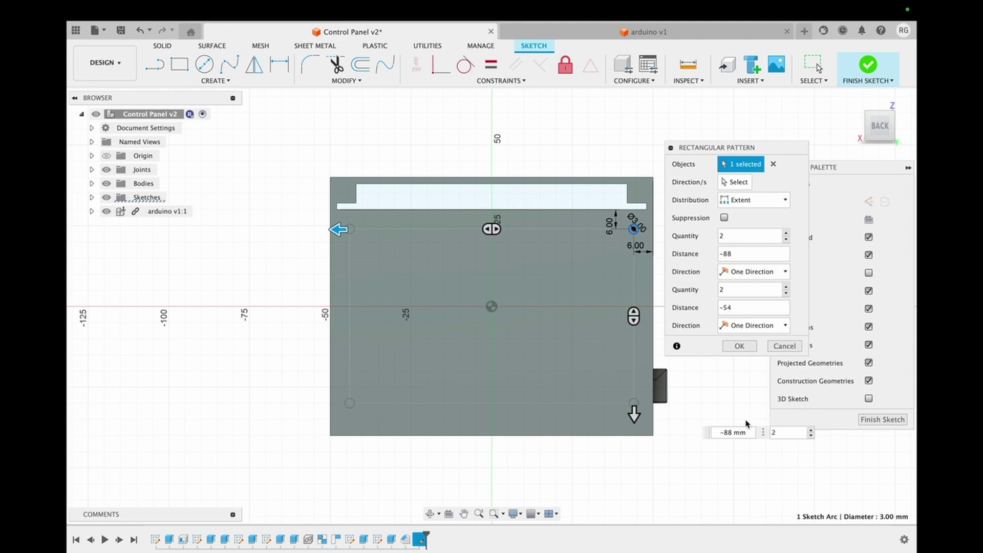
key(Return)
- Measure the distance from the patterned upper corner circle's centre to the back face's far side edge
drag(876, 135, 877, 133)
key(i)
click(350, 229)
click(330, 229)
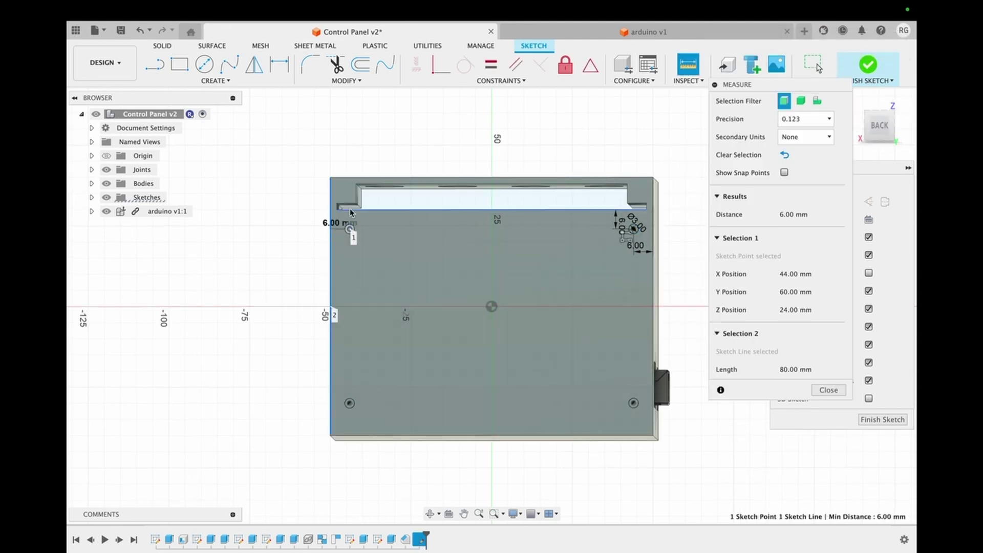
click(351, 209)
click(828, 389)
- Extrude the four 3 mm circles as cuts through the back wall using a To Object extent
click(163, 46)
click(179, 65)
click(349, 229)
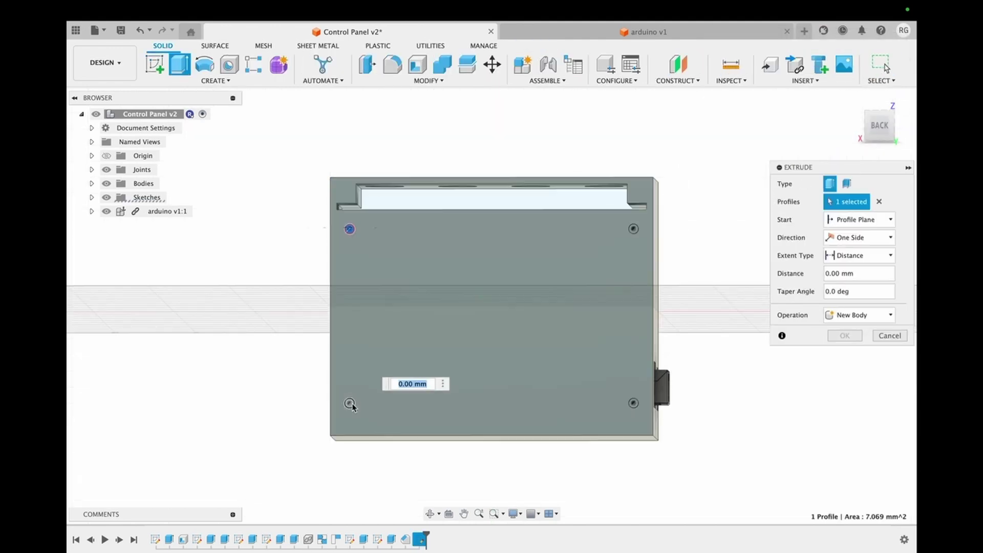
click(350, 403)
drag(892, 134, 843, 125)
click(858, 255)
click(848, 290)
click(614, 280)
click(851, 407)
- Hide the arduino component and extrude the box's front rim face as a new body
click(106, 211)
click(876, 128)
key(e)
click(349, 187)
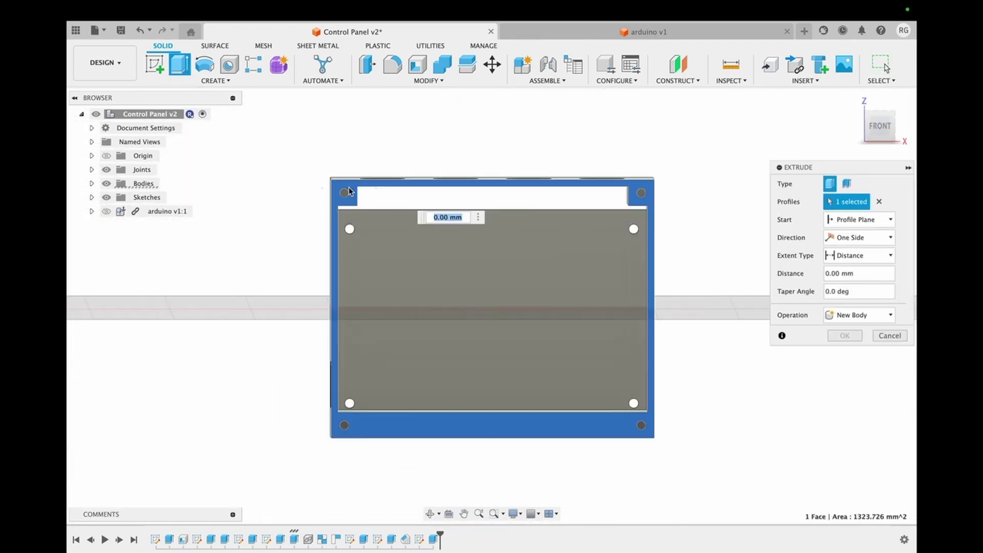
click(859, 315)
click(851, 366)
mouse_move(872, 128)
mouse_down()
mouse_move(854, 134)
mouse_move(871, 127)
mouse_up()
shift+middle_drag(877, 132, 878, 125)
click(845, 336)
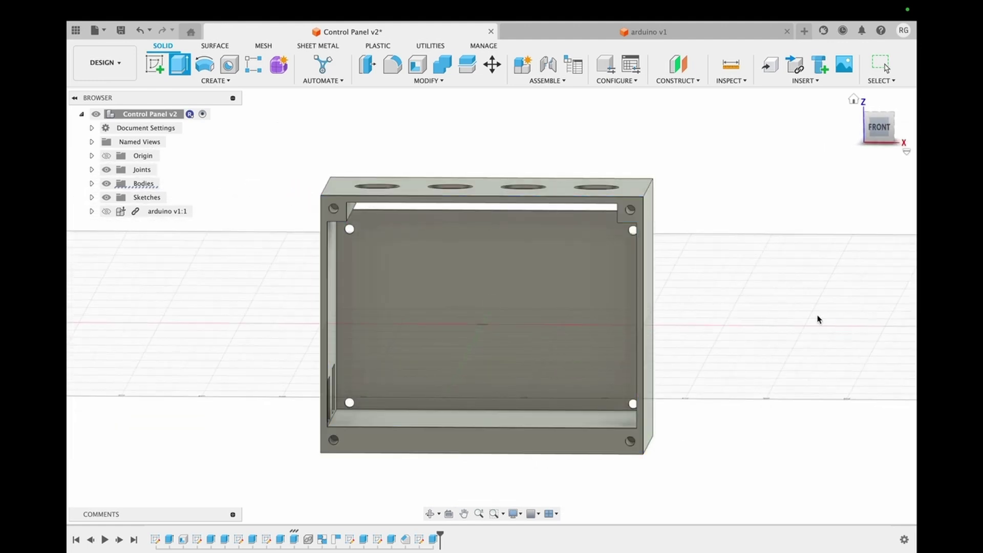
- Hide Body1 and extrude the new frame's inner side face across to the opposite side with a To Object extent, joined
click(117, 198)
click(179, 65)
drag(885, 128, 874, 128)
scroll(406, 325, up, 3)
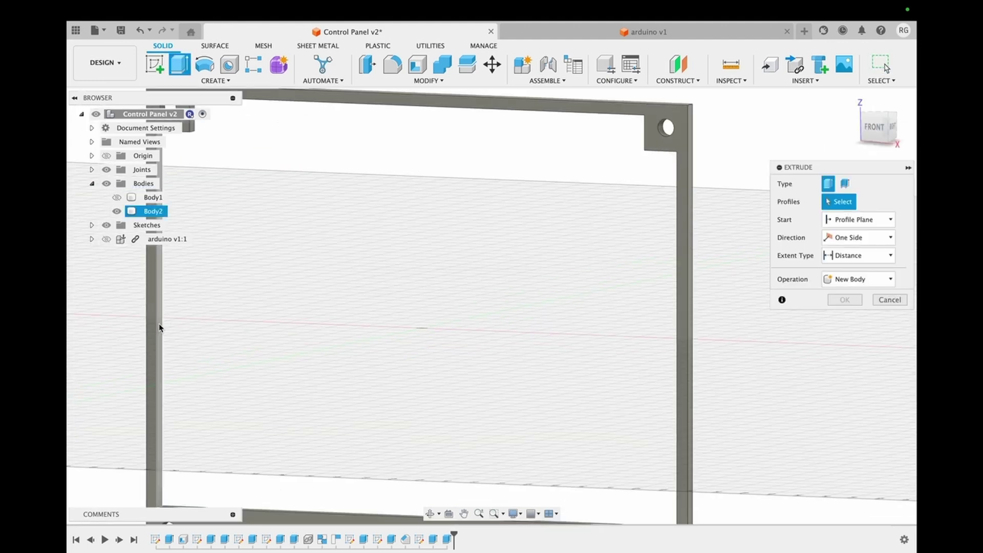
click(874, 127)
click(860, 255)
click(856, 273)
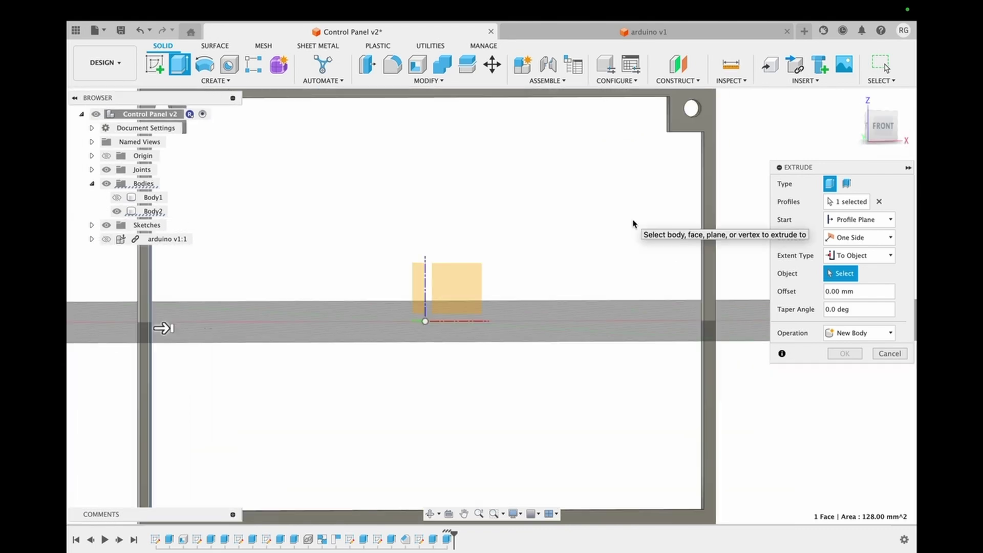
scroll(731, 322, up, 3)
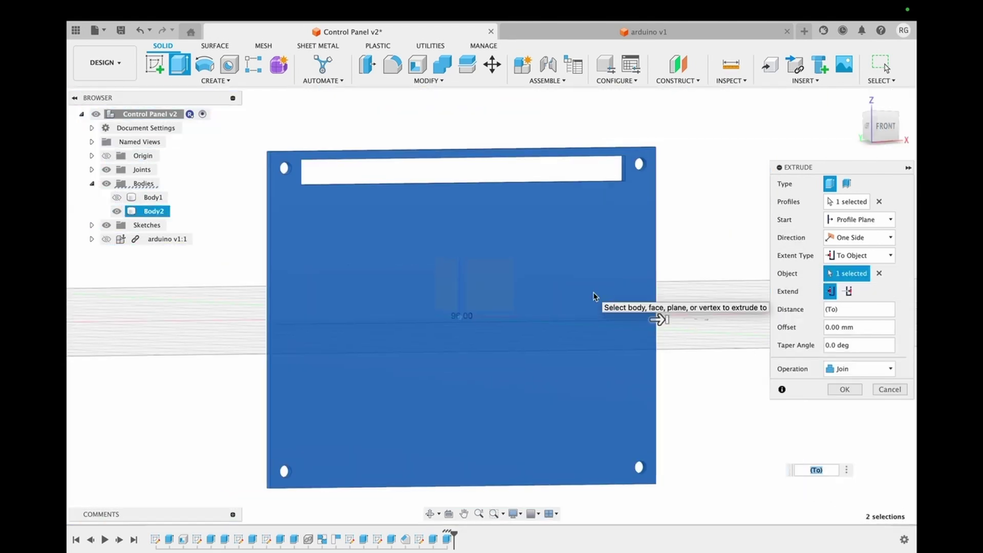
- Extrude the side face of the plate's remaining upper slot 84 mm with the Join operation to close the slot
key(e)
drag(865, 144, 824, 151)
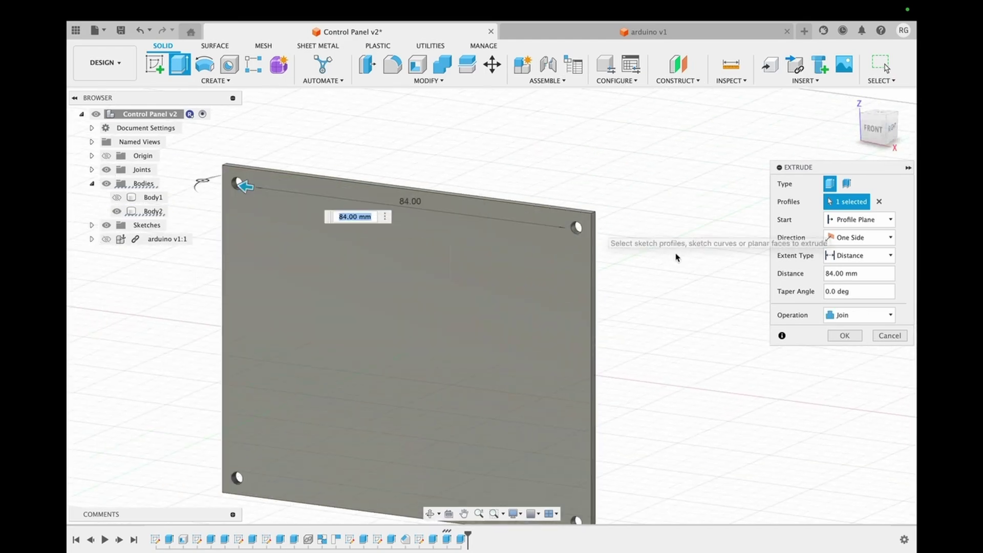
click(845, 336)
- Show Body1 again together with the finished cover plate
scroll(815, 147, down, 2)
drag(858, 131, 878, 133)
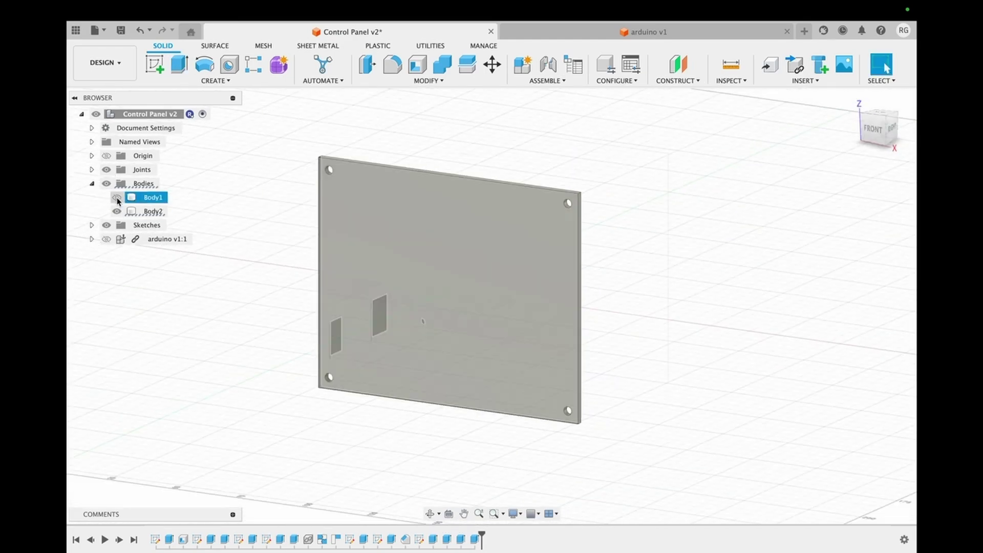
click(116, 197)
drag(874, 135, 881, 133)
click(881, 132)
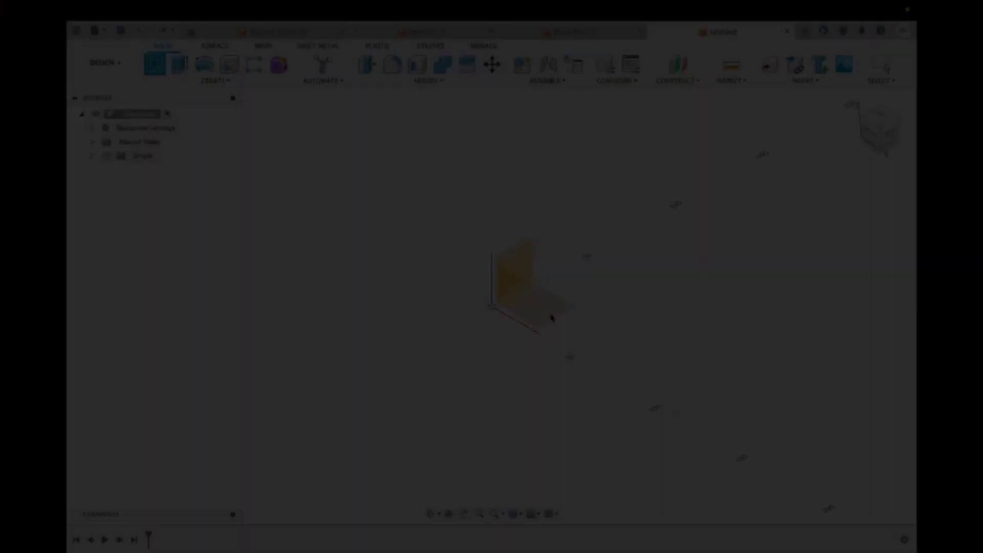
- In the new design, sketch a circumscribed hexagon centred on the origin of the horizontal plane, with its top edge set to 80 mm
click(512, 279)
click(215, 80)
click(285, 147)
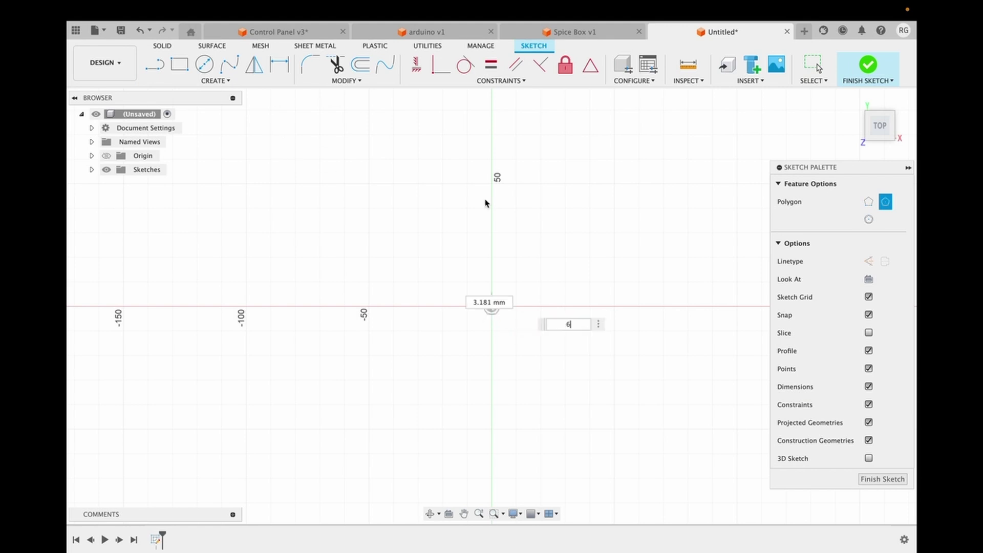
click(492, 166)
key(d)
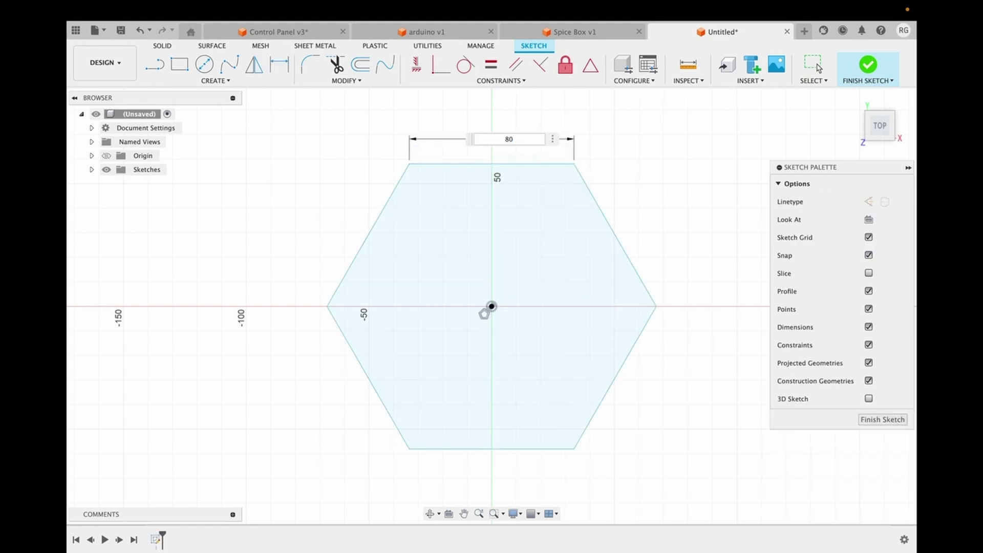
key(Return)
click(871, 419)
- Create an offset construction plane from the horizontal origin plane
click(677, 65)
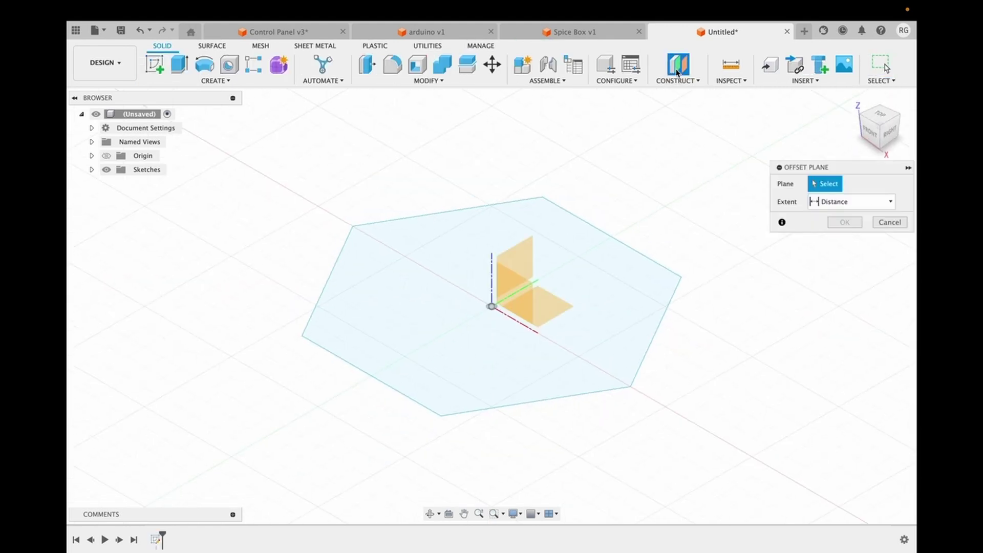
click(558, 311)
key(Return)
- On the construction plane offset 10 mm, sketch a circumscribed hexagon centred on the origin with its top edge set to 25 mm
click(161, 72)
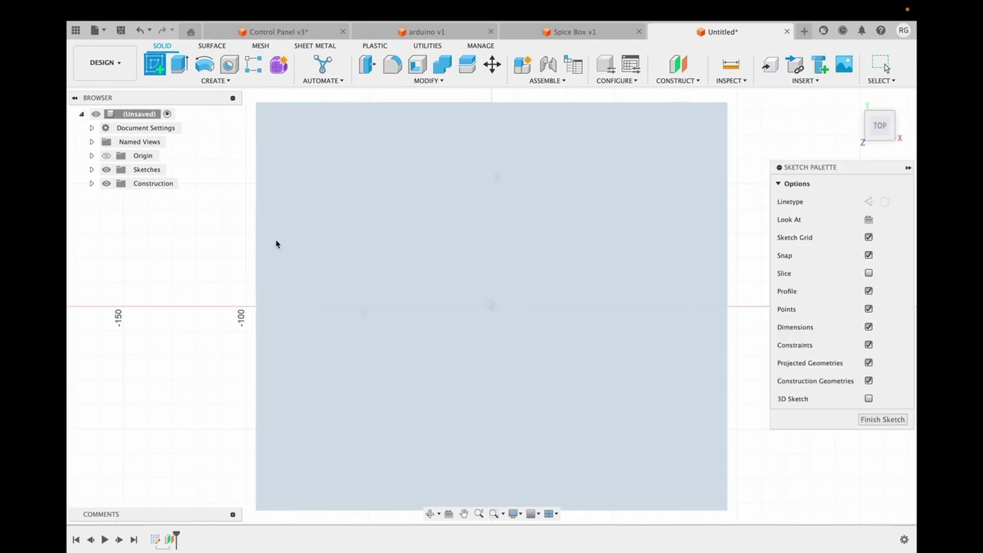
click(215, 81)
mouse_move(169, 147)
click(312, 147)
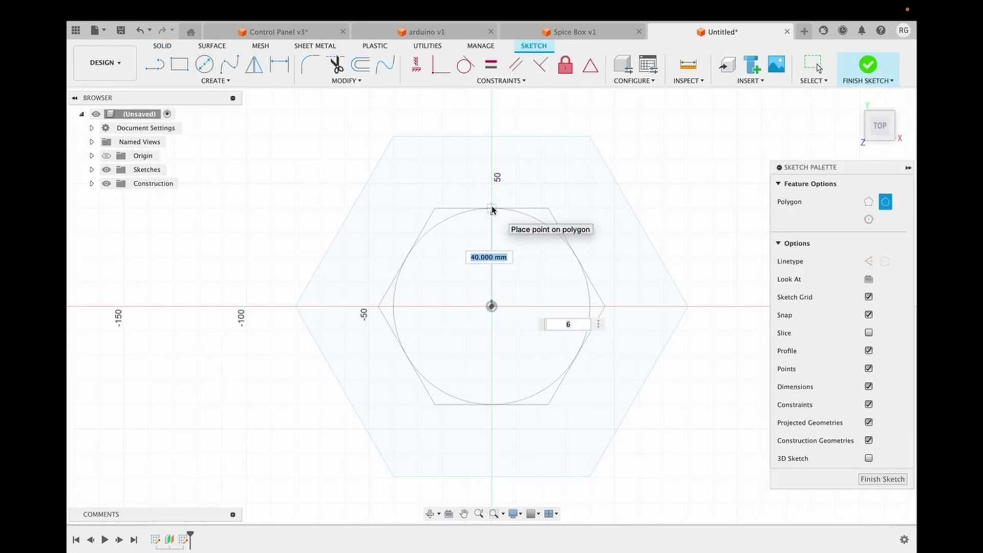
click(493, 209)
key(d)
click(492, 208)
key(Return)
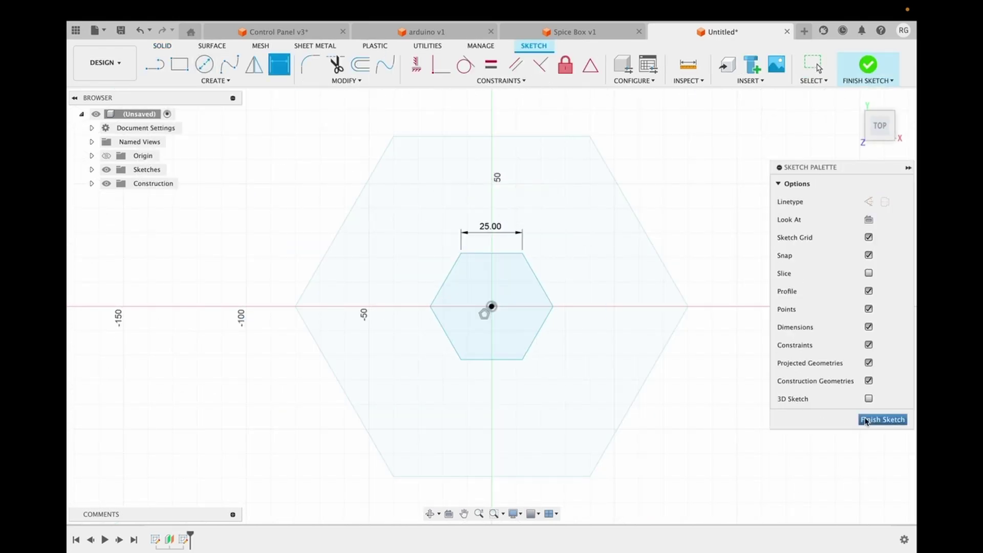
click(882, 419)
- Loft from the large base hexagon to the small upper hexagon as a new body
click(215, 80)
click(196, 182)
click(342, 357)
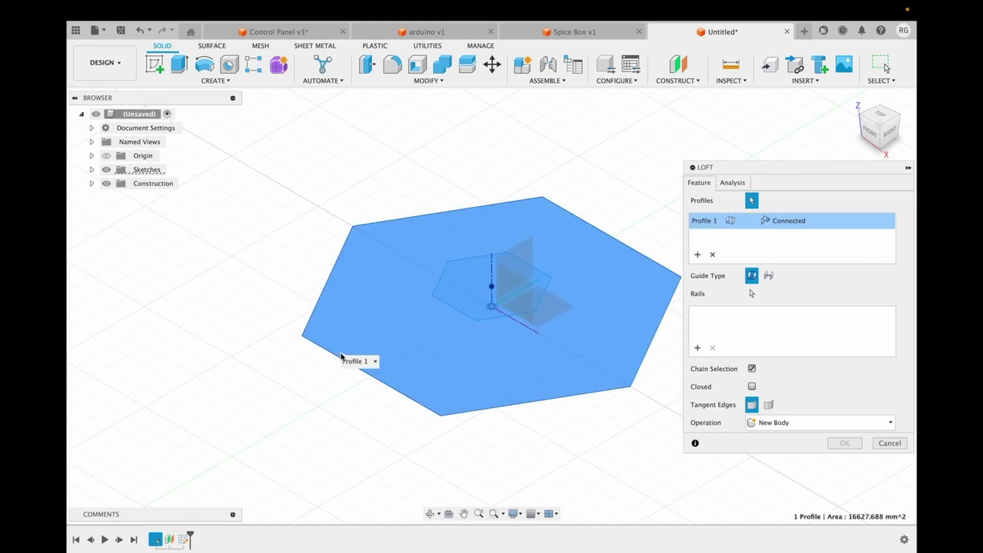
click(447, 302)
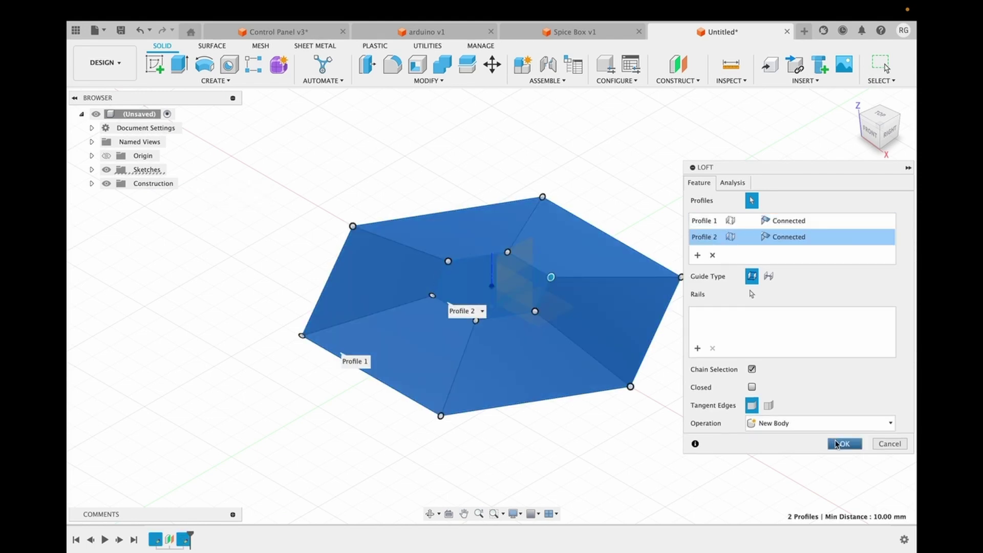
click(835, 444)
drag(880, 126, 873, 121)
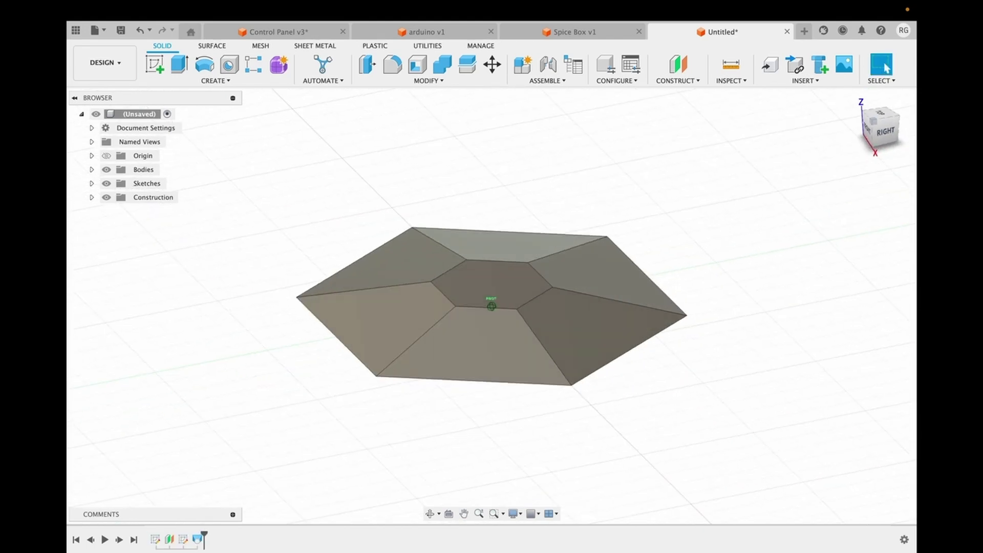
click(854, 99)
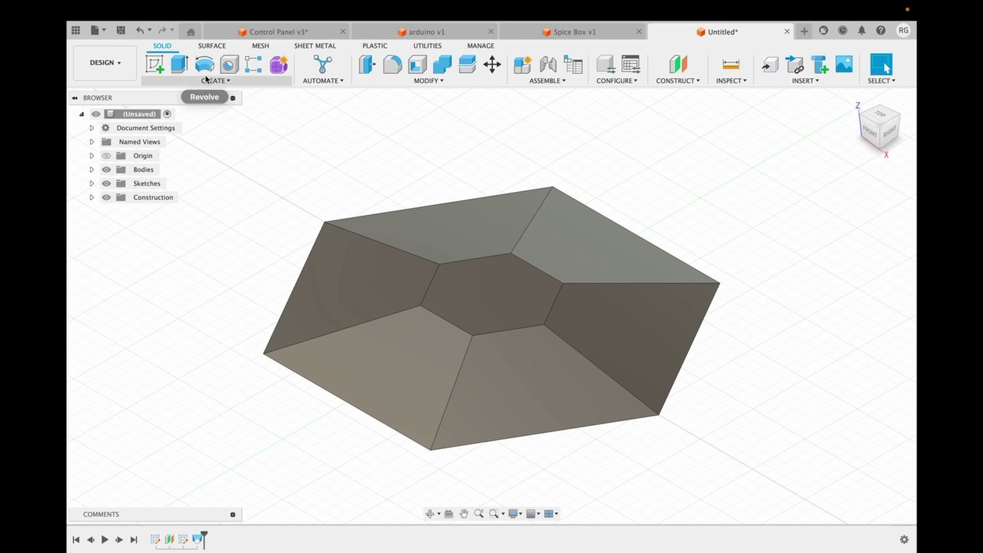
- On the loft's top face, sketch a 3 mm circle on the horizontal axis, dimensioned 15 mm to one side of the origin
click(459, 287)
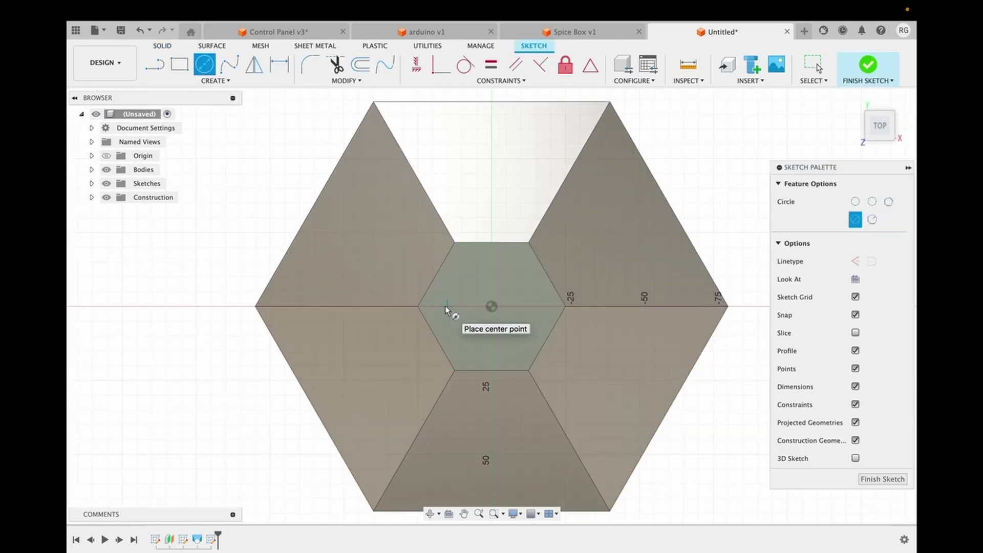
key(Return)
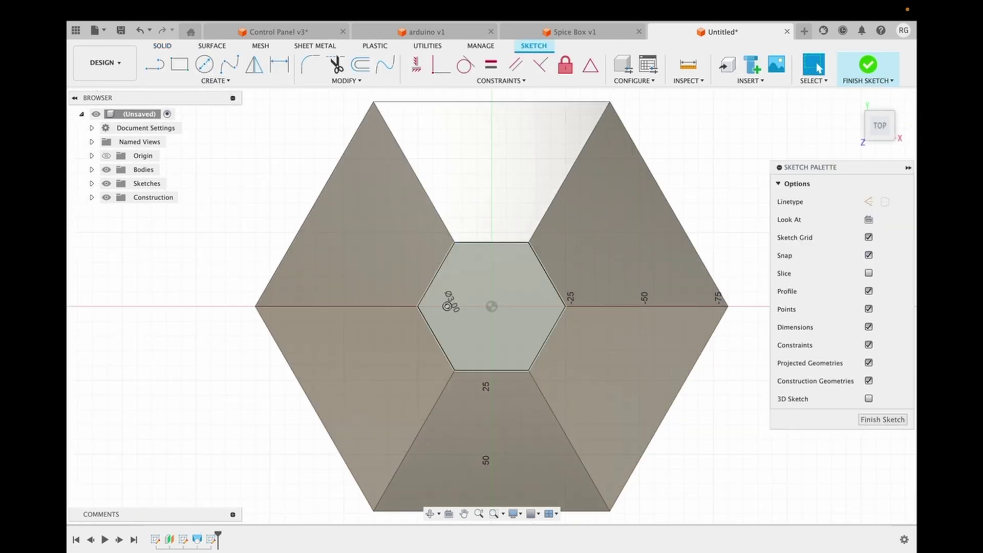
key(d)
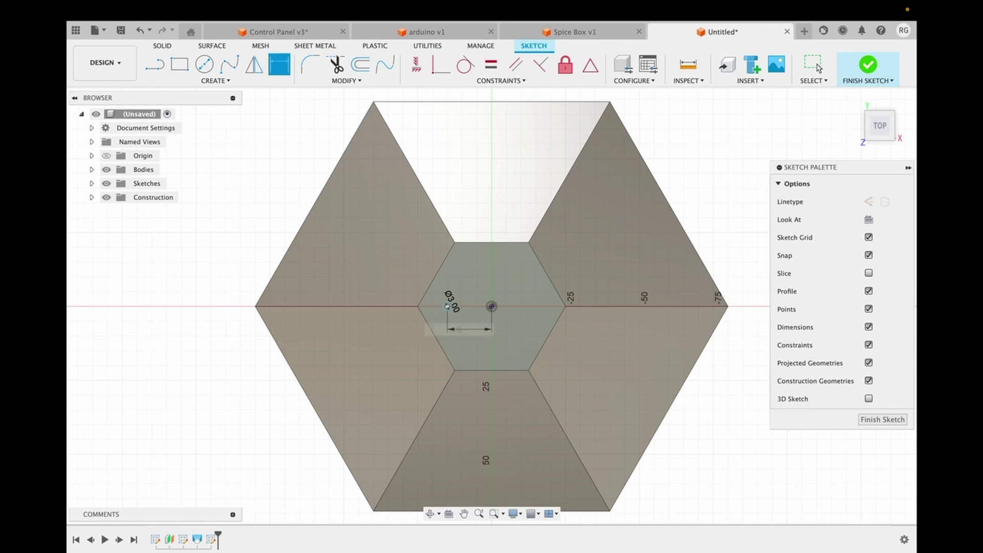
- Add a second 3 mm circle on the horizontal axis, 15 mm from the origin on the opposite side
text(c)
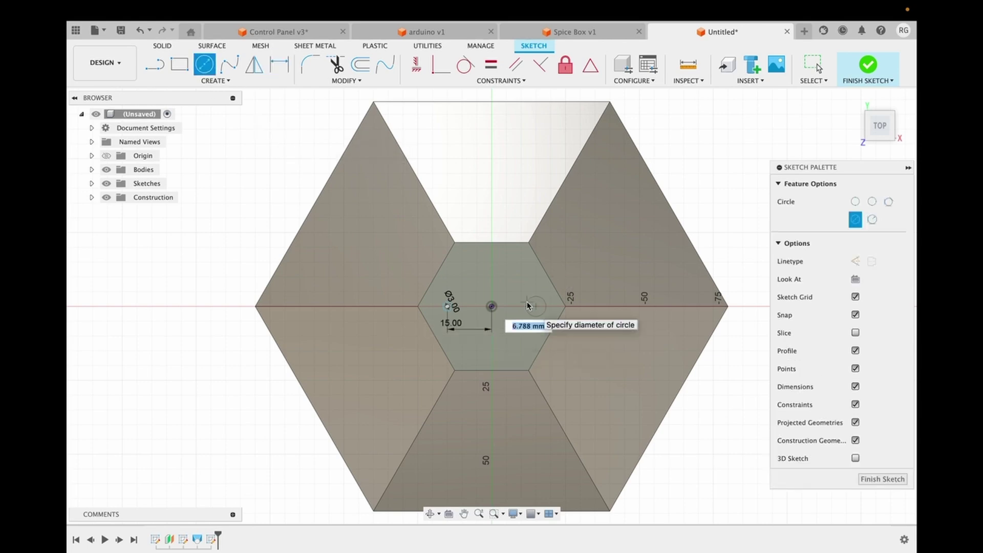
text(3)
key(Return)
key(d)
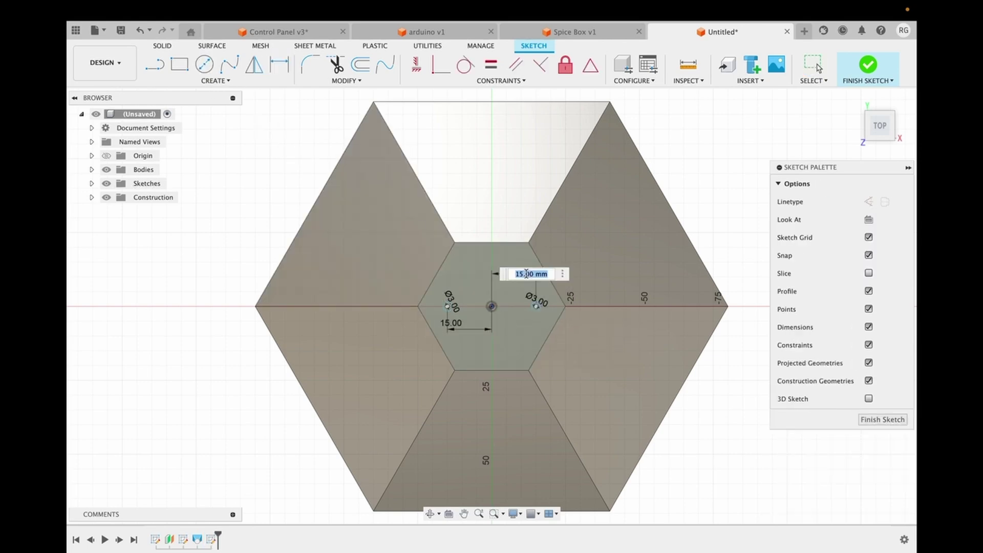
click(875, 136)
click(196, 82)
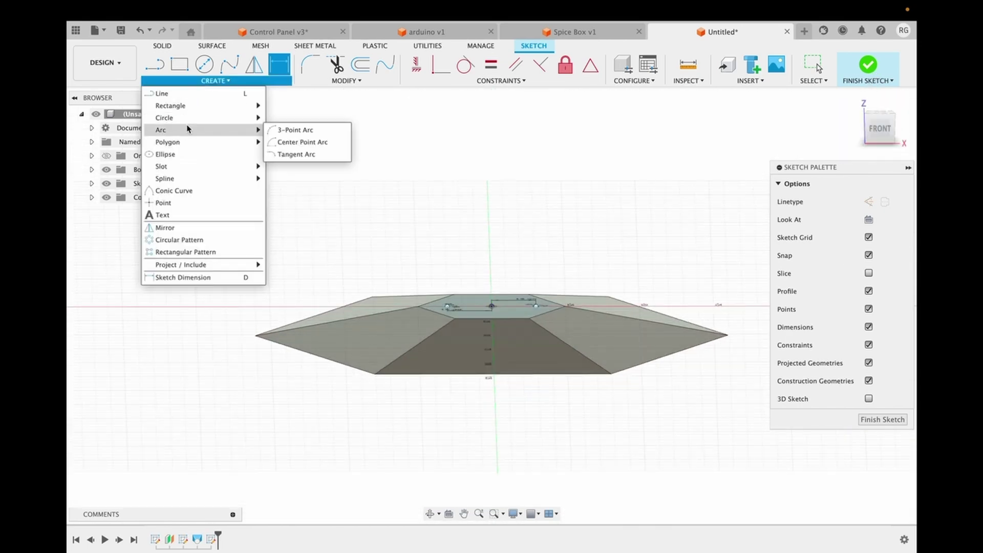
click(295, 130)
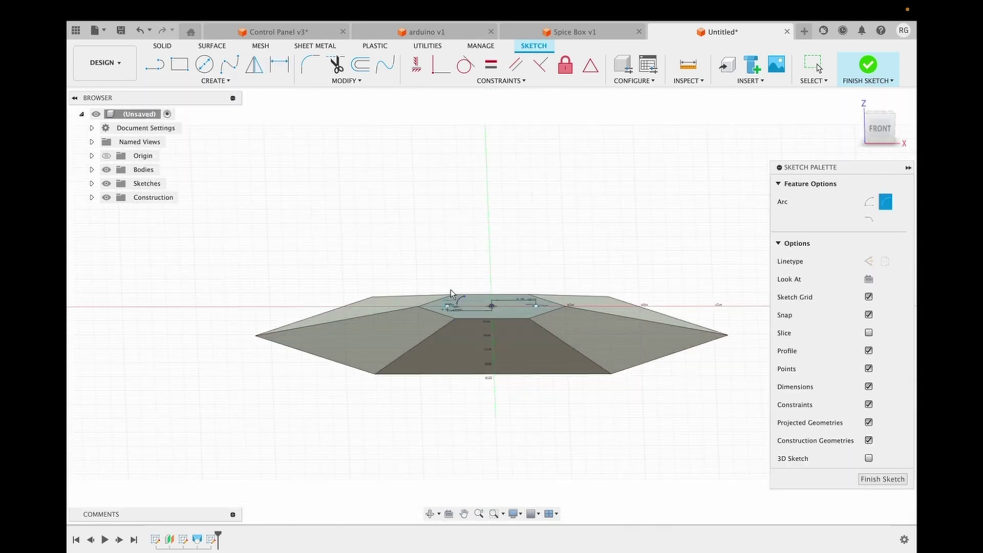
key(Escape)
- Finish the circle sketch and draw a semicircular 3-point arc joining the two circle centres in a new sketch on the vertical front plane
click(873, 422)
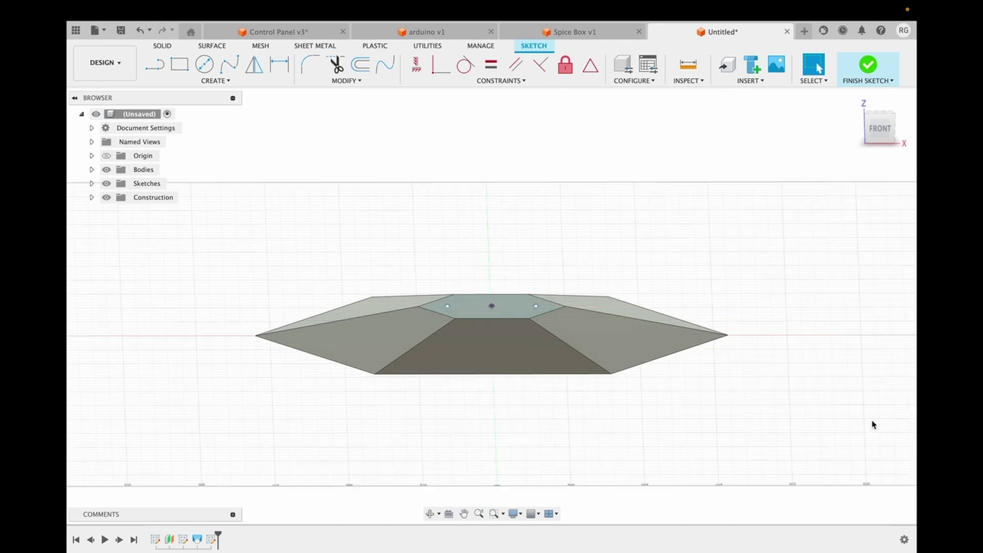
drag(893, 114, 885, 129)
shift+middle_drag(491, 306, 533, 240)
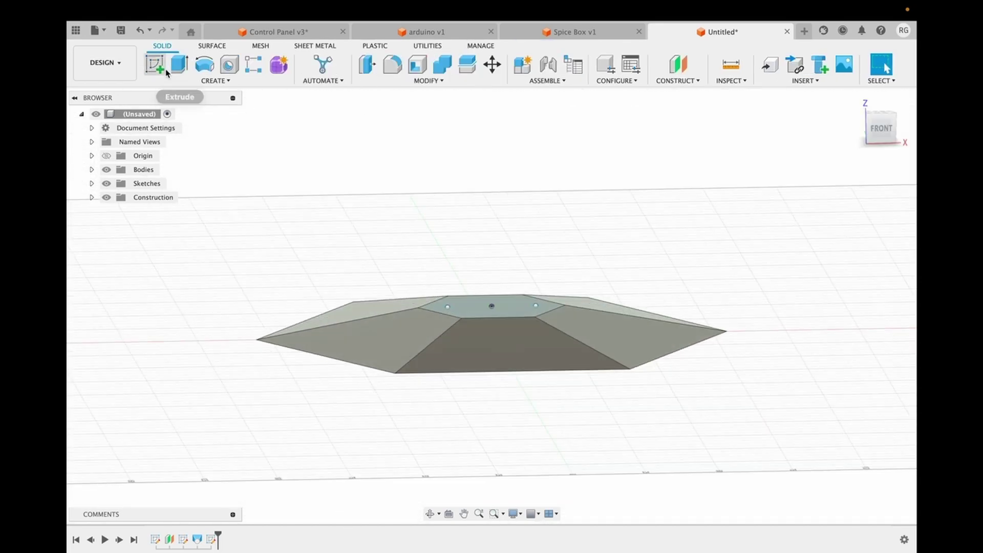
click(511, 295)
click(215, 81)
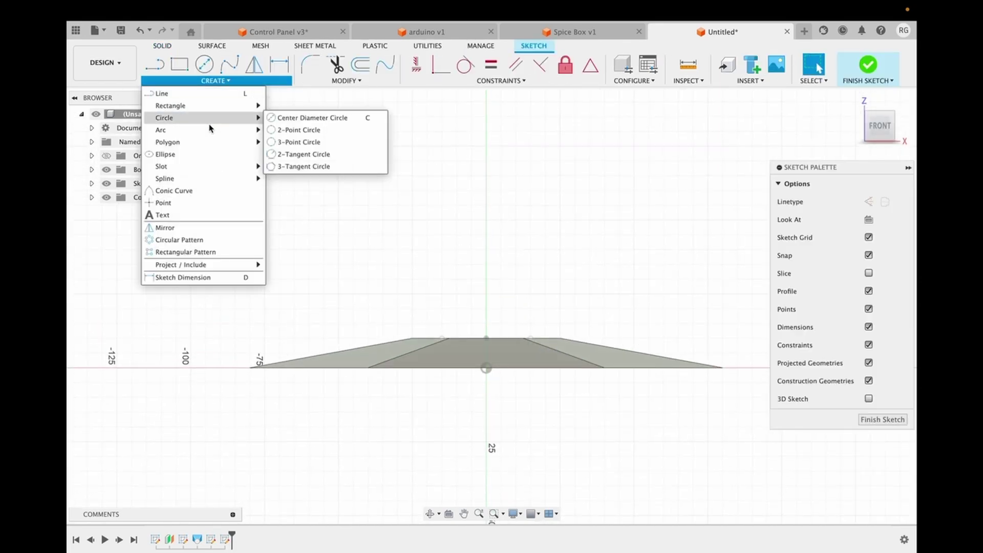
mouse_move(205, 130)
click(272, 131)
click(443, 337)
click(530, 338)
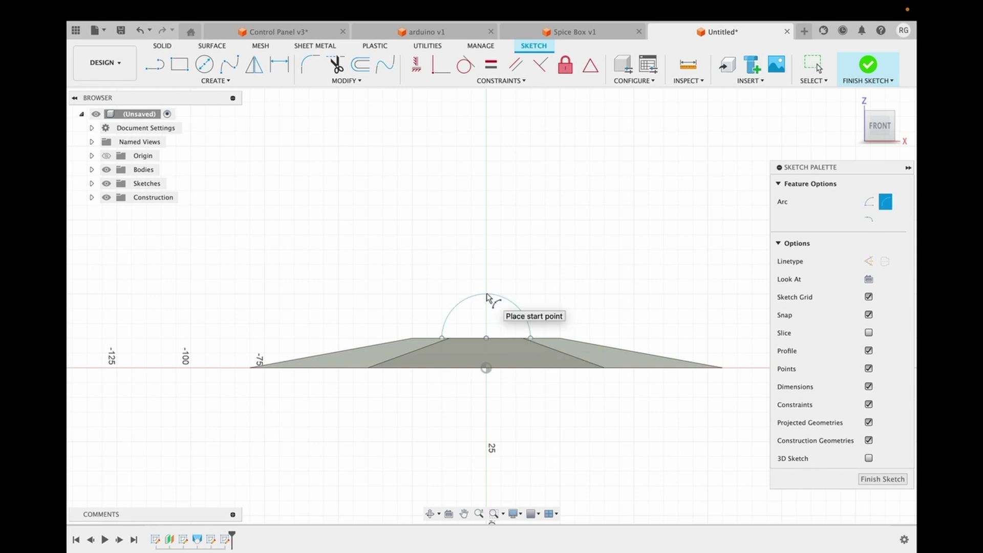
mouse_move(878, 136)
mouse_down()
mouse_move(876, 165)
mouse_move(879, 139)
mouse_up()
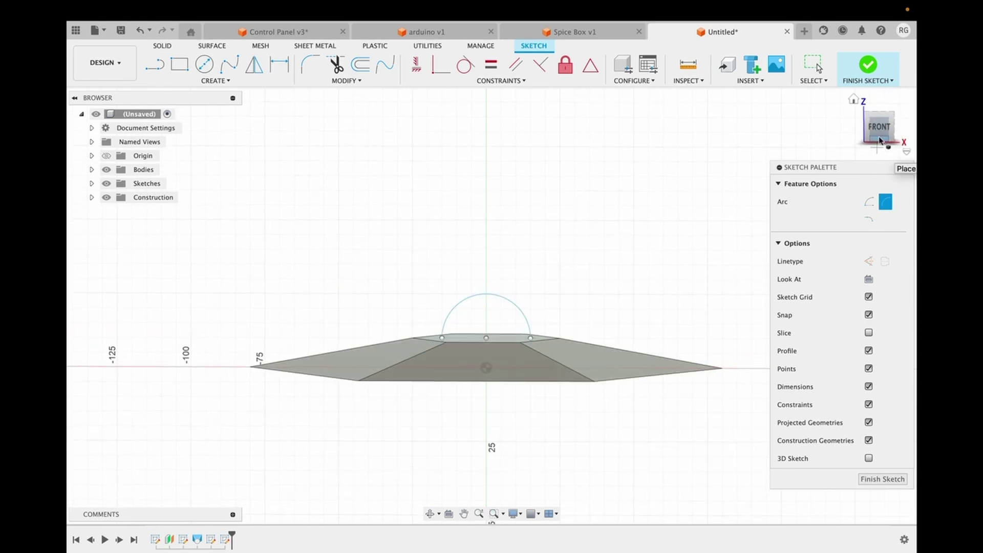
click(881, 480)
- Sweep the 3 mm circle at the arc's left end along the arc with the Join operation to form the lid handle
click(216, 81)
click(177, 162)
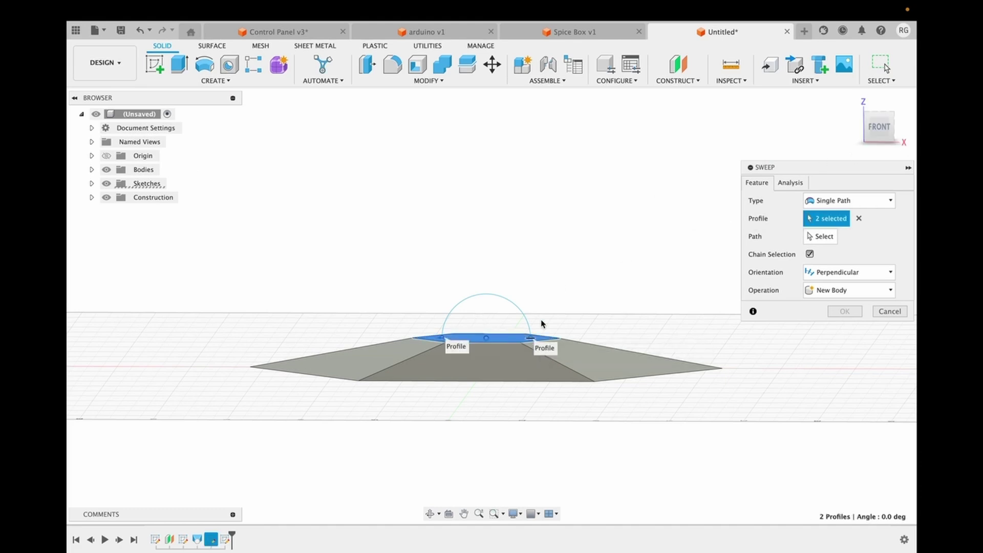
click(504, 296)
drag(877, 130, 880, 159)
click(859, 218)
click(443, 332)
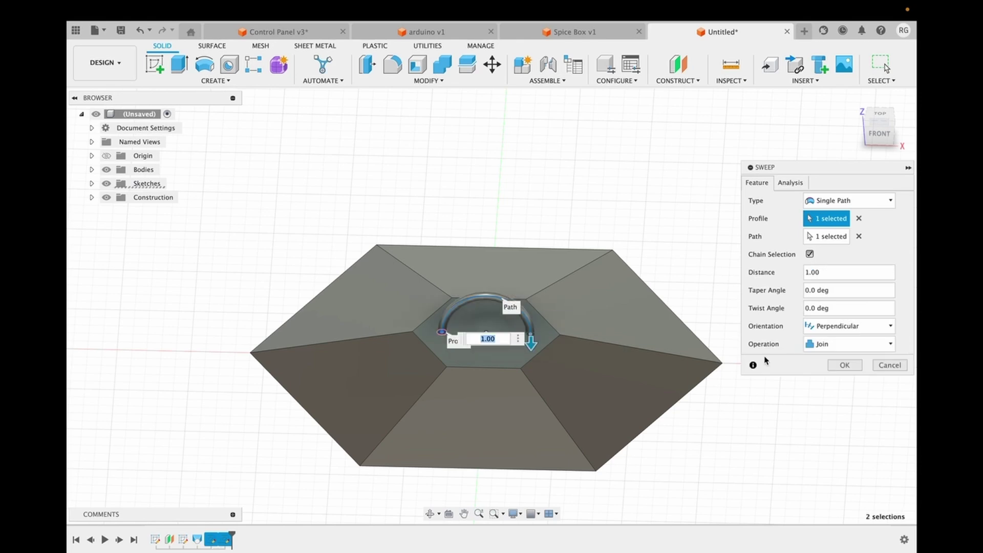
click(845, 366)
drag(877, 134, 869, 115)
scroll(477, 284, up, 5)
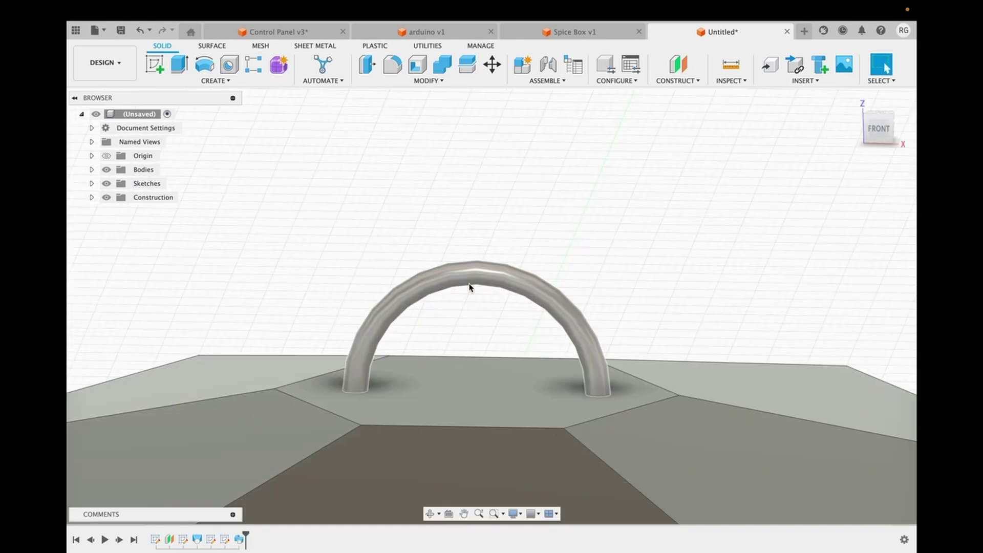
scroll(469, 287, up, 3)
scroll(819, 209, down, 6)
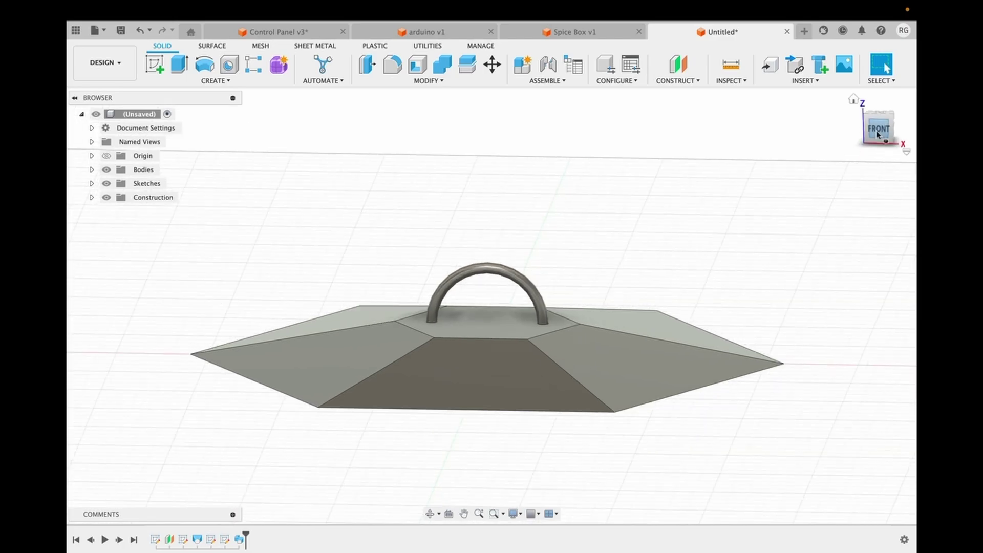
mouse_move(492, 305)
shift+middle_down()
mouse_move(491, 328)
mouse_move(491, 302)
shift+middle_up()
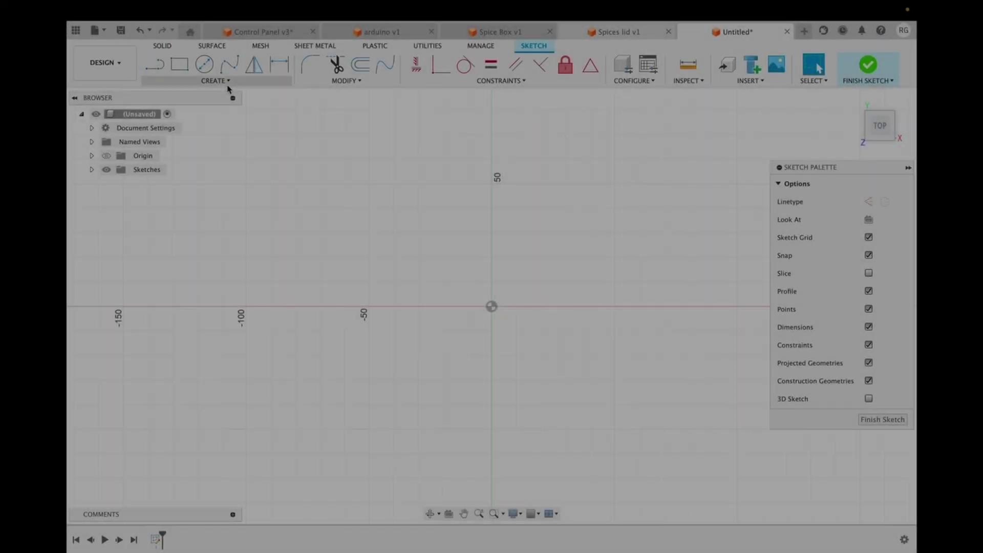
- In the new design's horizontal sketch, draw a circumscribed hexagon centred on the origin and dimension its top edge 80 mm
click(215, 81)
mouse_move(189, 143)
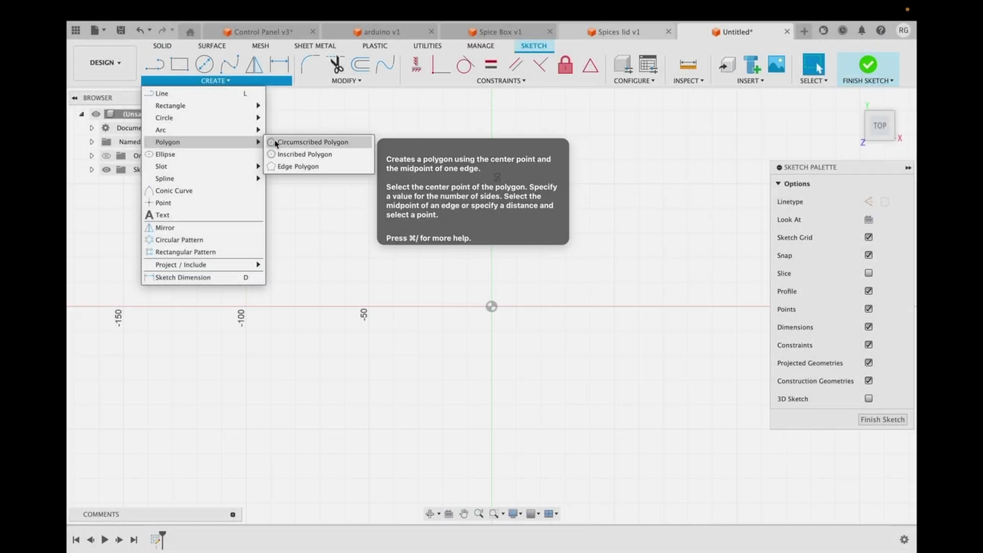
click(275, 143)
click(491, 306)
click(491, 169)
key(d)
click(491, 170)
click(494, 146)
text(80)
key(Return)
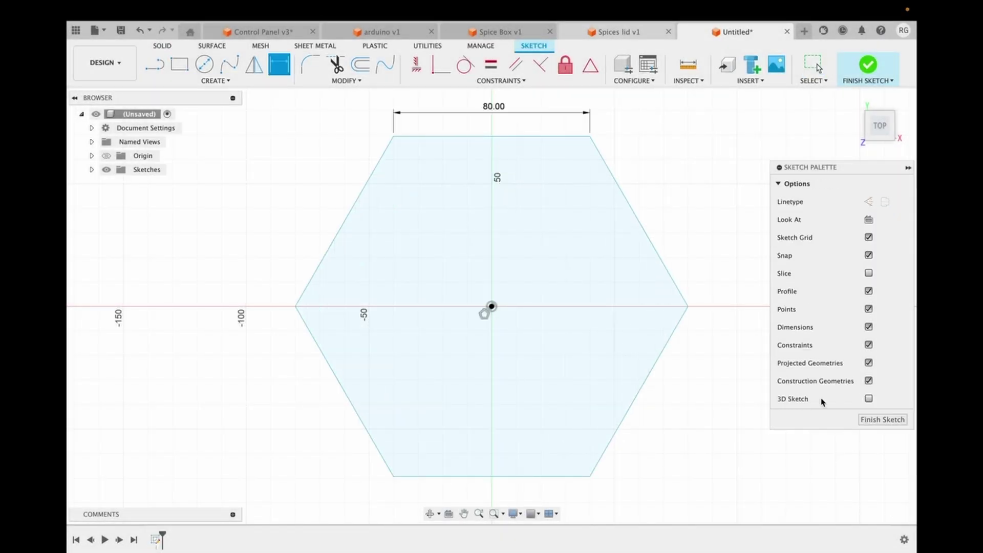
- Change the hexagon's top edge dimension to 100 mm and finish the sketch
text(100)
key(Return)
click(882, 419)
- Thin-extrude the hexagon 2 mm with a 16 mm wall thickness inward to form a hexagonal ring
click(179, 64)
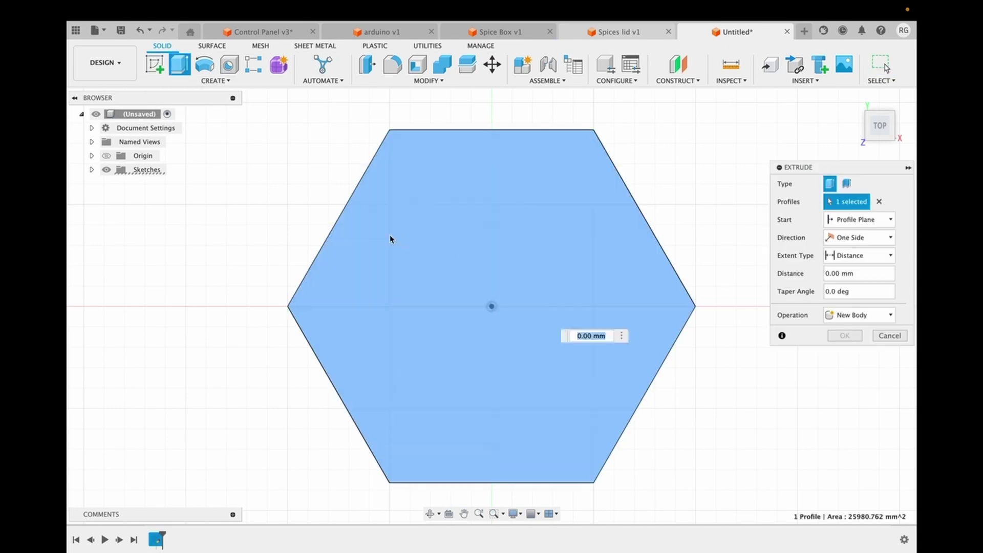
click(853, 183)
click(855, 298)
text(2)
text(16)
key(Return)
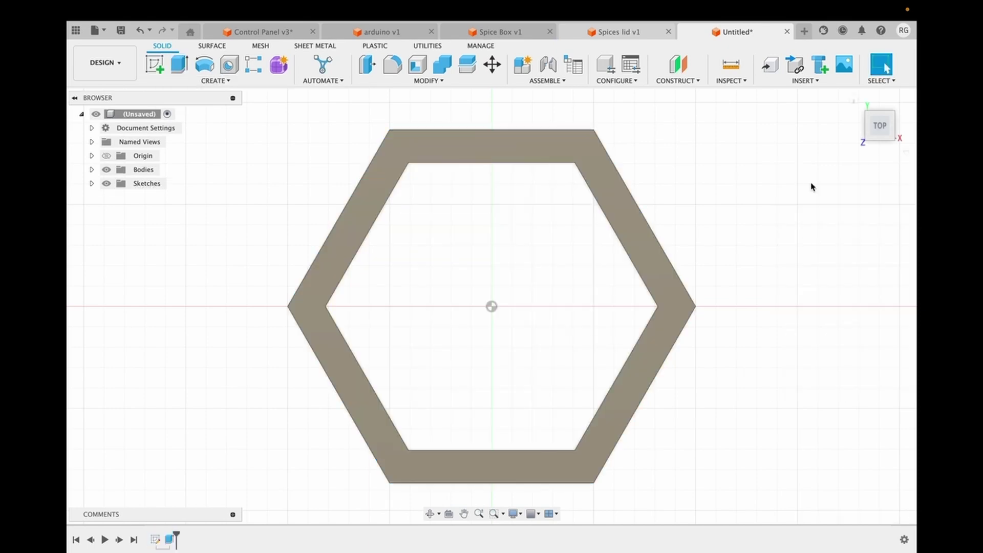
- On the ring's underside, sketch a narrow rectangle 50 mm long along one side of the ring
drag(880, 129, 854, 20)
click(154, 65)
click(346, 242)
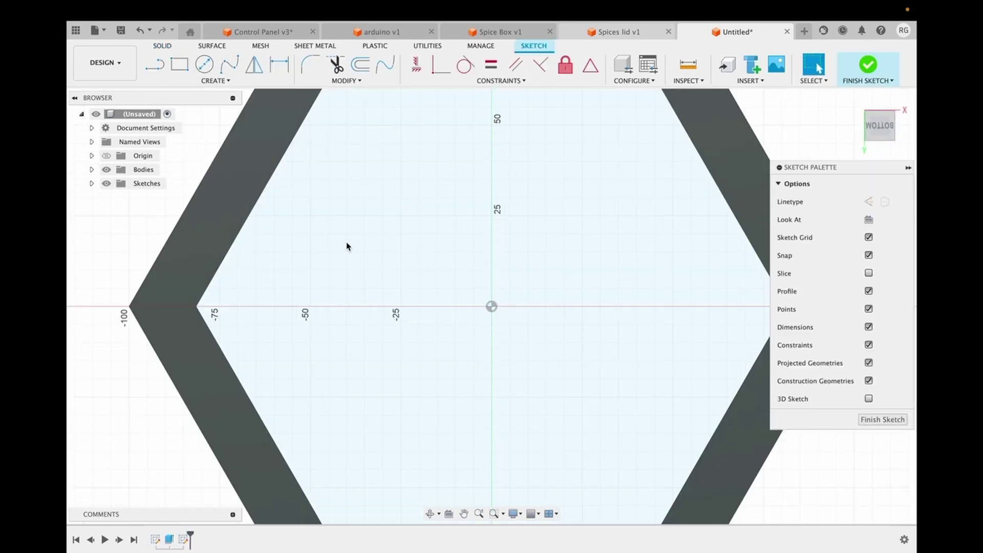
mouse_move(871, 134)
mouse_down()
mouse_move(865, 115)
mouse_move(125, 77)
mouse_move(112, 85)
mouse_up()
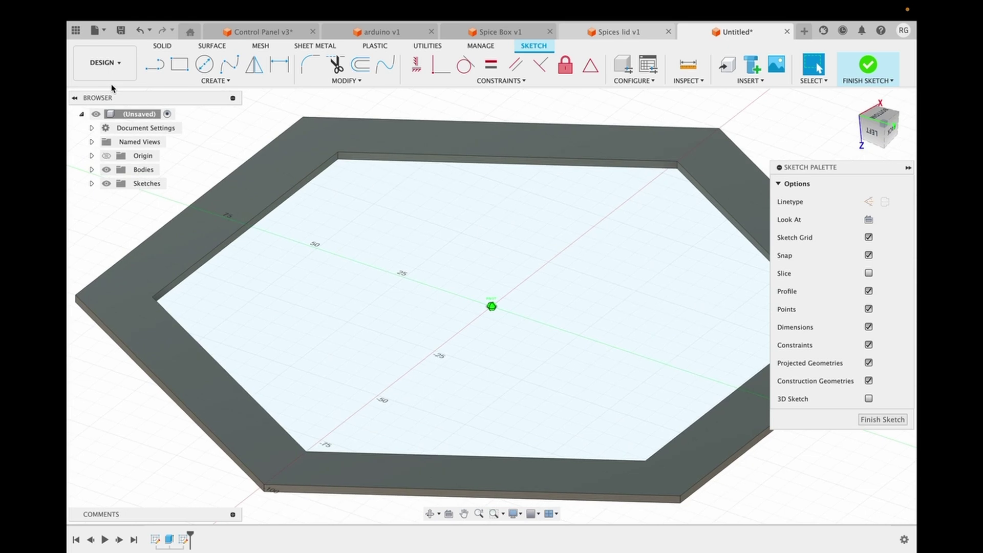
key(l)
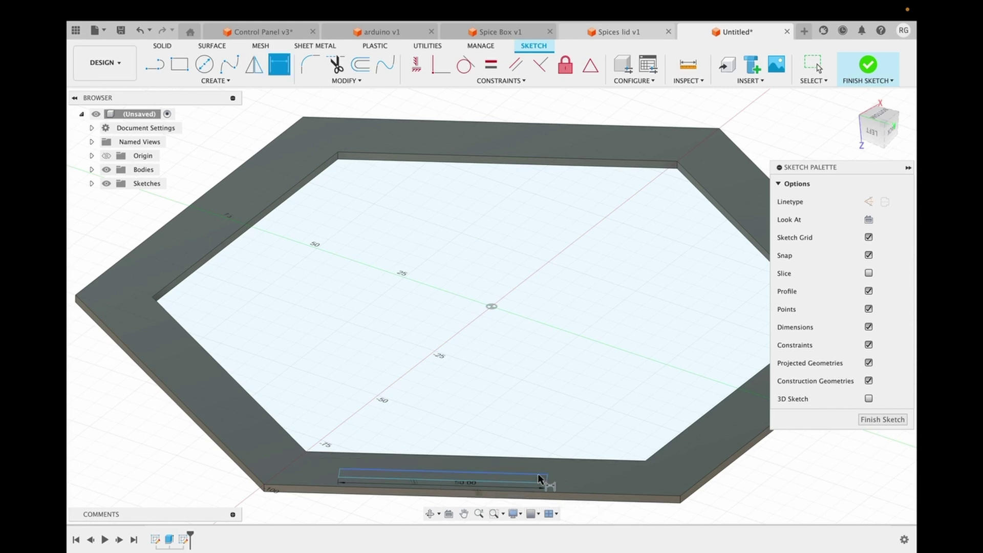
- Set the short side of the narrow rectangle to 1 mm
scroll(538, 479, up, 3)
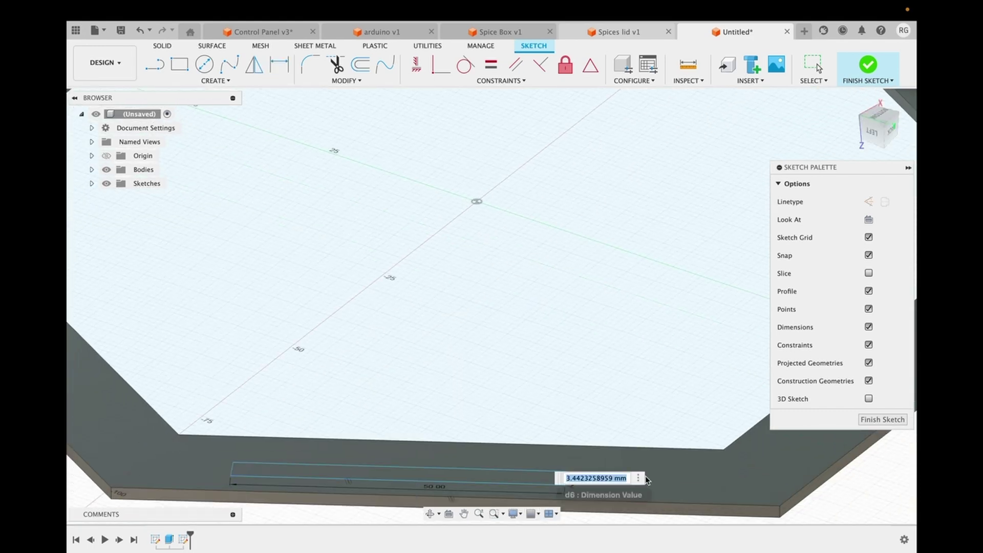
click(568, 476)
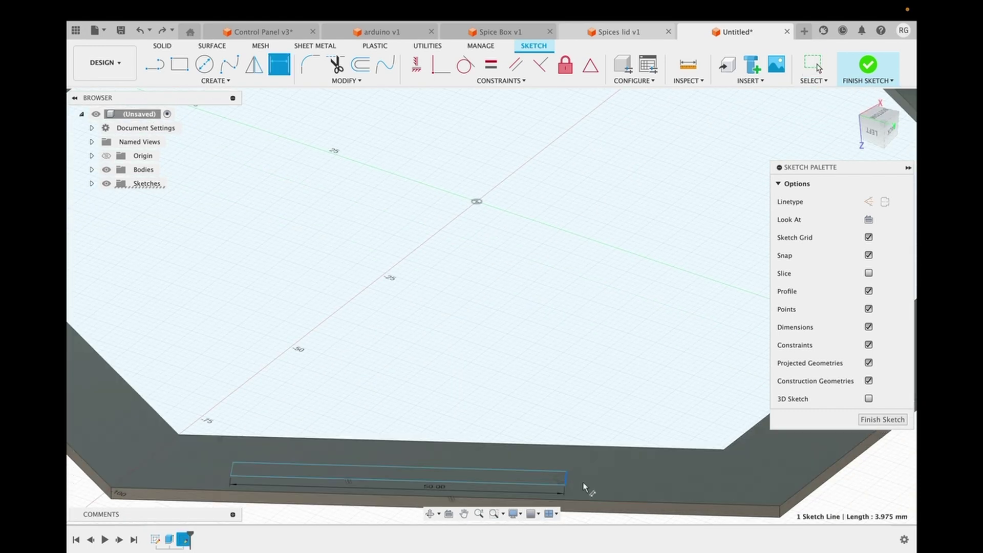
click(608, 484)
text(1)
key(Return)
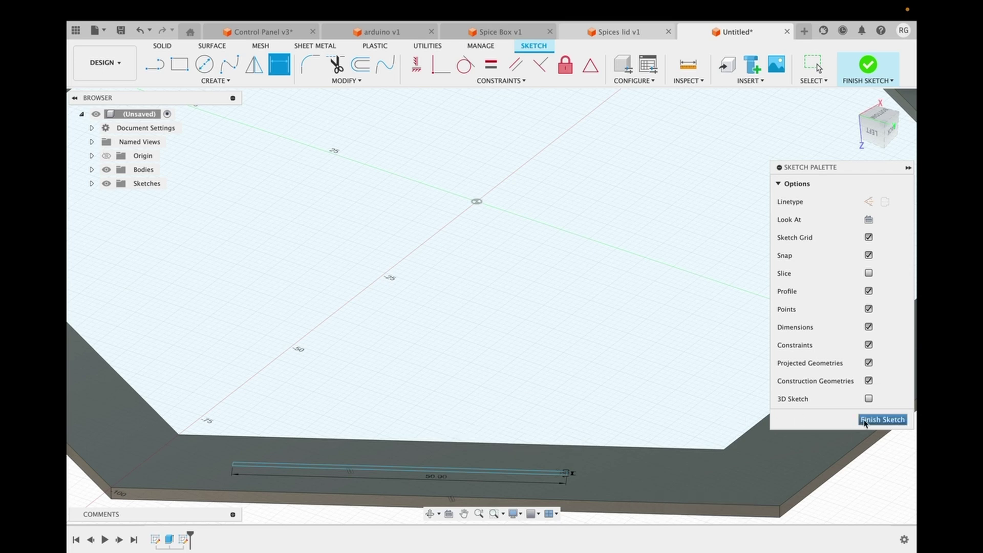
- Dimension the narrow rectangle's long side 2 mm from the ring's outer edge
click(346, 468)
click(336, 493)
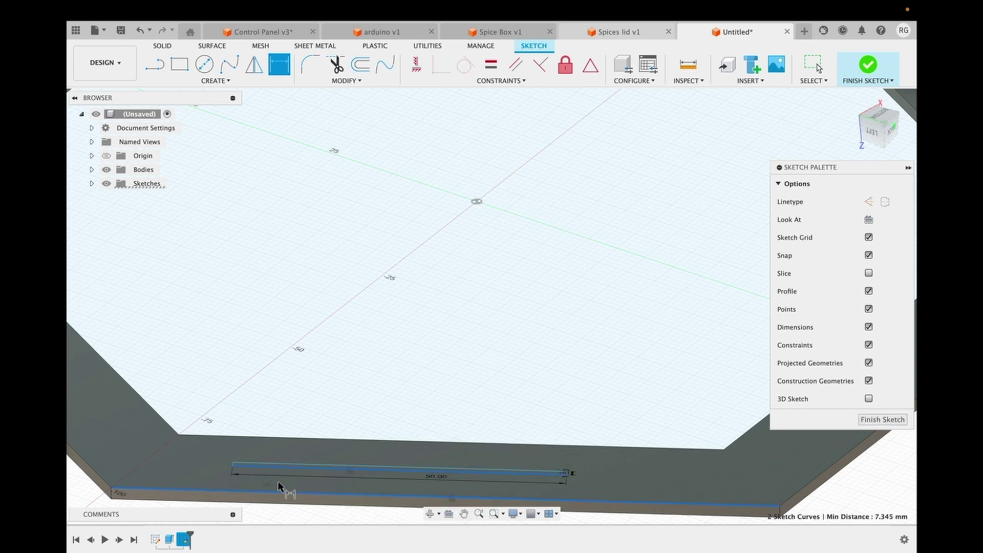
text(2)
key(Return)
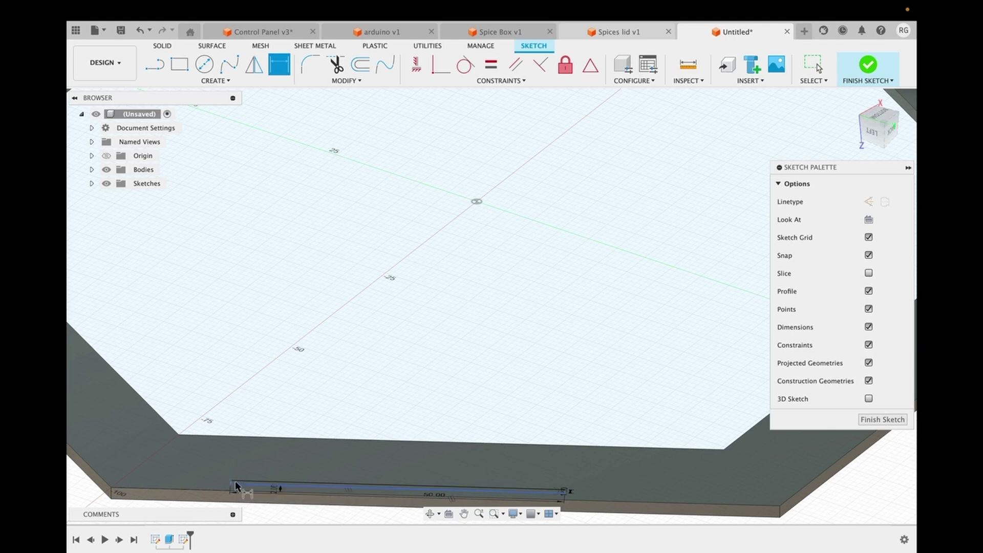
- Place a sketch point near the ring's corner, dimension the rectangle's end 25 mm from it, and square up the rectangle's distorted end
scroll(229, 486, up, 3)
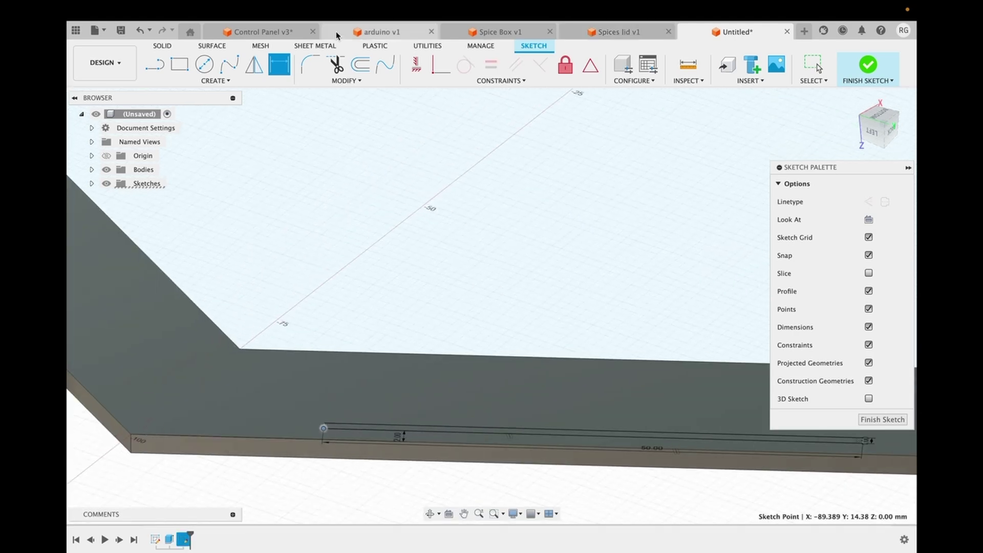
click(213, 81)
click(176, 191)
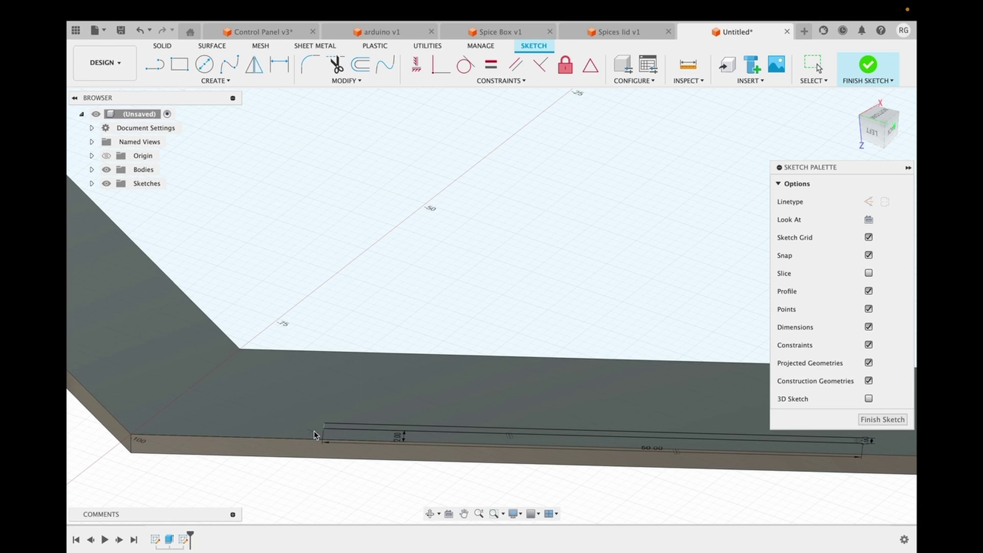
click(145, 424)
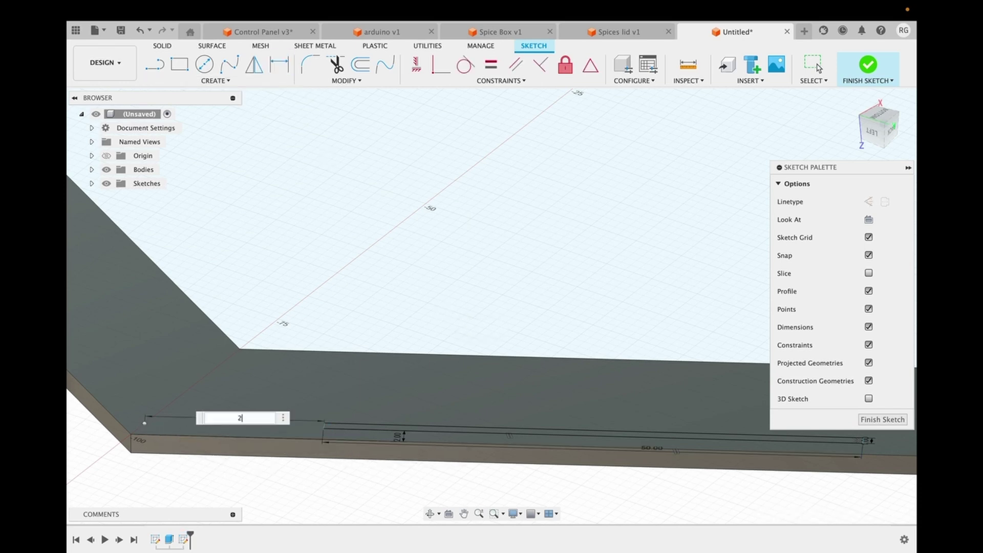
key(super+z)
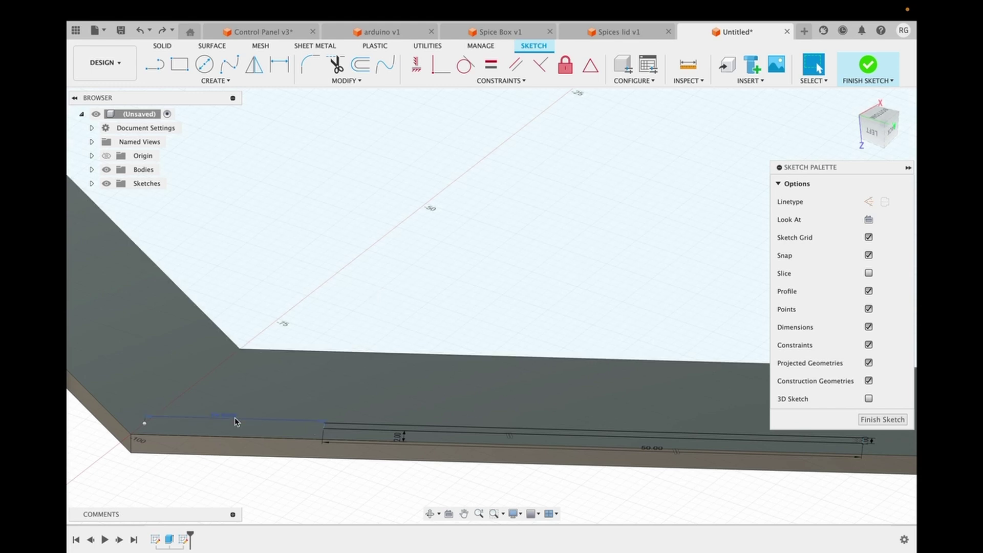
key(super+z)
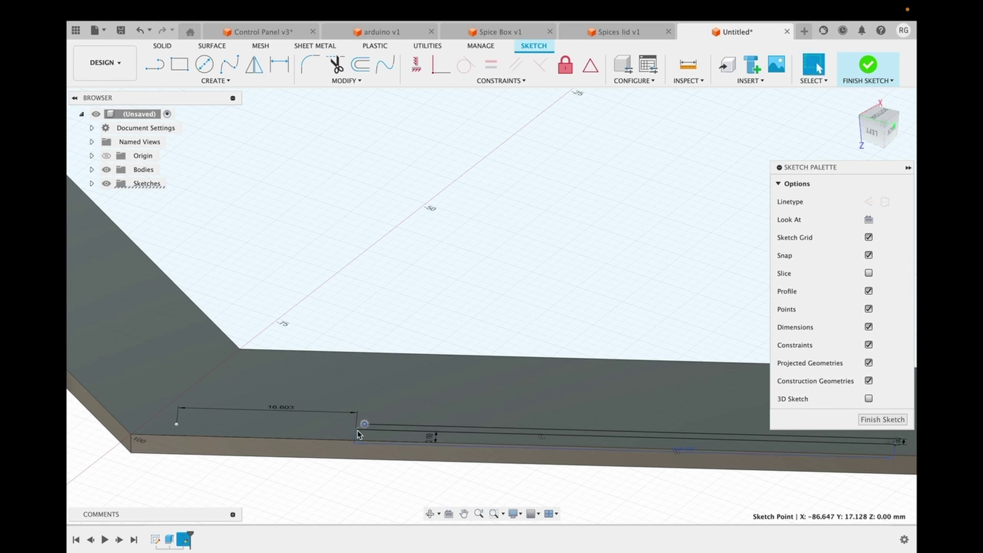
text(5)
key(Return)
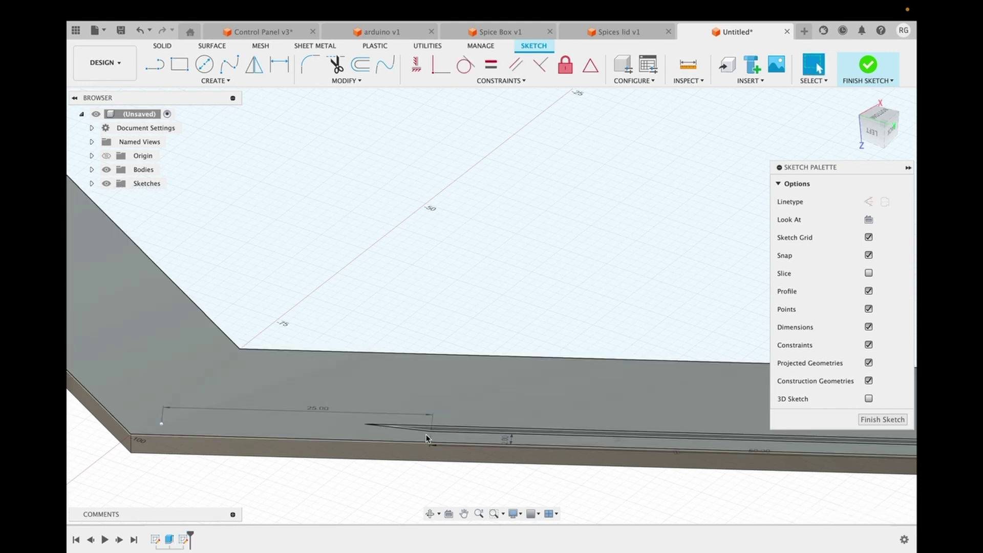
click(365, 424)
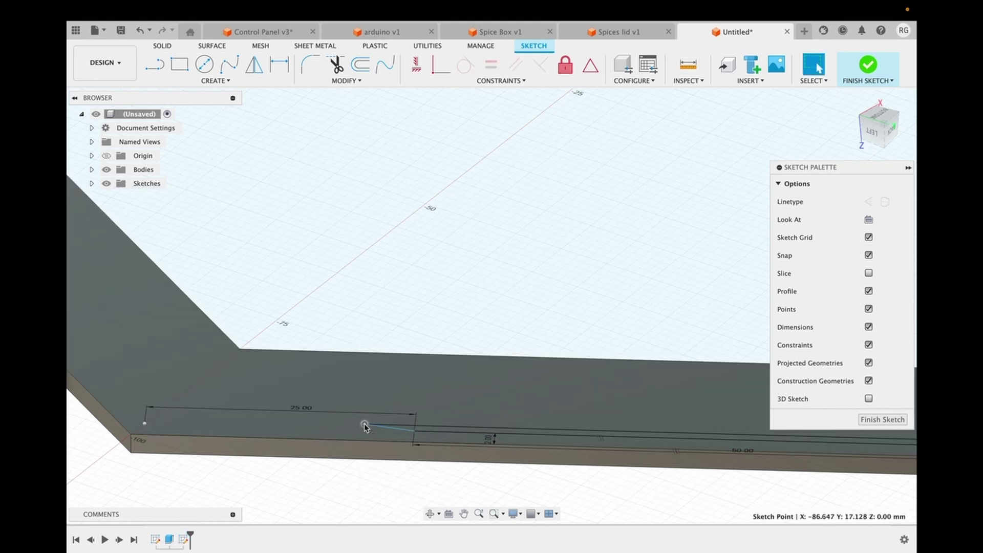
key(Escape)
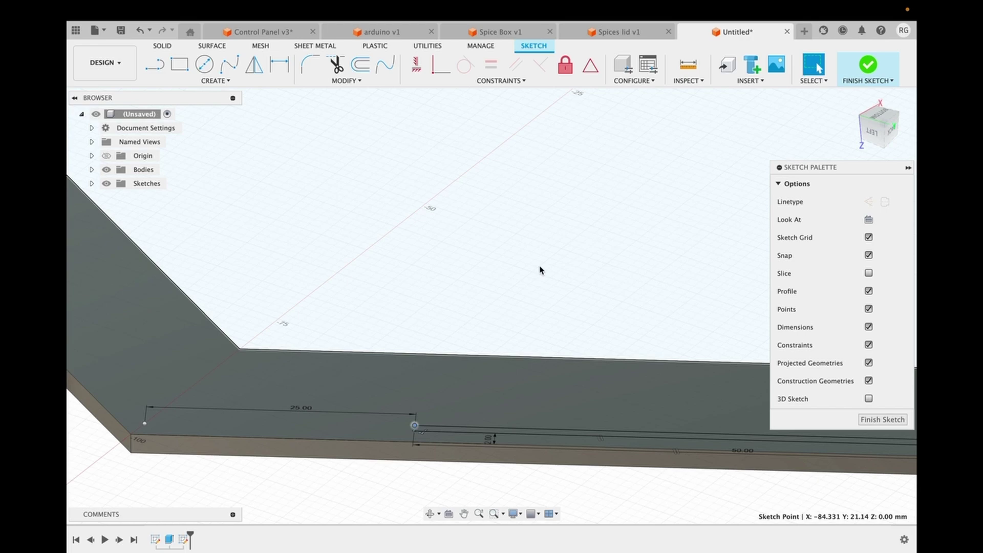
- Finish the sketch and extrude the narrow rectangle 3 mm outward from the ring's underside
click(864, 420)
key(e)
click(352, 389)
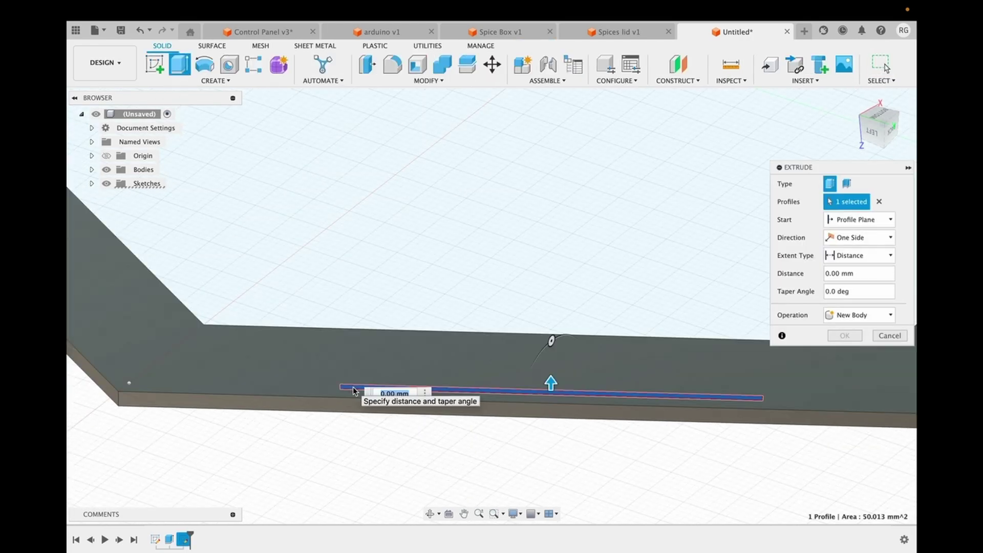
text(3)
key(Return)
- Chamfer the four edges around the extruded bar's end face with an equal distance
click(432, 82)
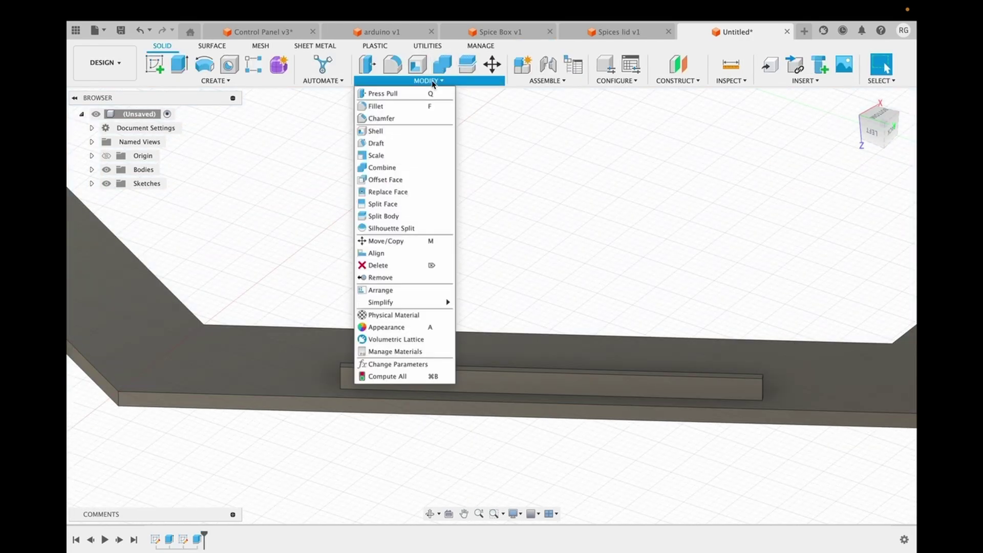
click(382, 118)
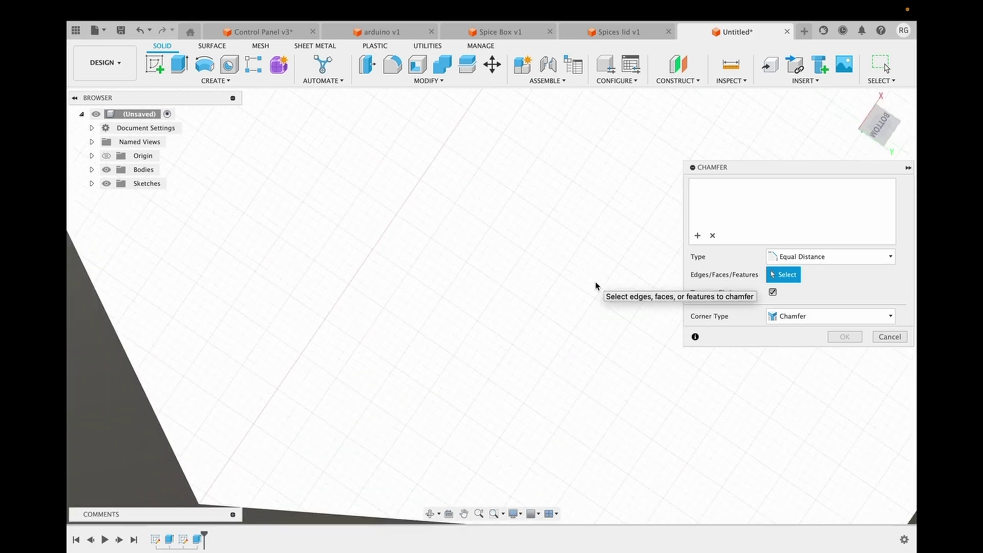
scroll(595, 286, down, 4)
click(338, 450)
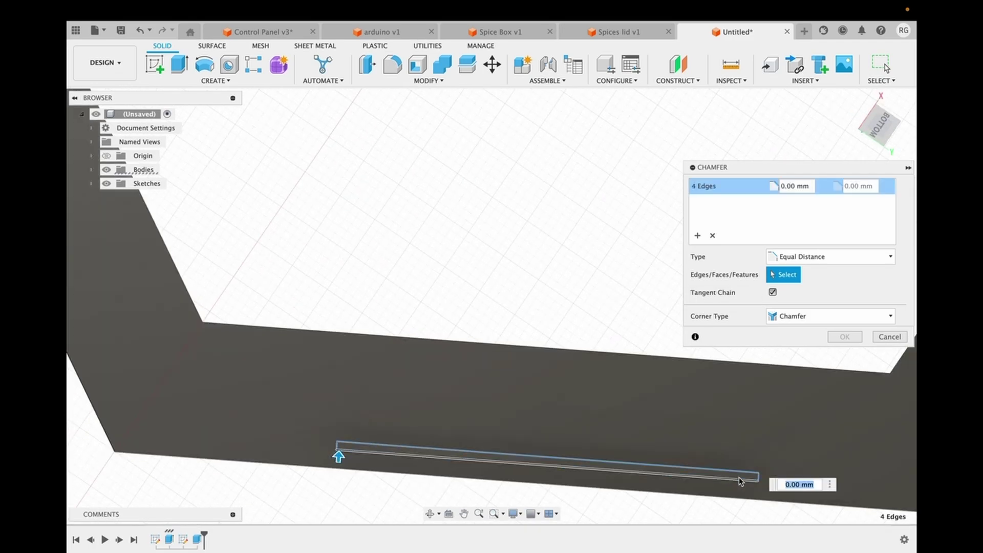
key(Return)
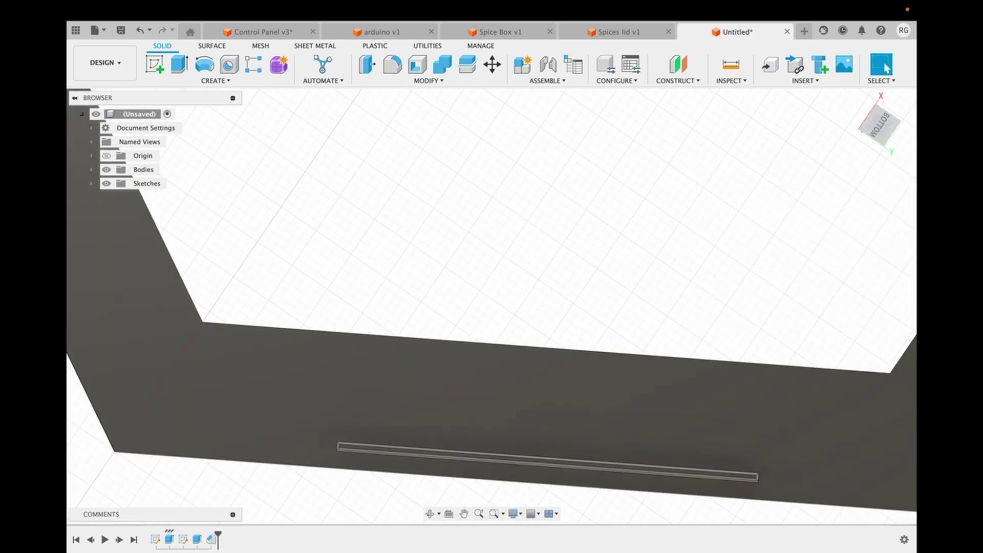
- Set up a Pattern on Path of the bar's extrusion and chamfer features, using the ring's outer edge loop as the path
drag(878, 125, 875, 105)
click(253, 65)
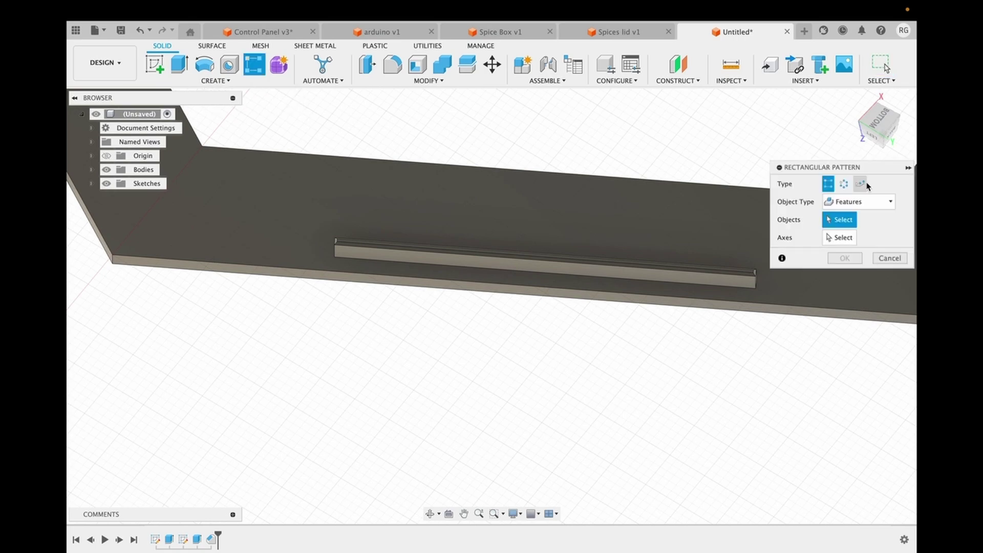
click(860, 184)
click(620, 271)
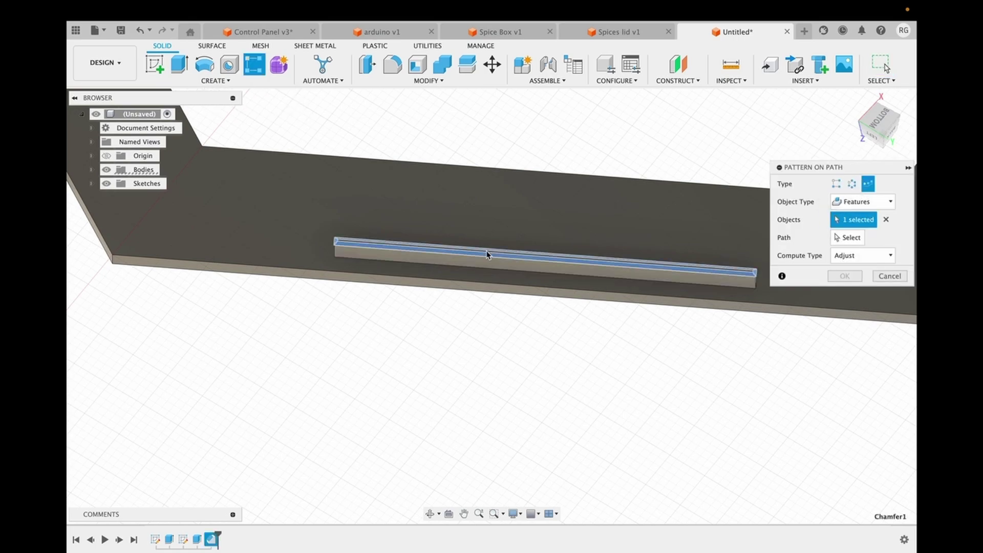
scroll(433, 251, up, 2)
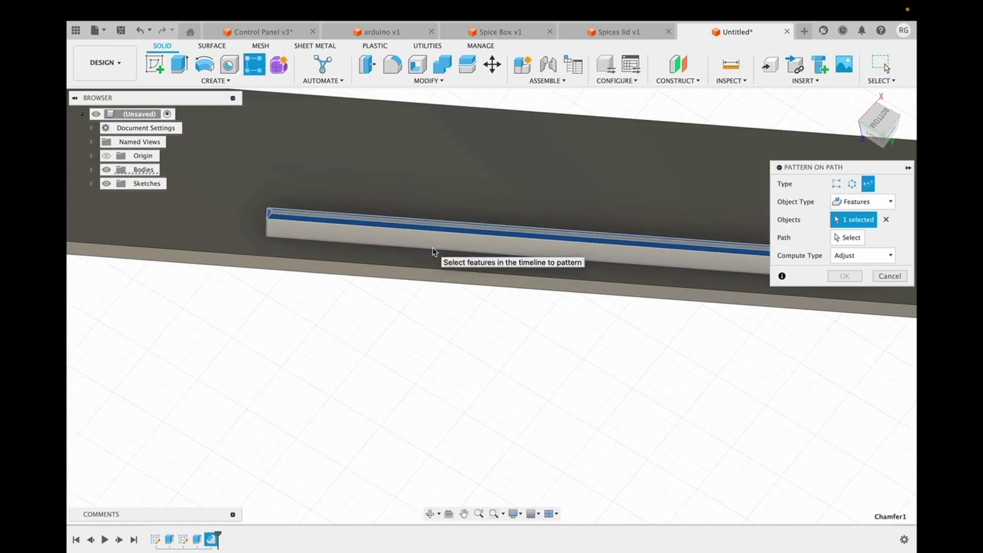
click(335, 230)
scroll(537, 226, down, 5)
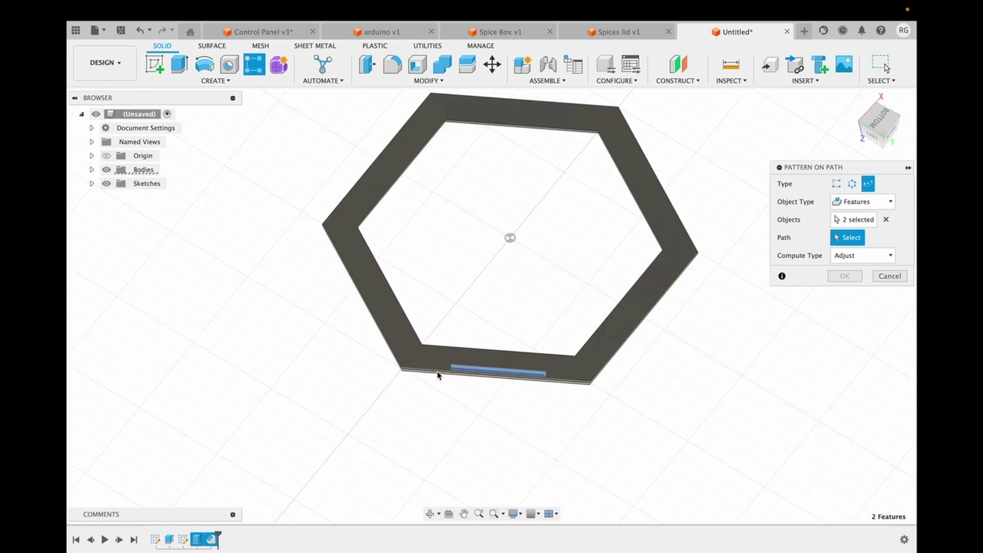
click(439, 371)
click(657, 303)
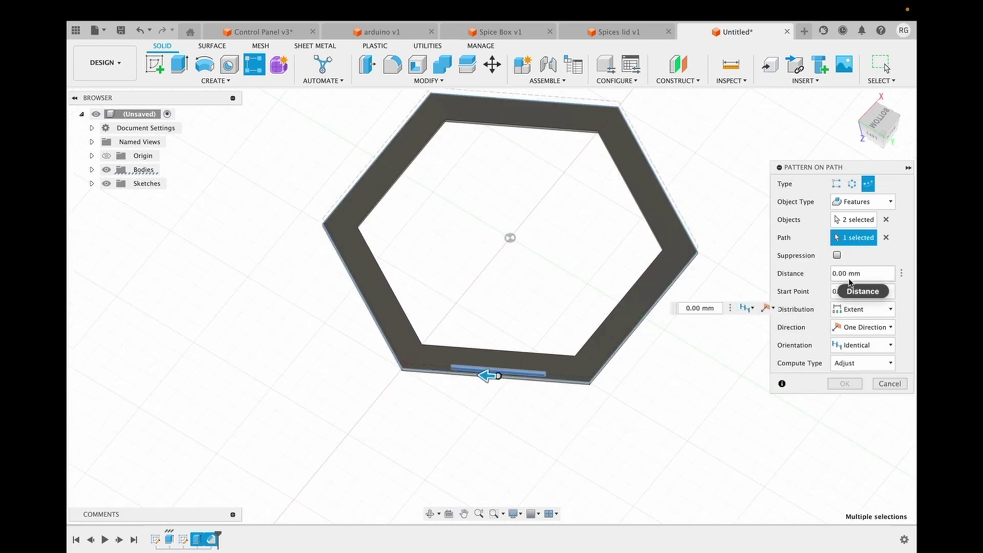
- Complete the path pattern with Spacing distribution, 100 mm distance, quantity 6 and Path Direction orientation
click(853, 310)
click(855, 328)
text(100)
click(890, 269)
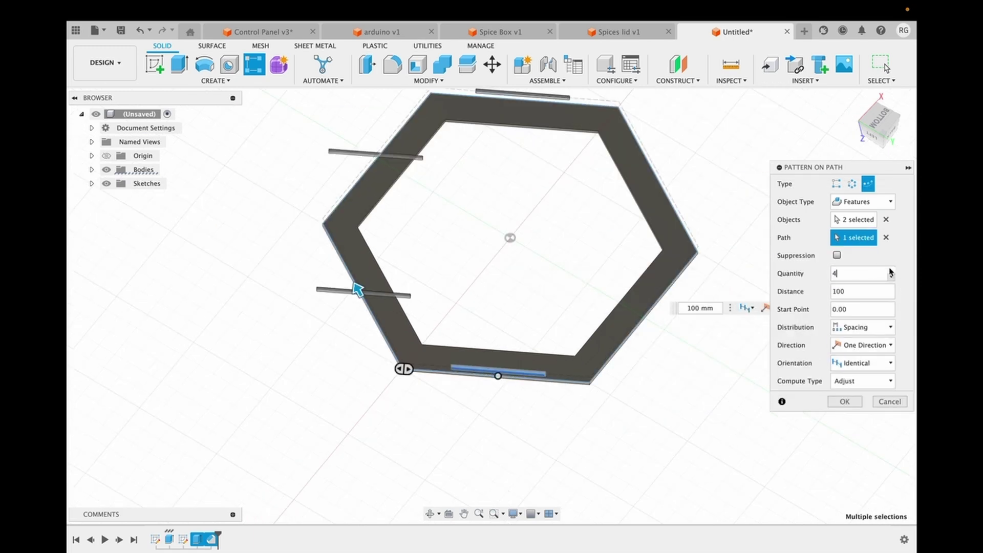
click(866, 391)
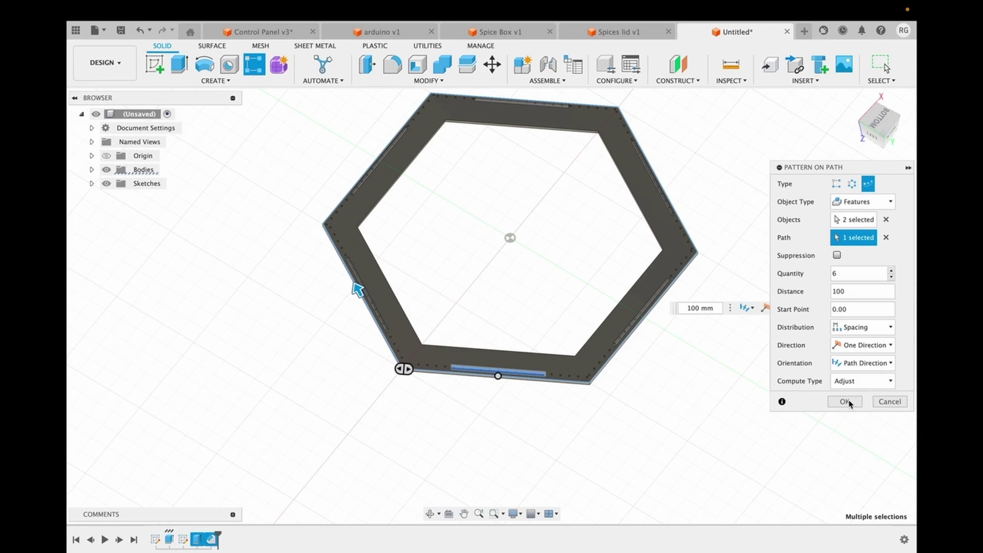
click(850, 404)
scroll(712, 310, up, 3)
middle_drag(783, 96, 492, 306)
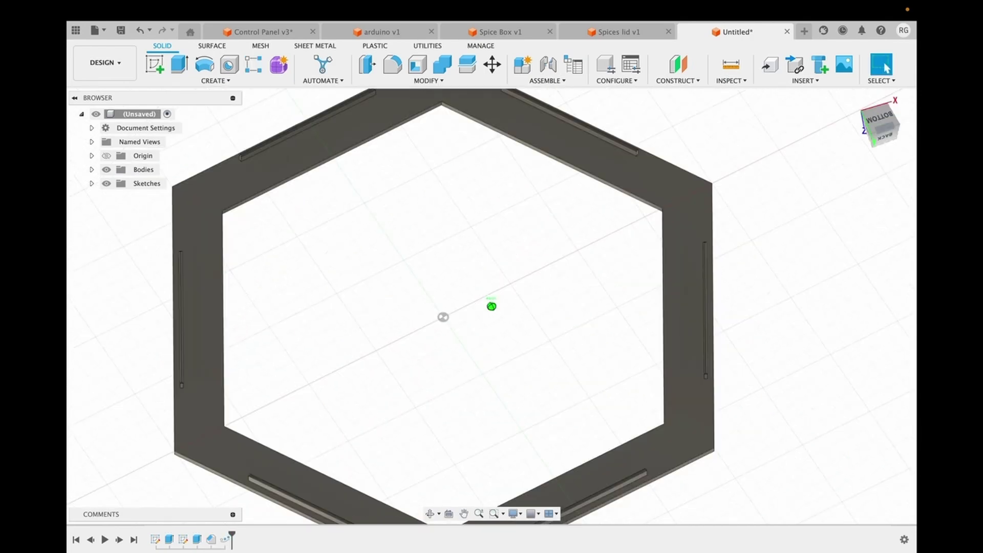
drag(885, 127, 884, 122)
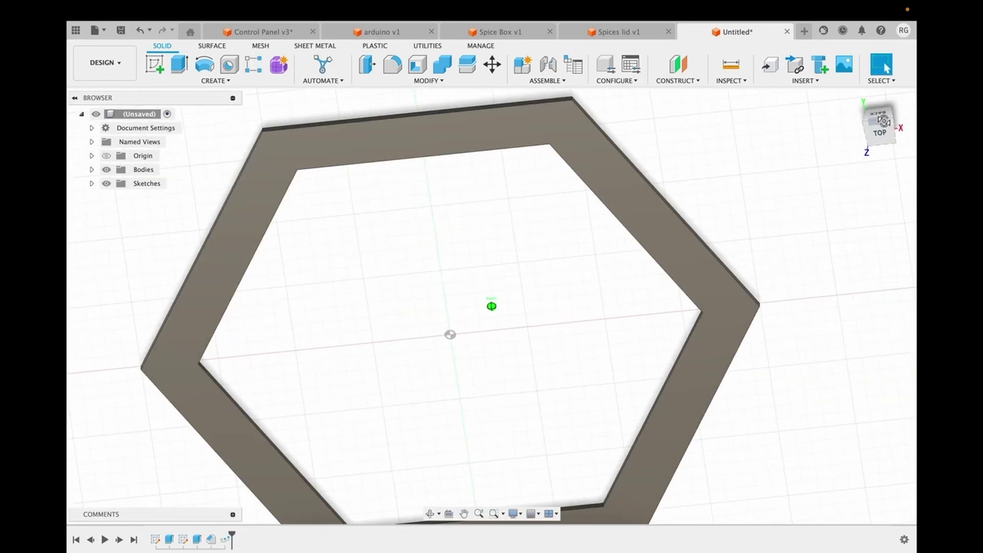
shift+middle_drag(687, 369, 694, 461)
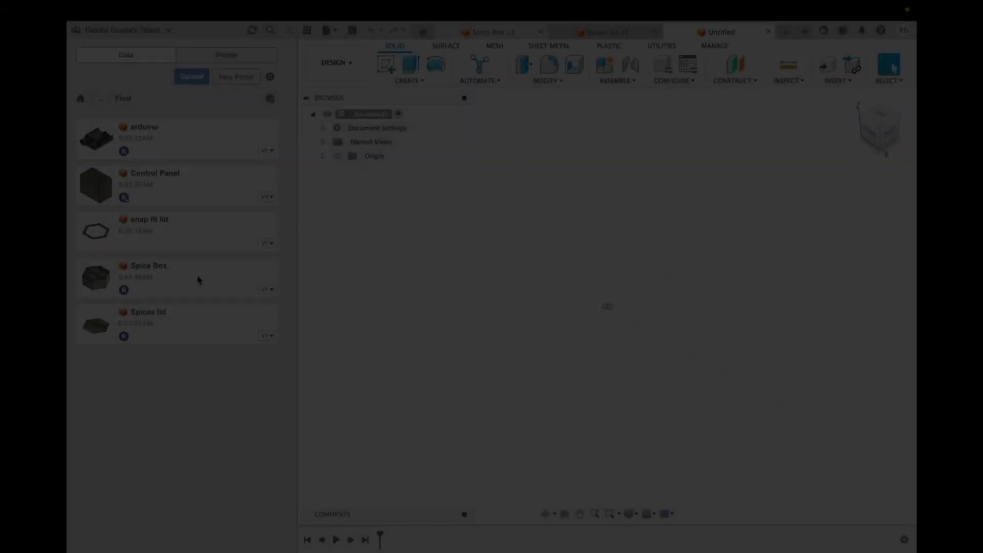
- Insert the Spice Box and Control Panel designs into the new assembly, moving the Control Panel clear of the box
right_click(201, 272)
click(217, 299)
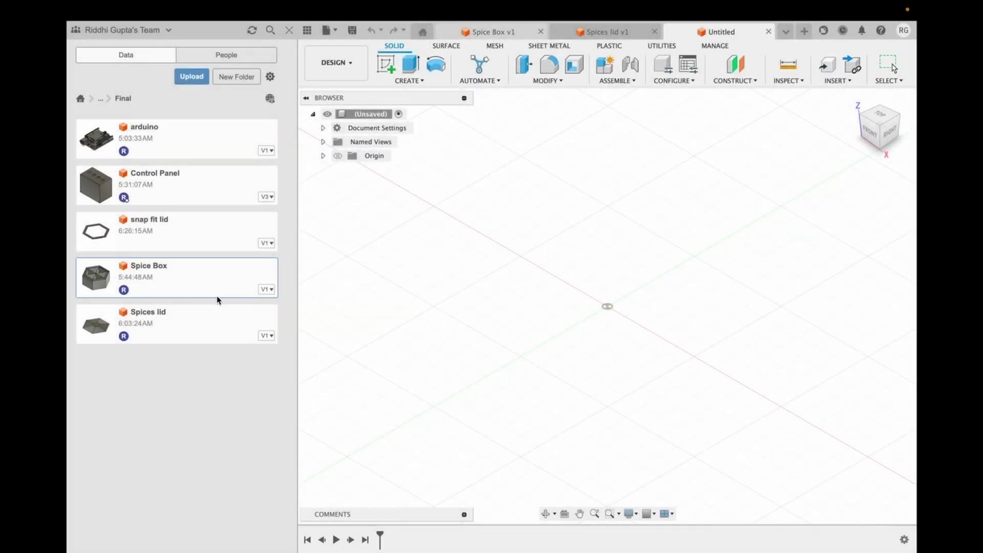
right_click(170, 185)
click(197, 199)
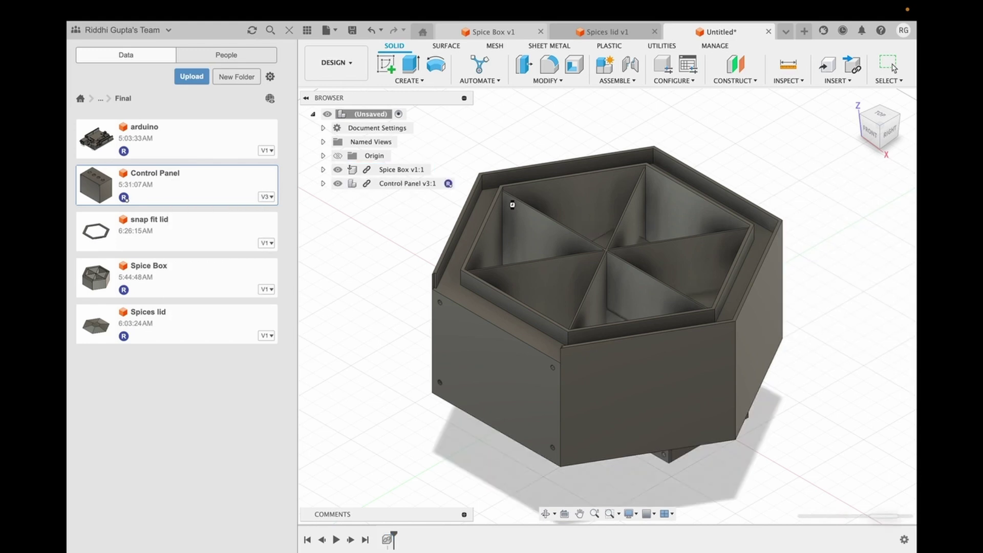
drag(662, 318, 369, 281)
click(845, 383)
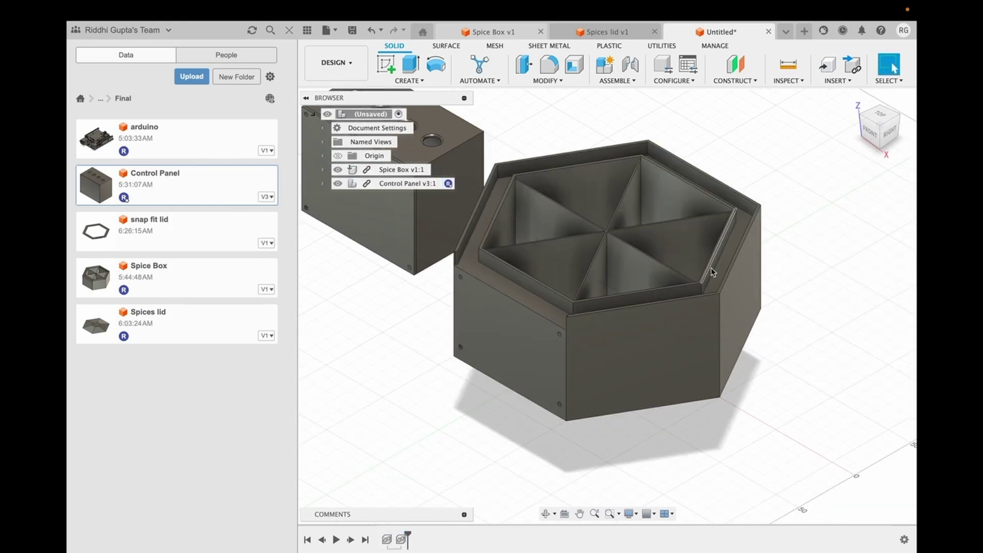
- Align the Control Panel component to the Spice Box by matching an upper screw hole on its back to the one on the box's side face
shift+middle_drag(711, 272, 733, 223)
scroll(733, 222, up, 3)
click(417, 82)
mouse_move(547, 80)
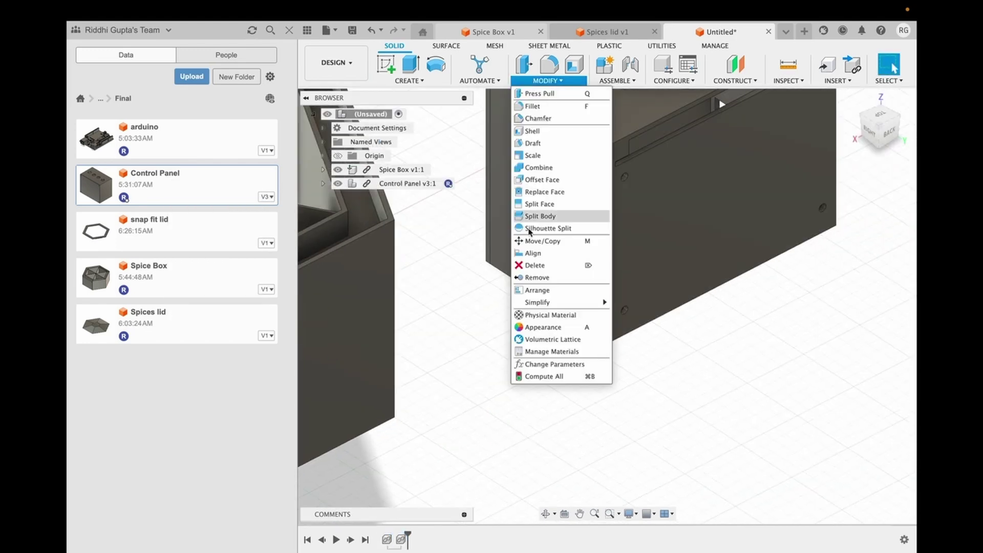
click(533, 253)
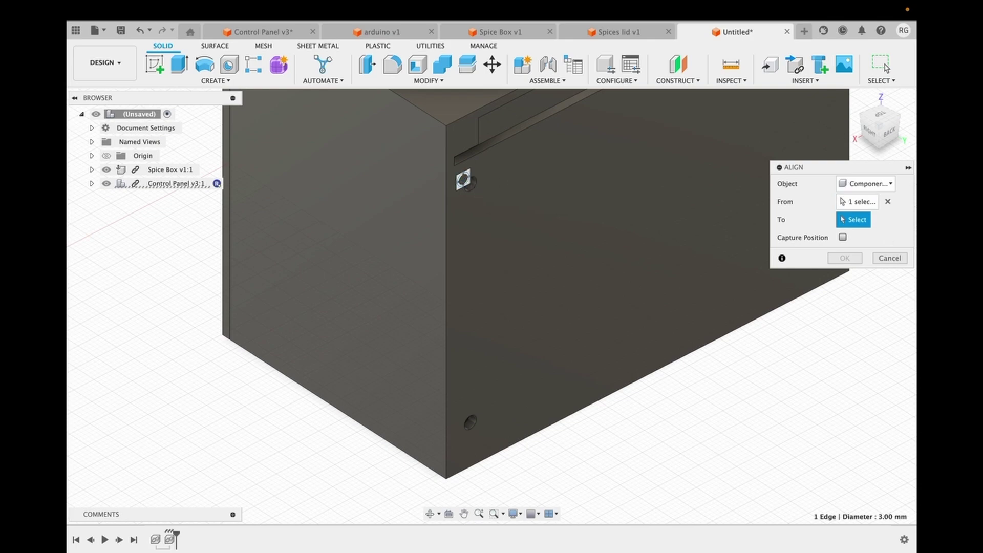
scroll(472, 188, down, 4)
middle_drag(393, 198, 595, 207)
shift+middle_drag(645, 154, 865, 133)
drag(867, 128, 897, 126)
scroll(512, 378, up, 3)
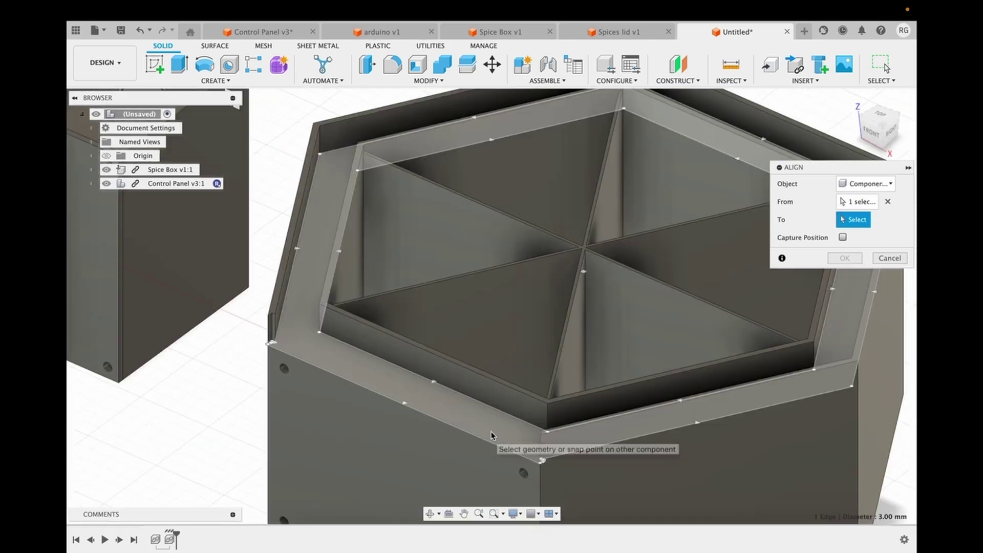
middle_drag(494, 435, 481, 295)
click(516, 355)
click(837, 296)
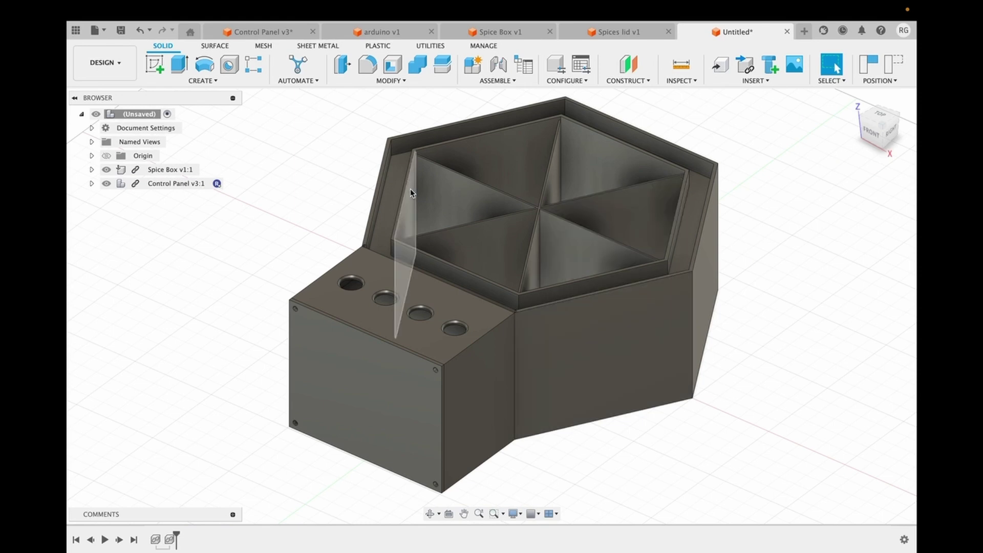
- Insert the snap fit lid design into the assembly, positioned above the Spice Box
click(76, 30)
right_click(181, 235)
click(199, 252)
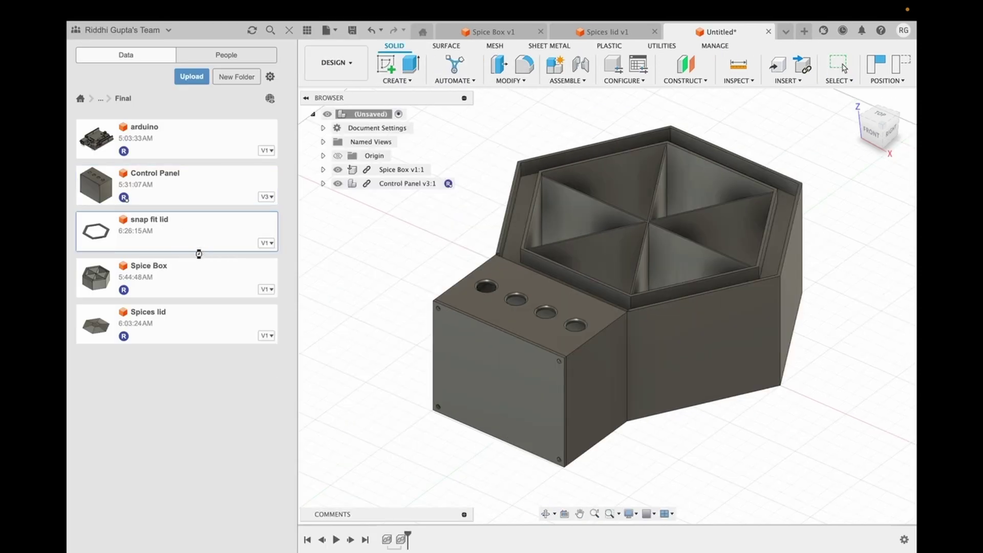
click(845, 384)
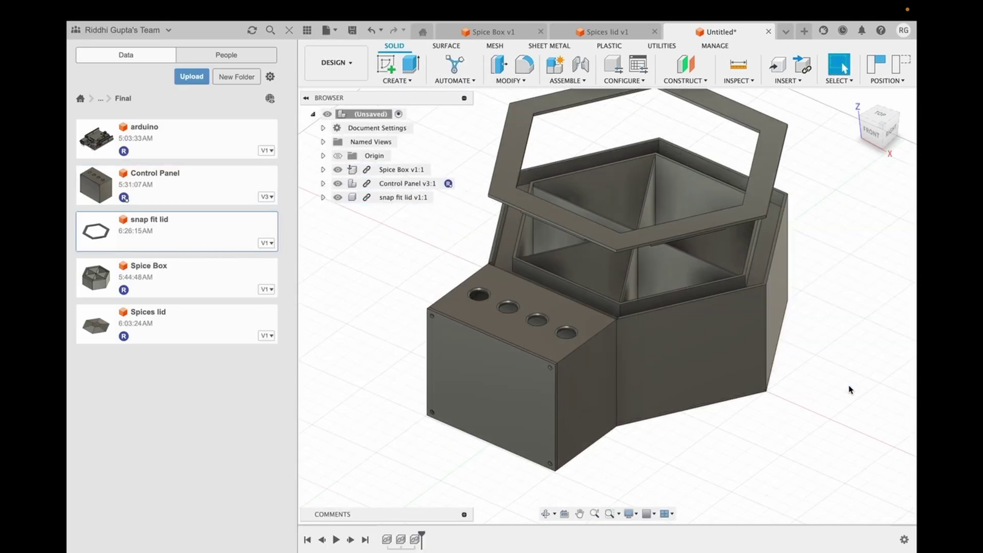
- Align the snap fit lid to the Spice Box by matching a lid edge to the corresponding top edge of the box
click(510, 80)
click(577, 316)
click(871, 132)
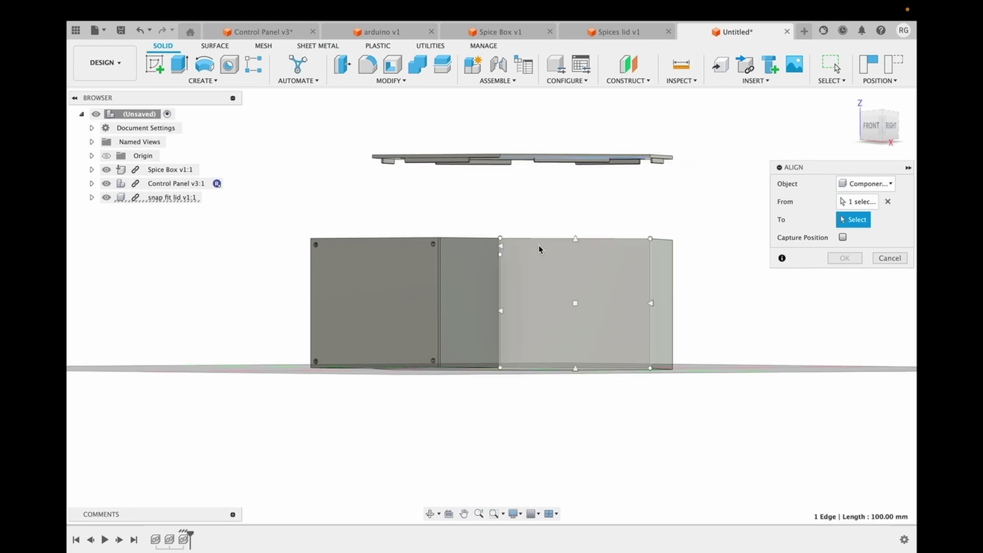
click(559, 240)
click(844, 277)
- Insert the Spices lid design into the assembly, positioned above the Spice Box
mouse_move(492, 306)
shift+middle_down()
mouse_move(476, 322)
mouse_move(500, 389)
mouse_move(517, 328)
mouse_move(491, 303)
shift+middle_up()
click(876, 130)
click(76, 30)
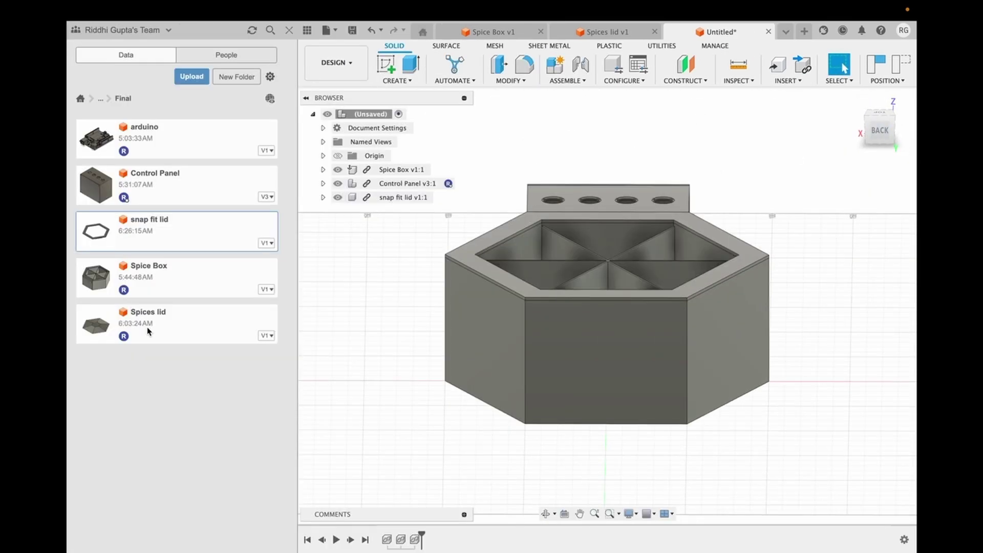
right_click(103, 323)
click(153, 345)
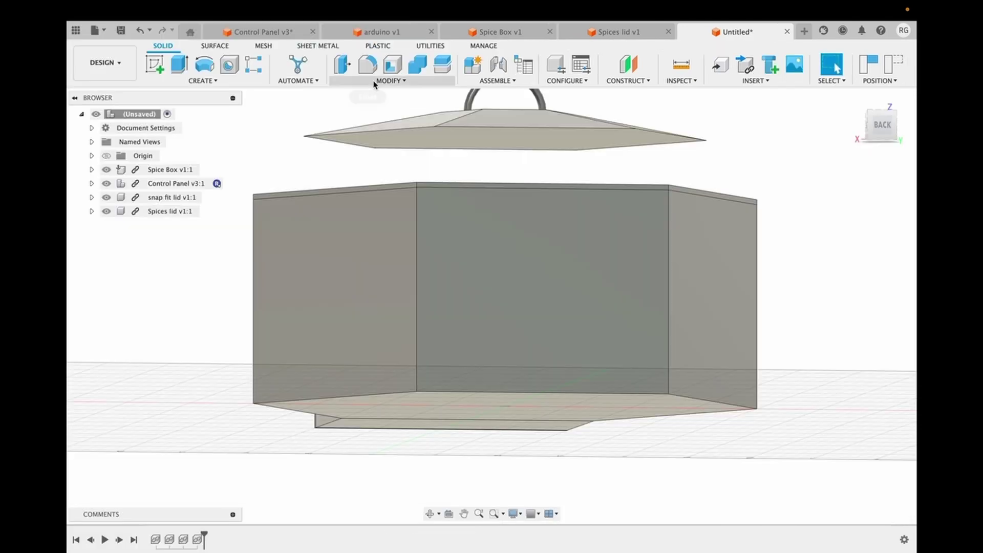
- Align the Spices lid to the Spice Box by matching its flat underside to the top face of the compartment dividers
click(389, 80)
click(351, 252)
scroll(450, 329, up, 10)
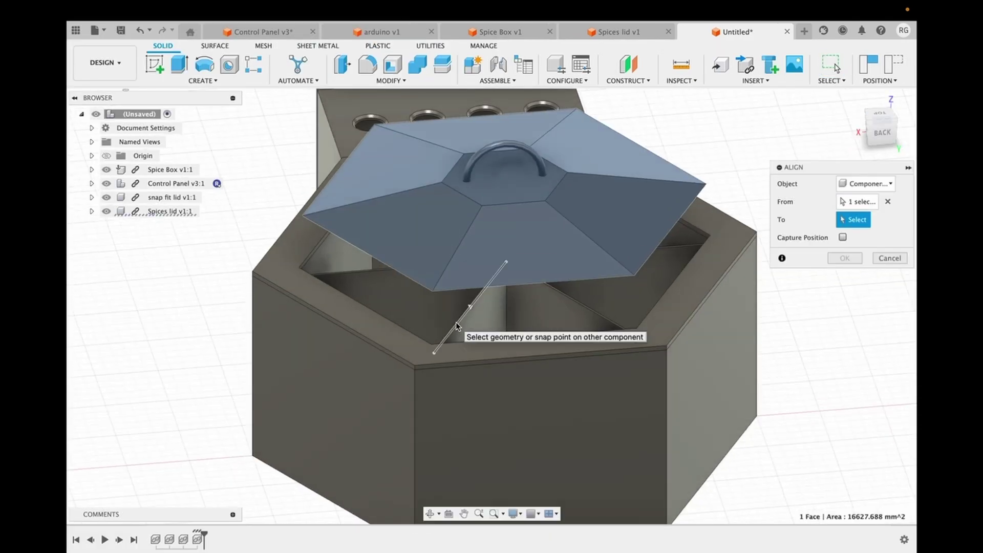
click(398, 329)
scroll(339, 313, down, 10)
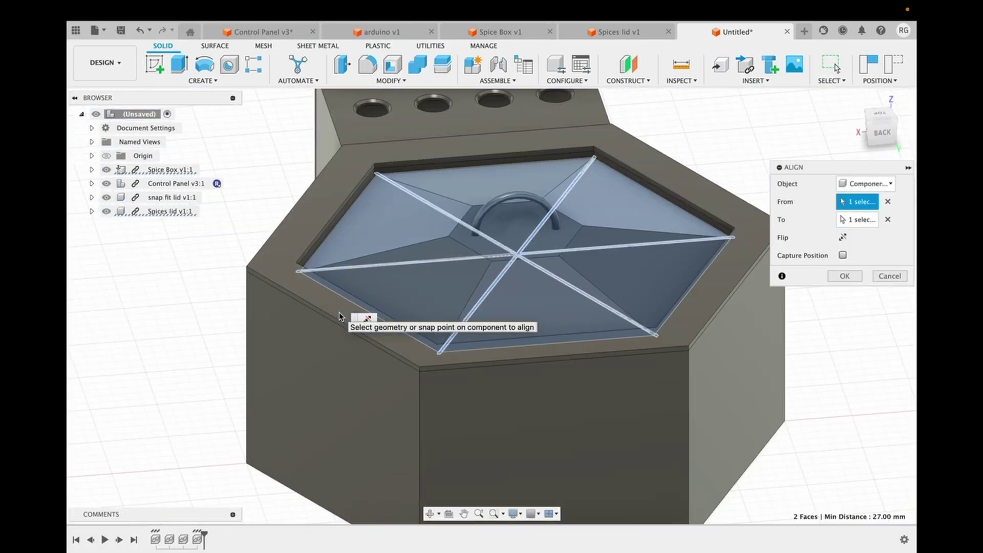
key(Return)
mouse_move(881, 133)
mouse_down()
mouse_move(854, 153)
mouse_move(875, 131)
mouse_up()
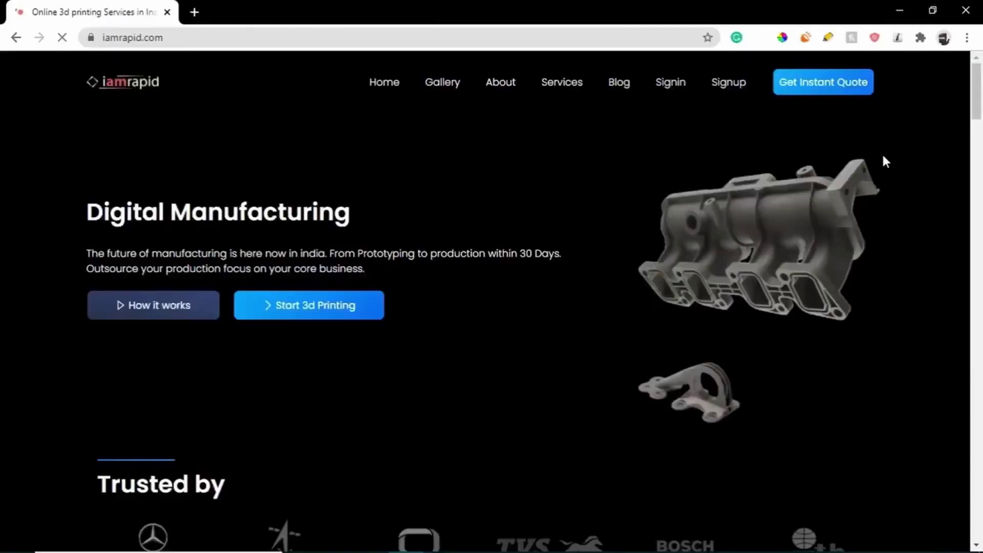
- Switch to the iamrapid website in the browser, open its Instant Quote page and review the uploaded parts' print settings and prices
click(823, 87)
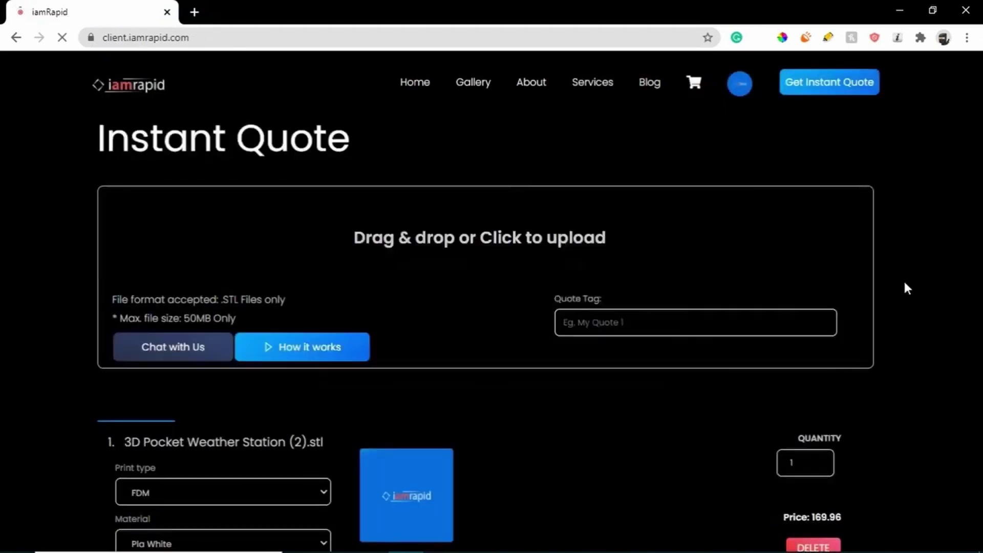
scroll(905, 285, down, 15)
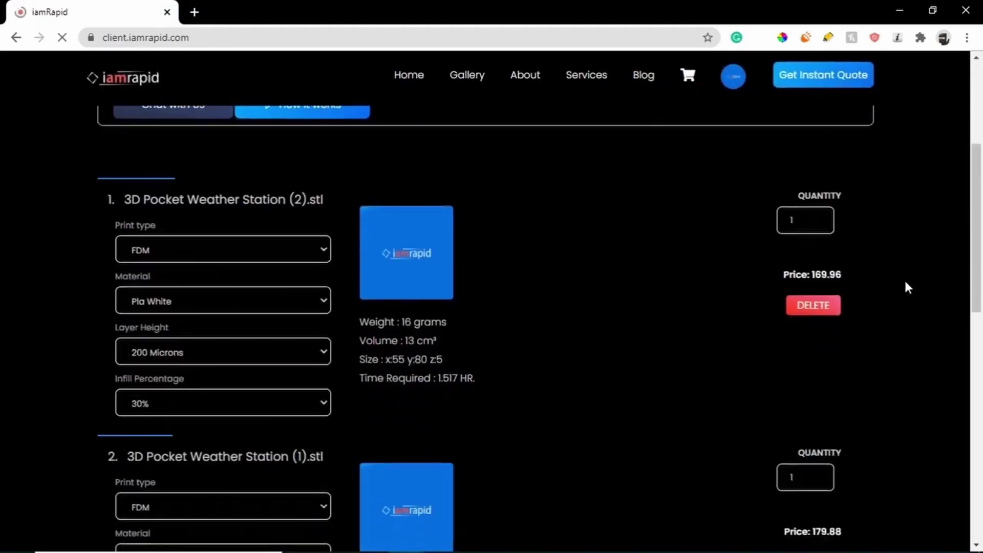
click(787, 195)
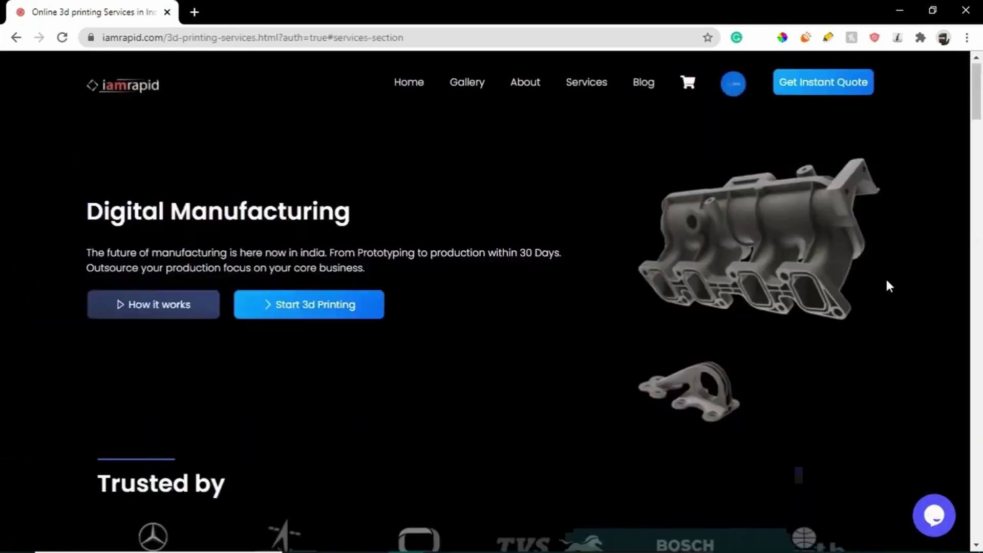
- Look through the iamrapid 3D printing services page, including its ordering process and the FDM, SLA, SLS and Polyjet technologies
scroll(889, 287, down, 3)
scroll(890, 287, down, 5)
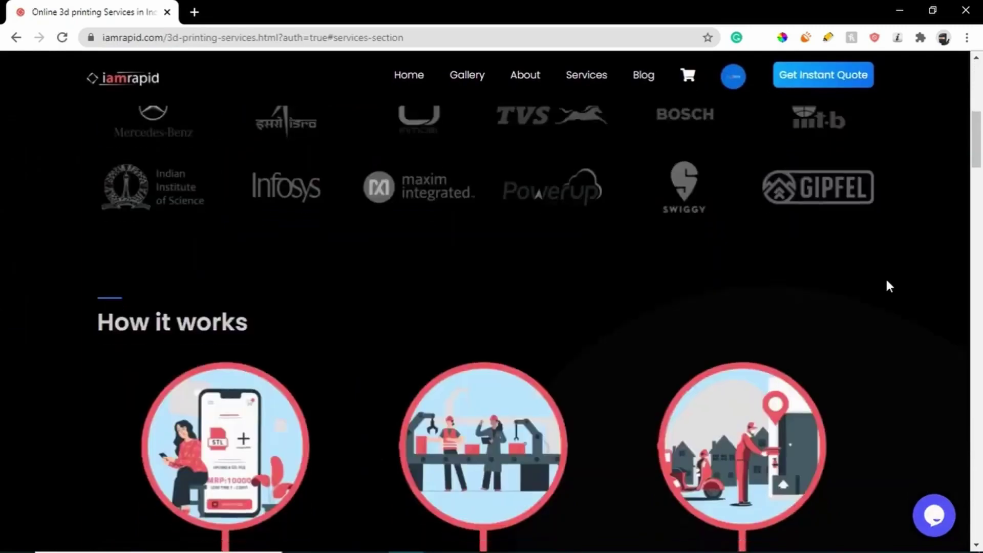
scroll(890, 287, up, 8)
scroll(889, 286, down, 10)
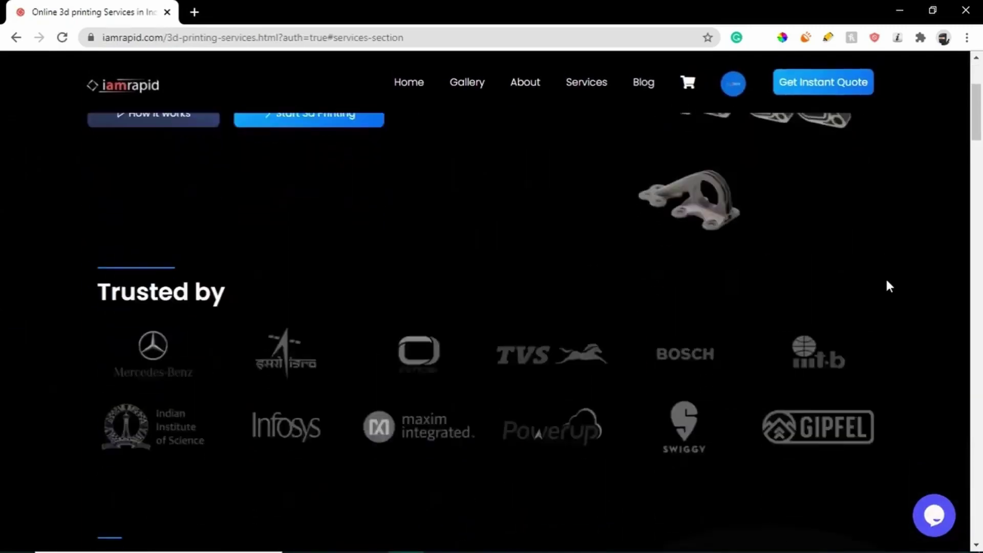
scroll(890, 287, down, 5)
scroll(890, 287, up, 8)
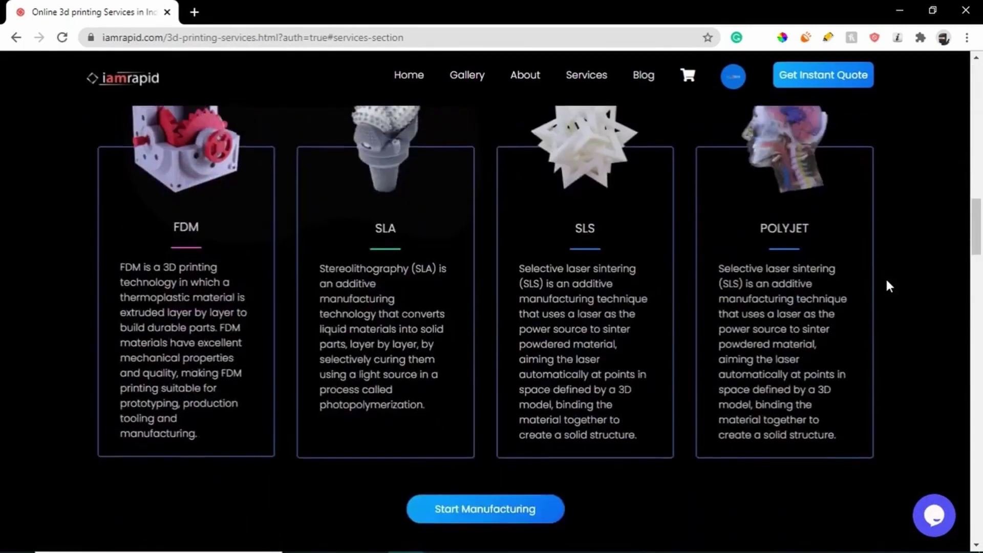
scroll(889, 287, up, 8)
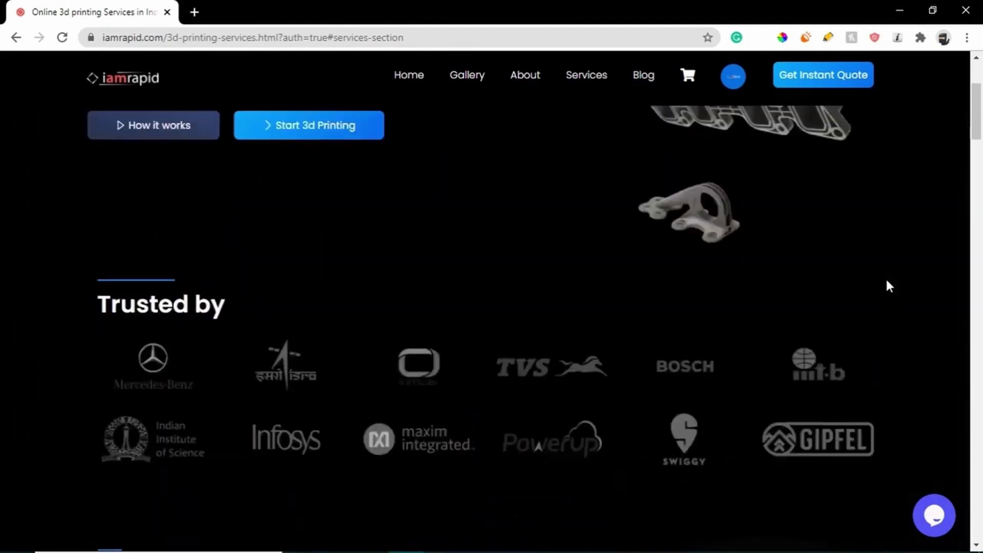
scroll(888, 283, down, 3)
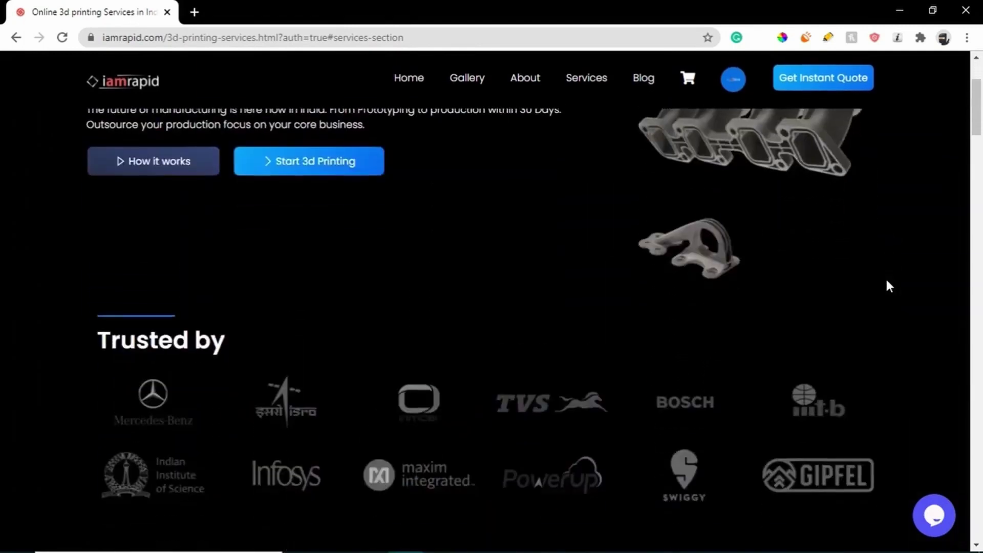
scroll(887, 281, down, 9)
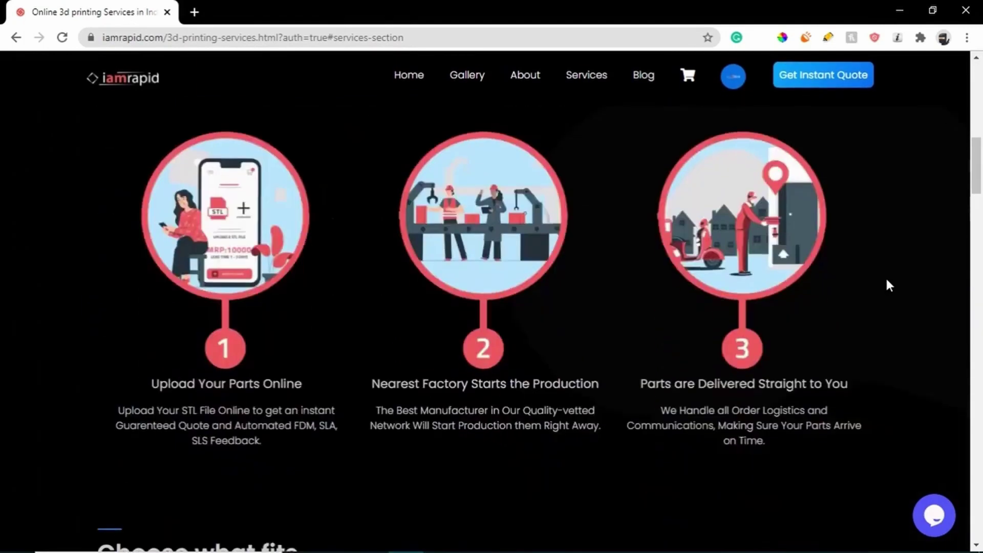
scroll(889, 286, down, 7)
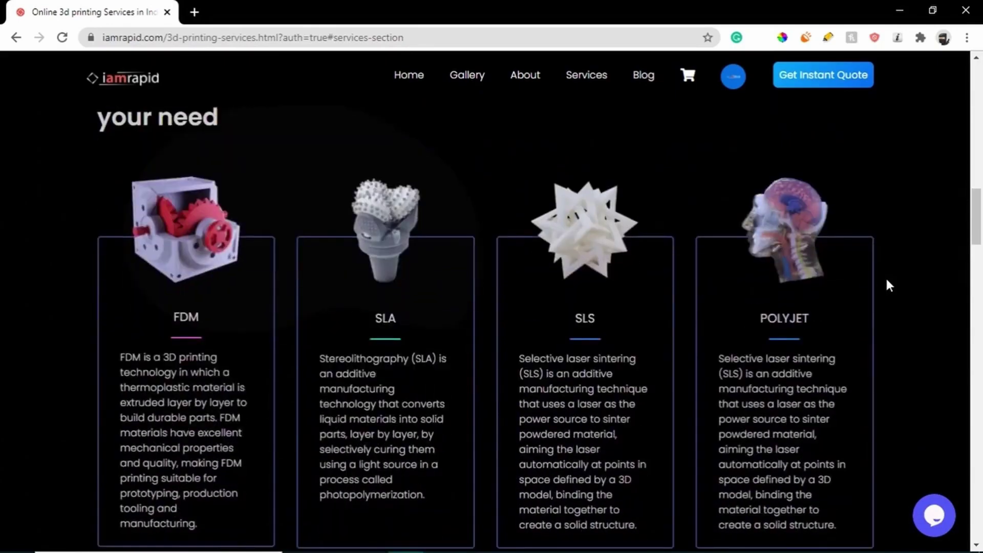
scroll(886, 276, down, 1)
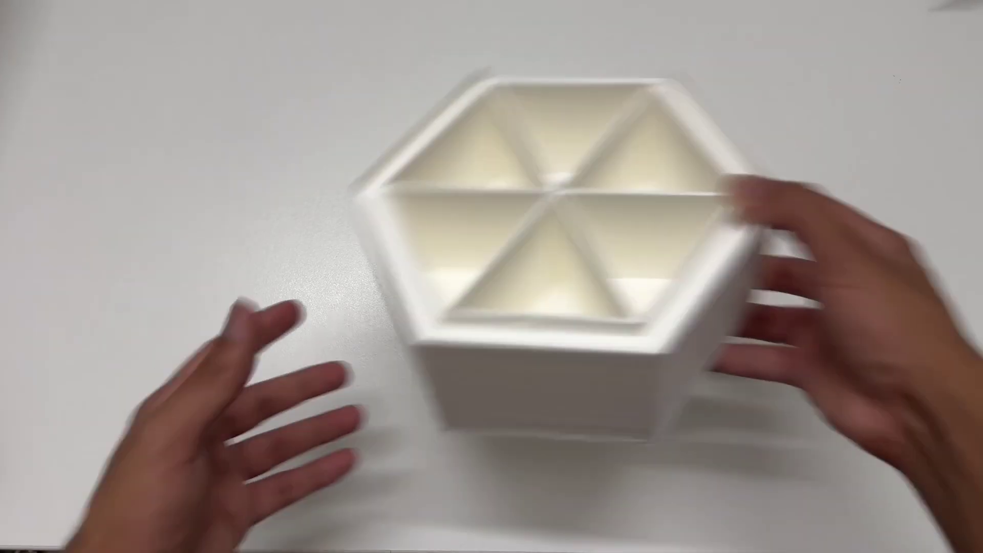